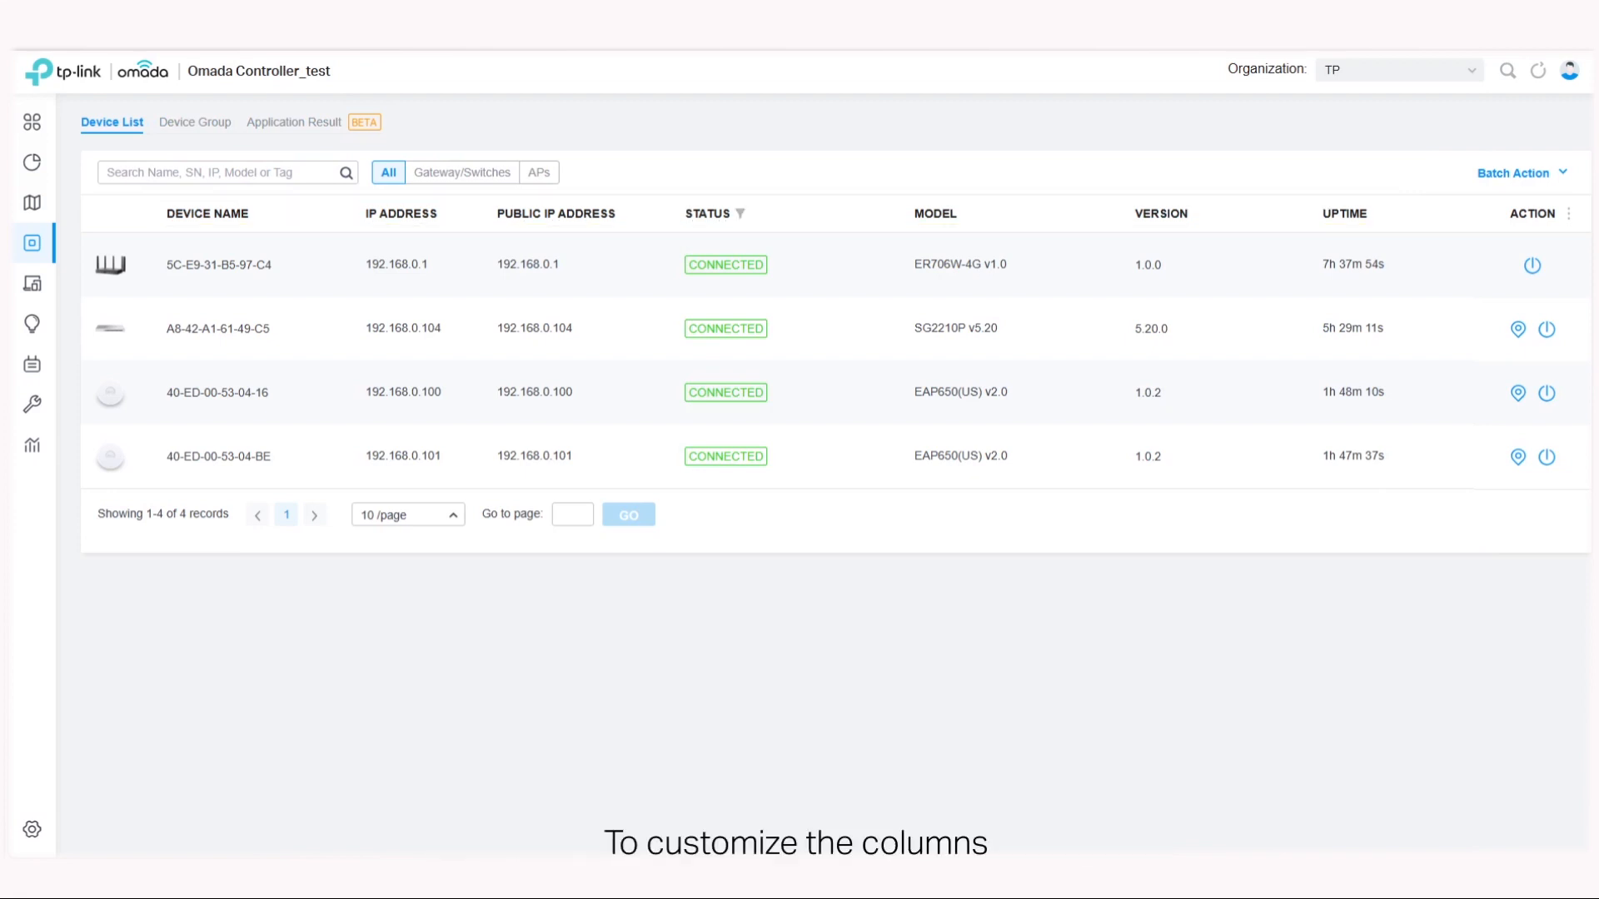
# - Set the device list to show All Columns
pyautogui.click(1570, 215)
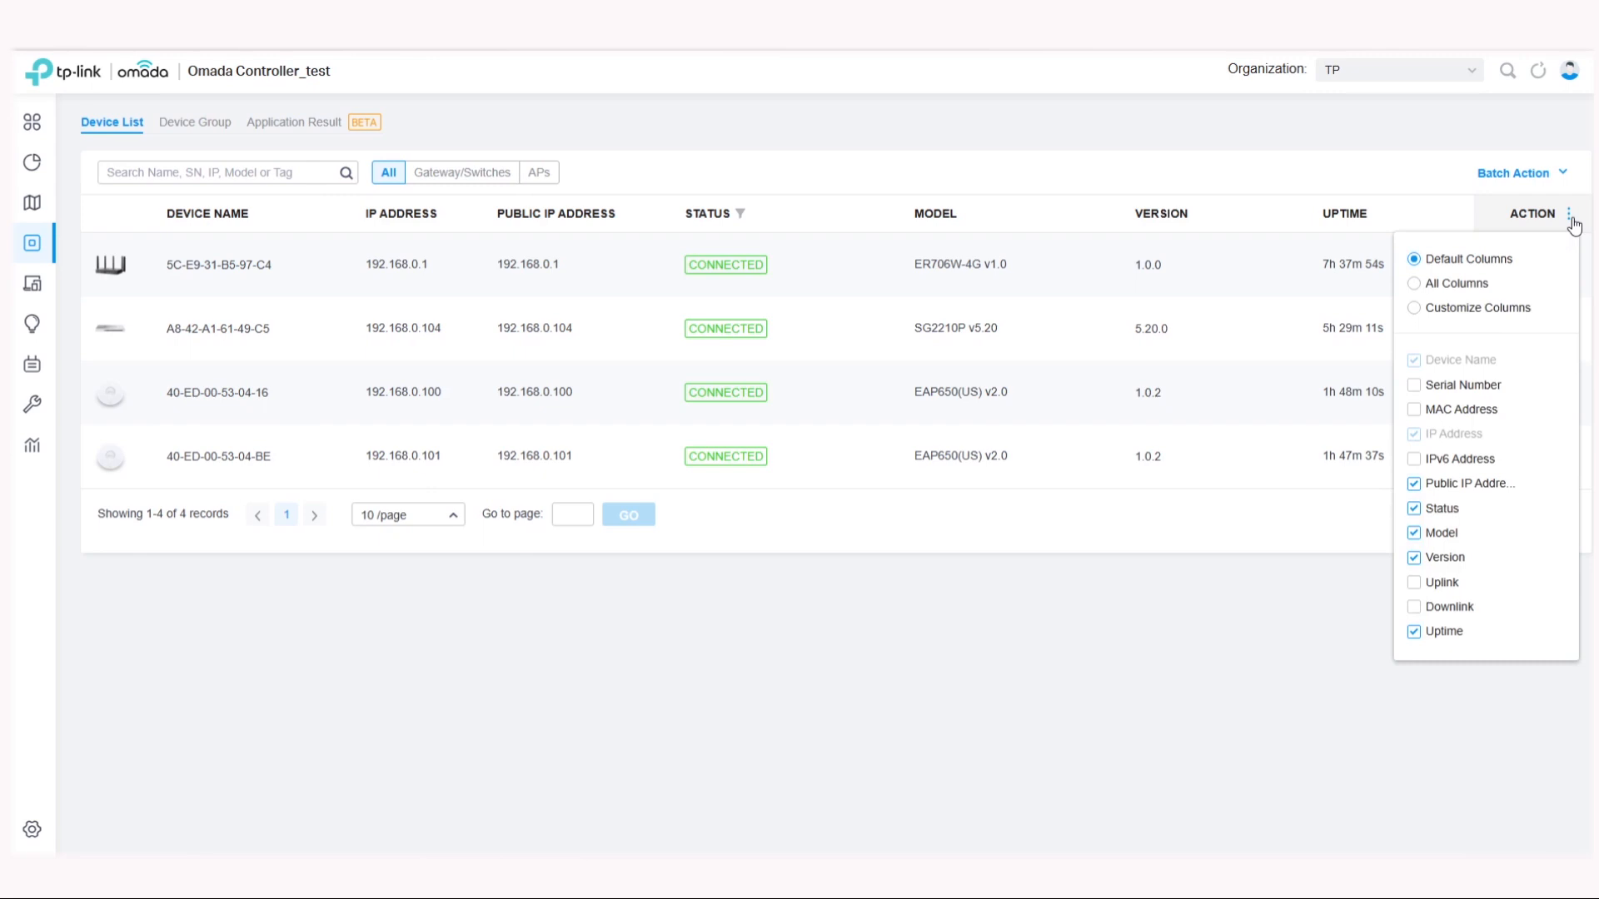
pyautogui.click(1415, 284)
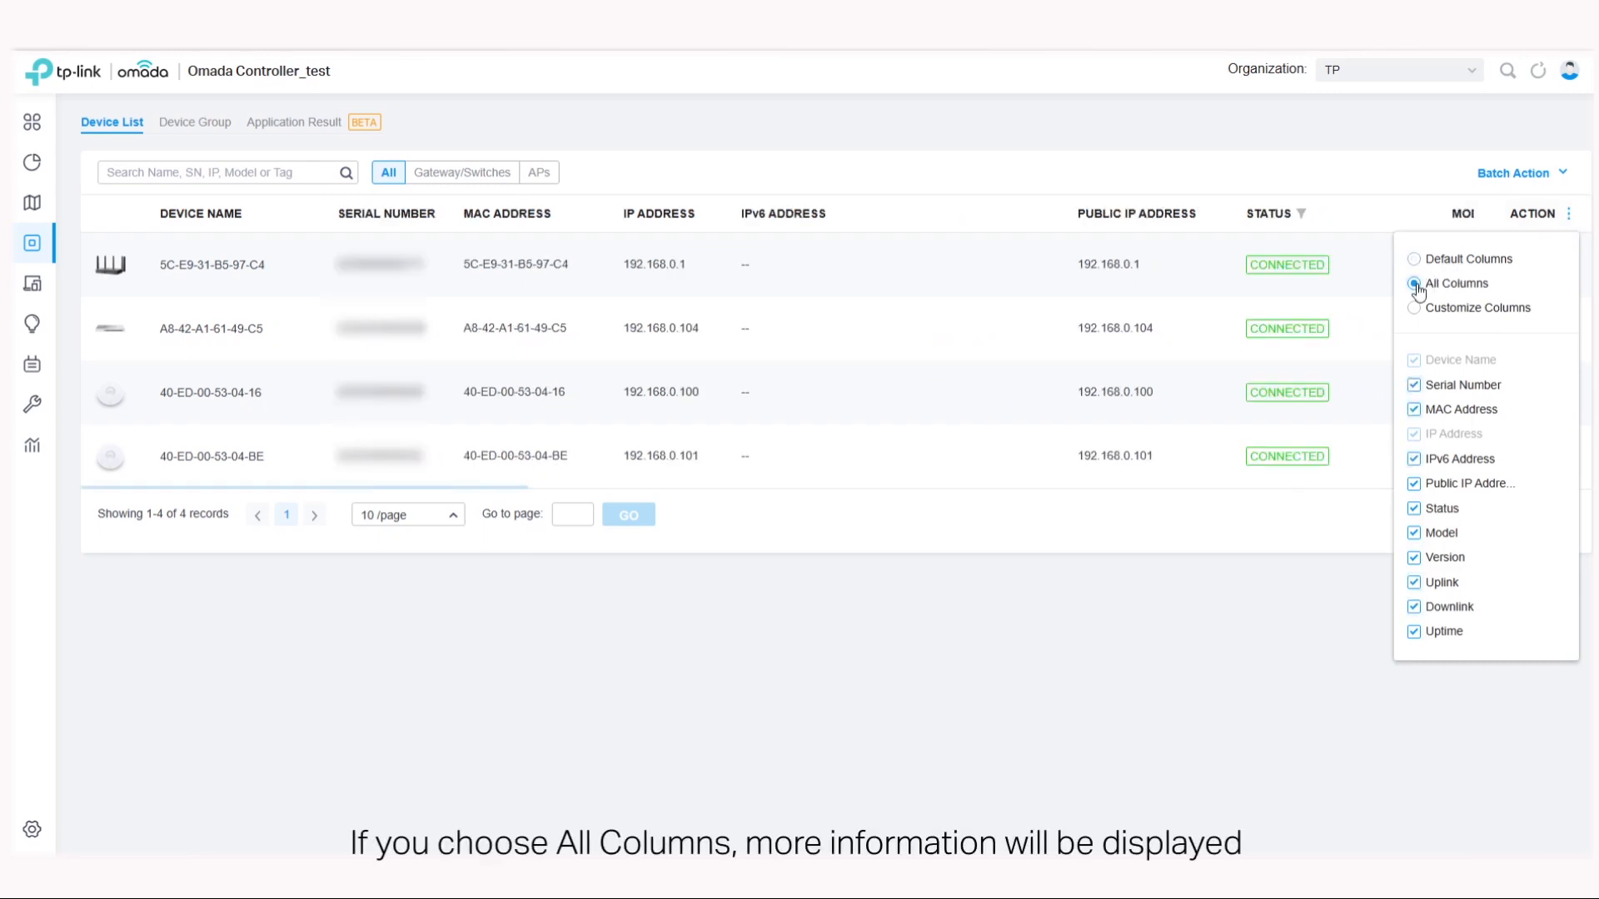
pyautogui.click(1343, 851)
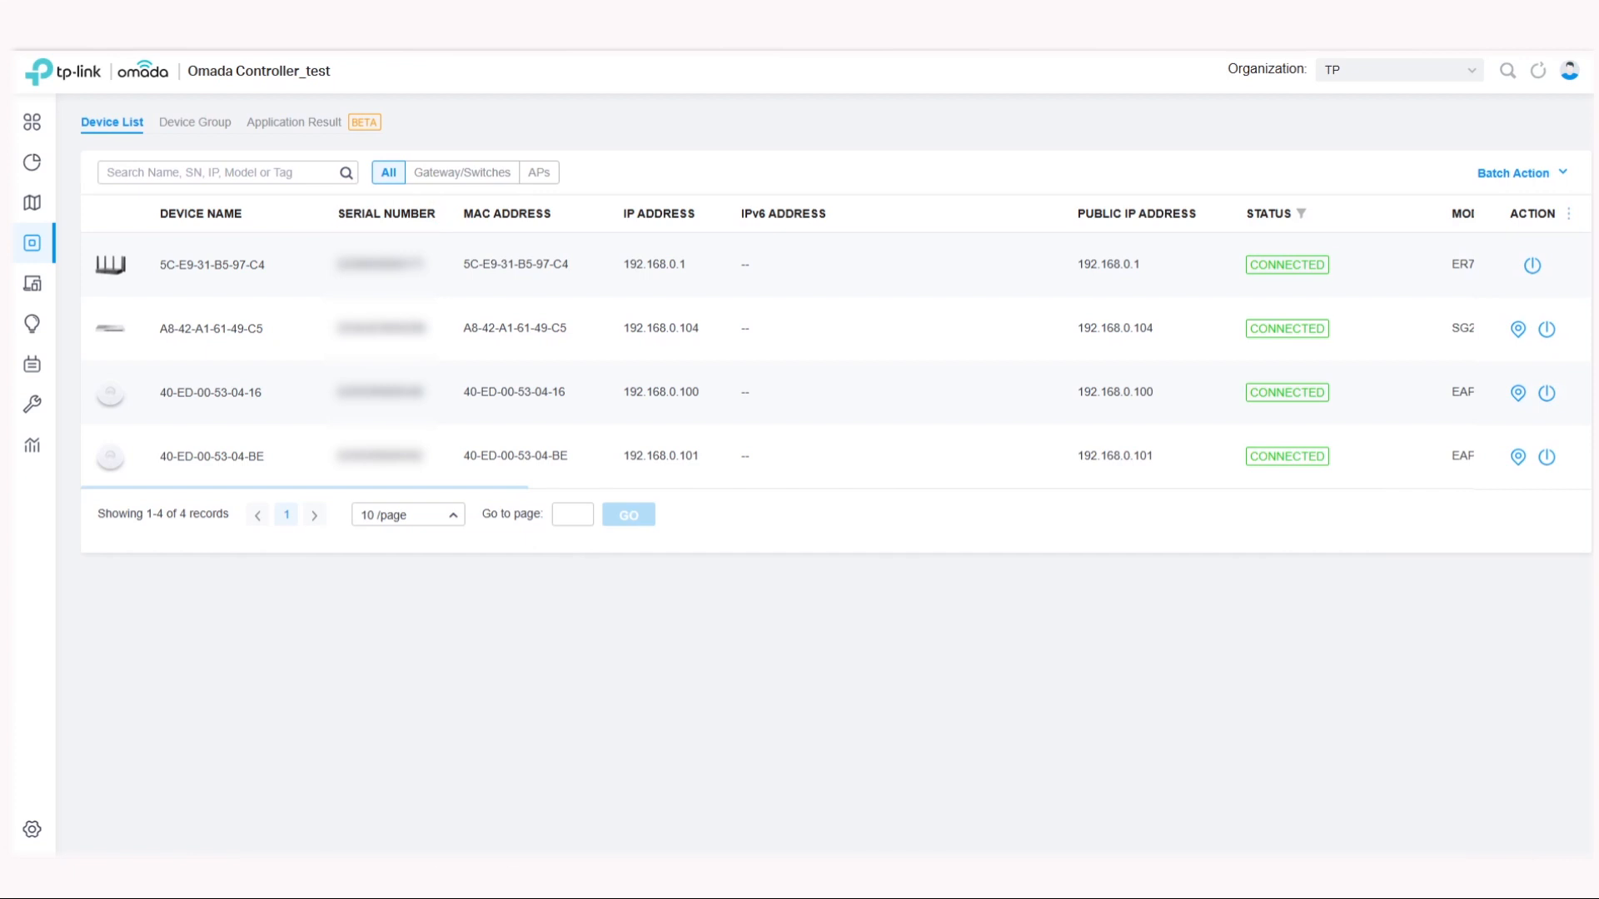
# - Customize the device list by adding the Clients and Download Traffic columns to the default ones
pyautogui.click(1568, 215)
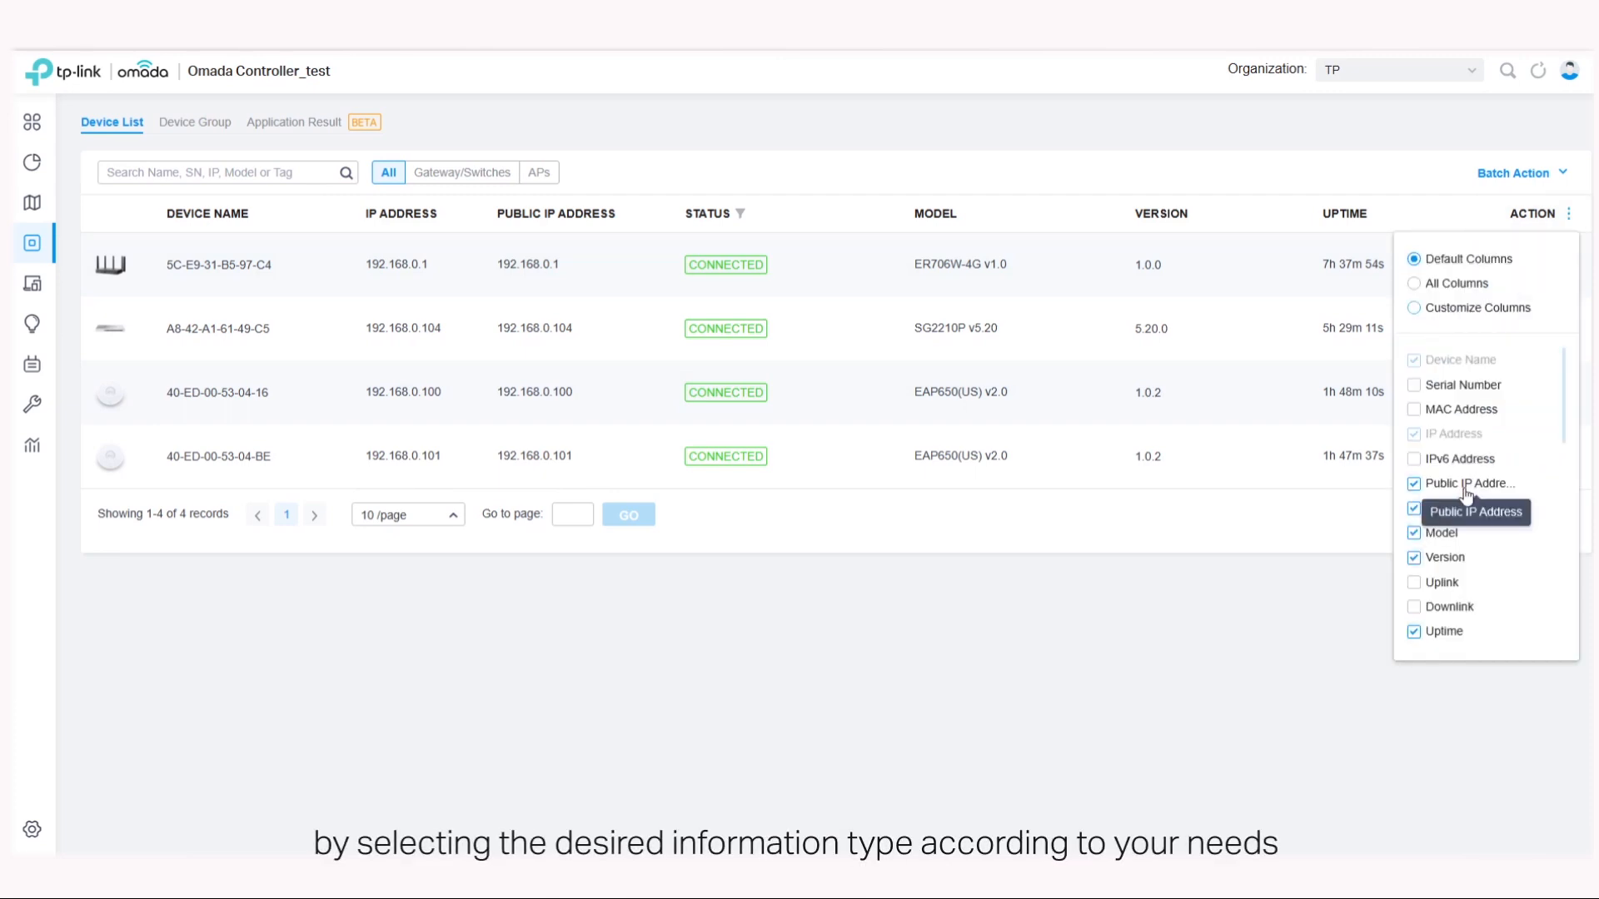
pyautogui.scroll(-3, 1467, 491)
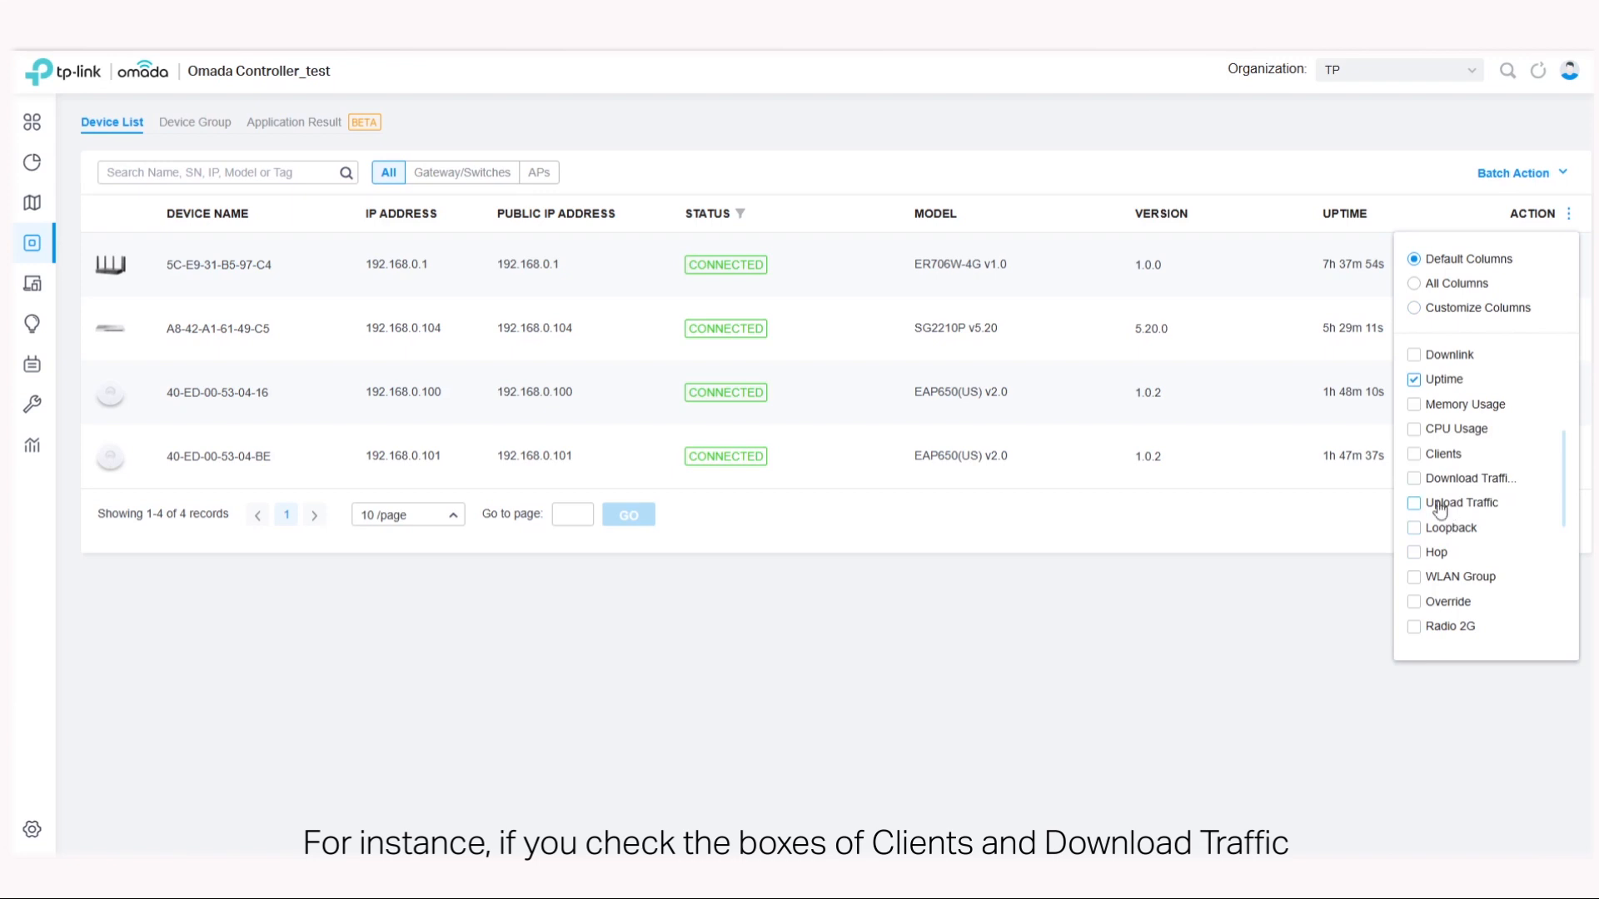
pyautogui.click(1414, 454)
pyautogui.click(1414, 479)
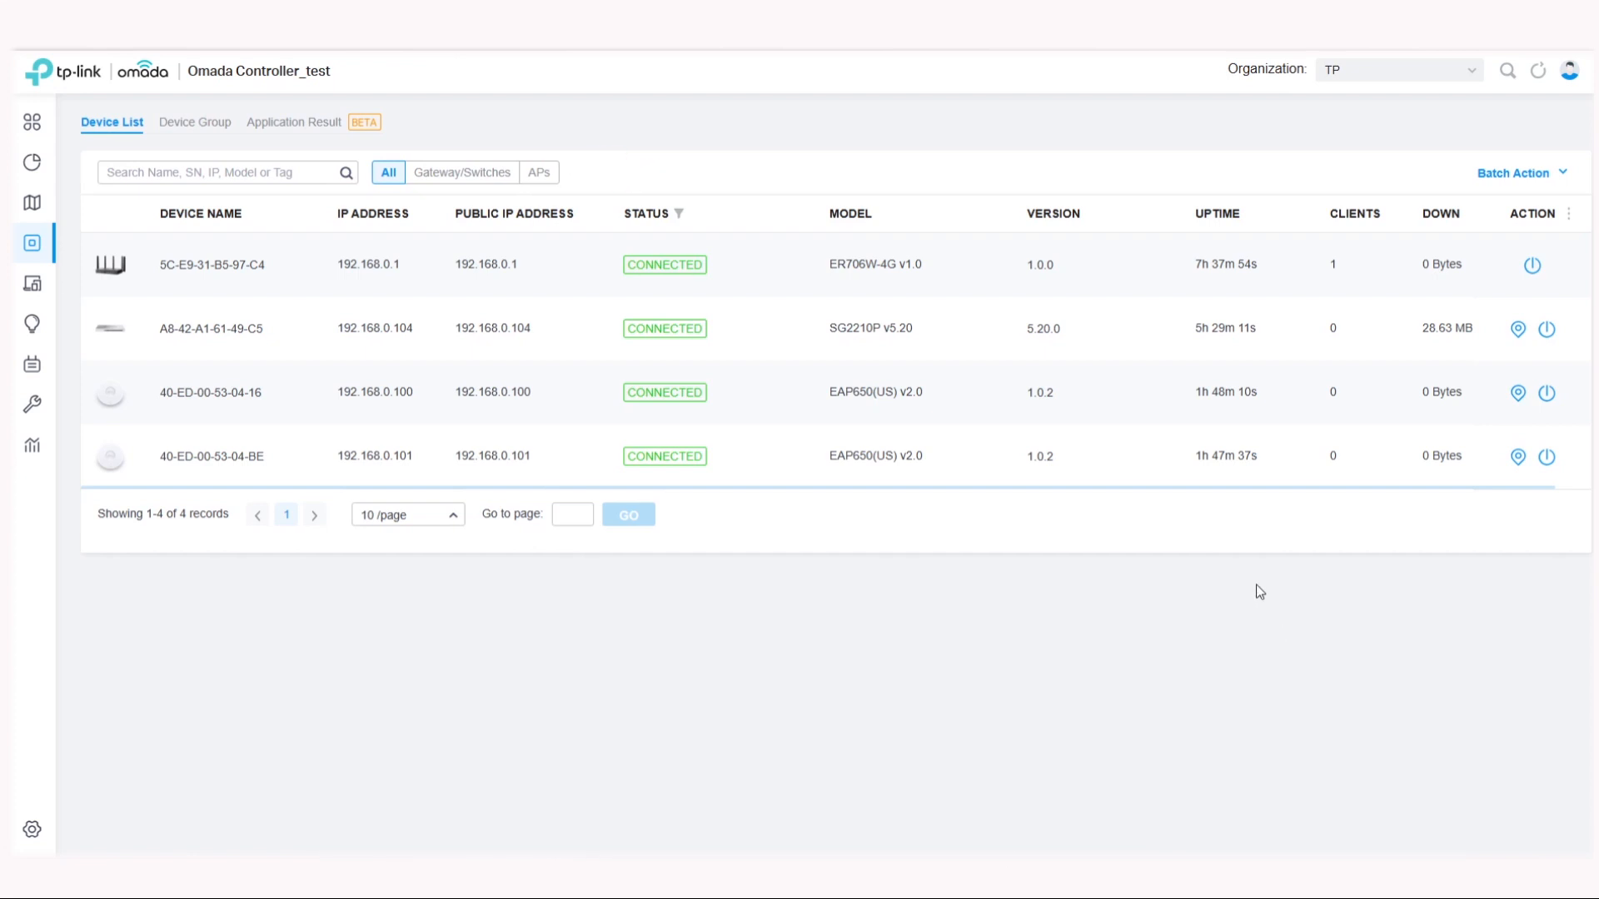
# - Search the device list for "EAP"
pyautogui.click(204, 173)
pyautogui.write('EAP')
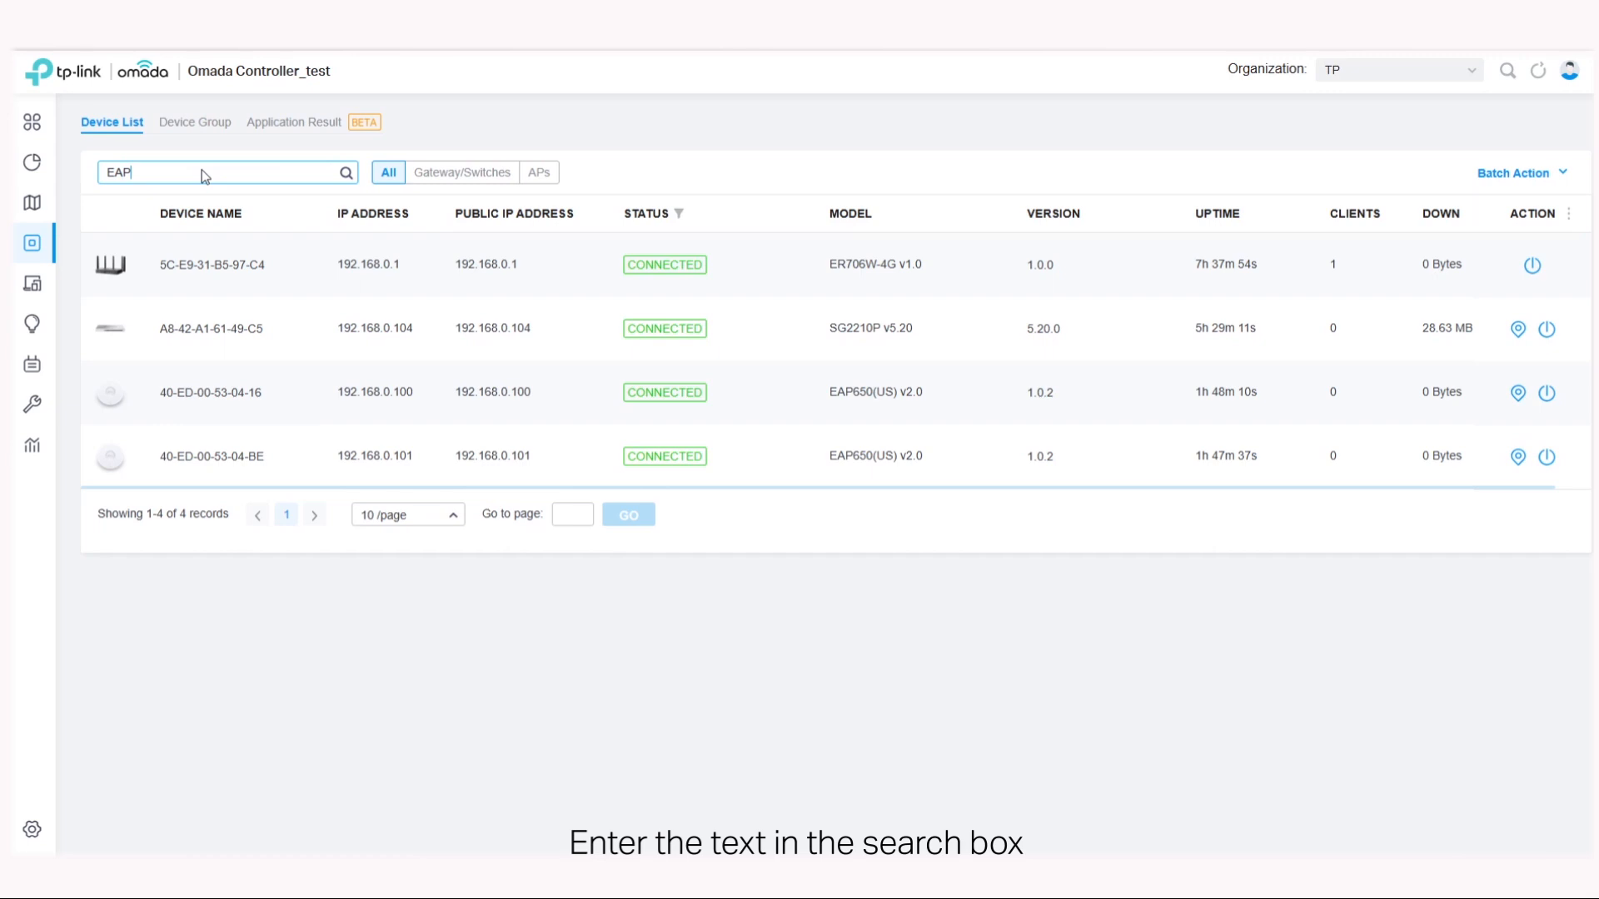
pyautogui.click(346, 172)
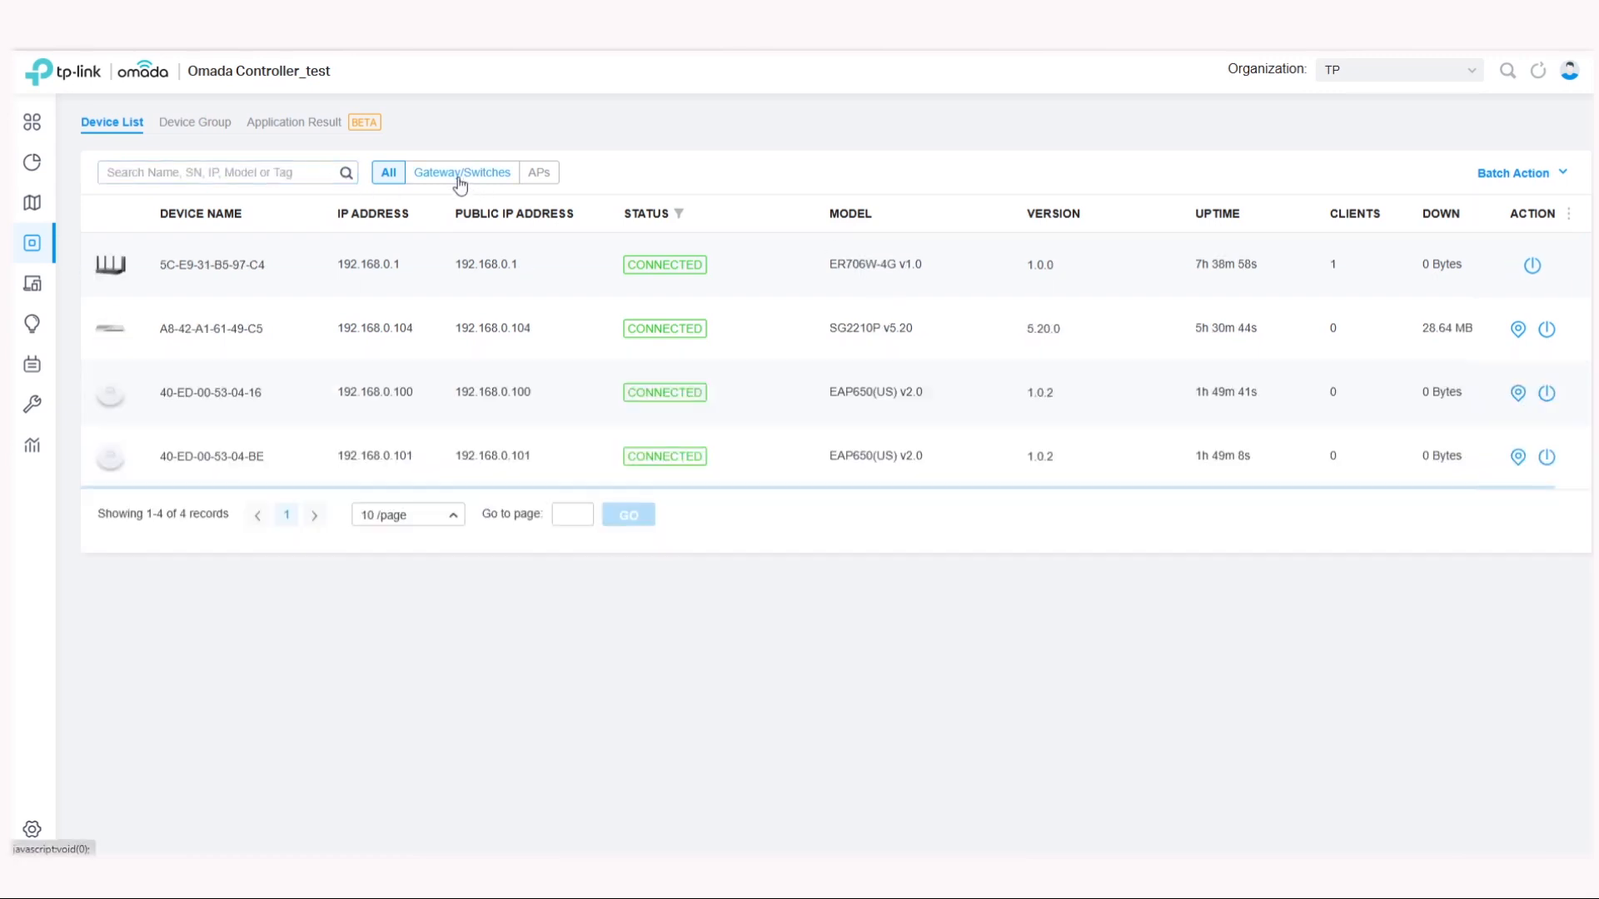
# - Filter the device list by type, first Gateway/Switches and finally APs, and open the status filter
pyautogui.click(455, 176)
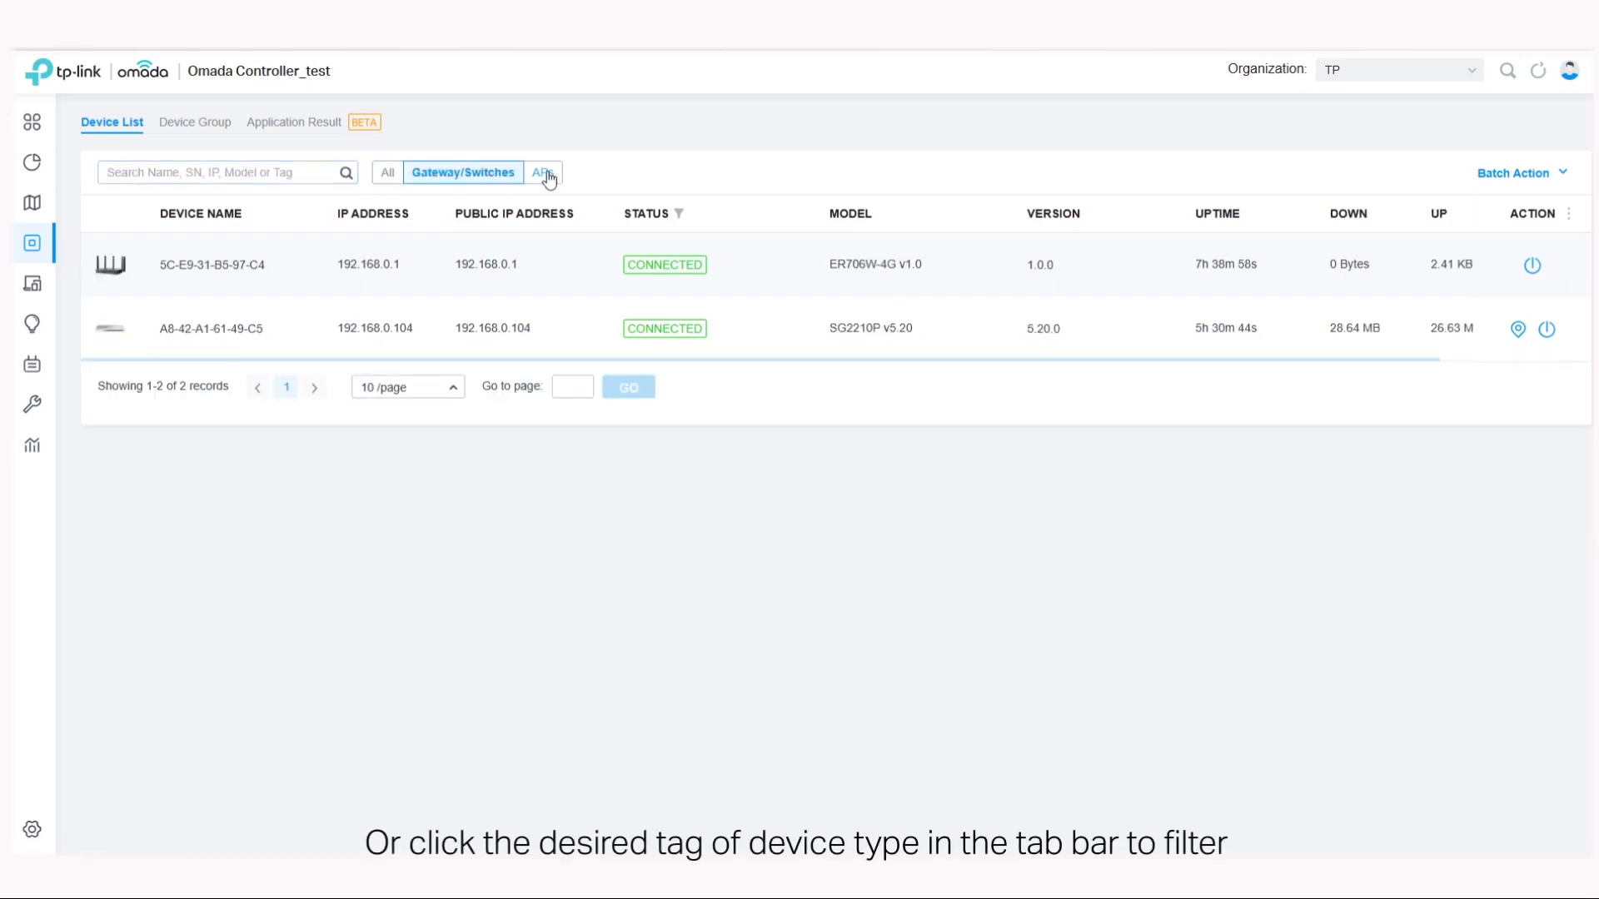
pyautogui.click(549, 180)
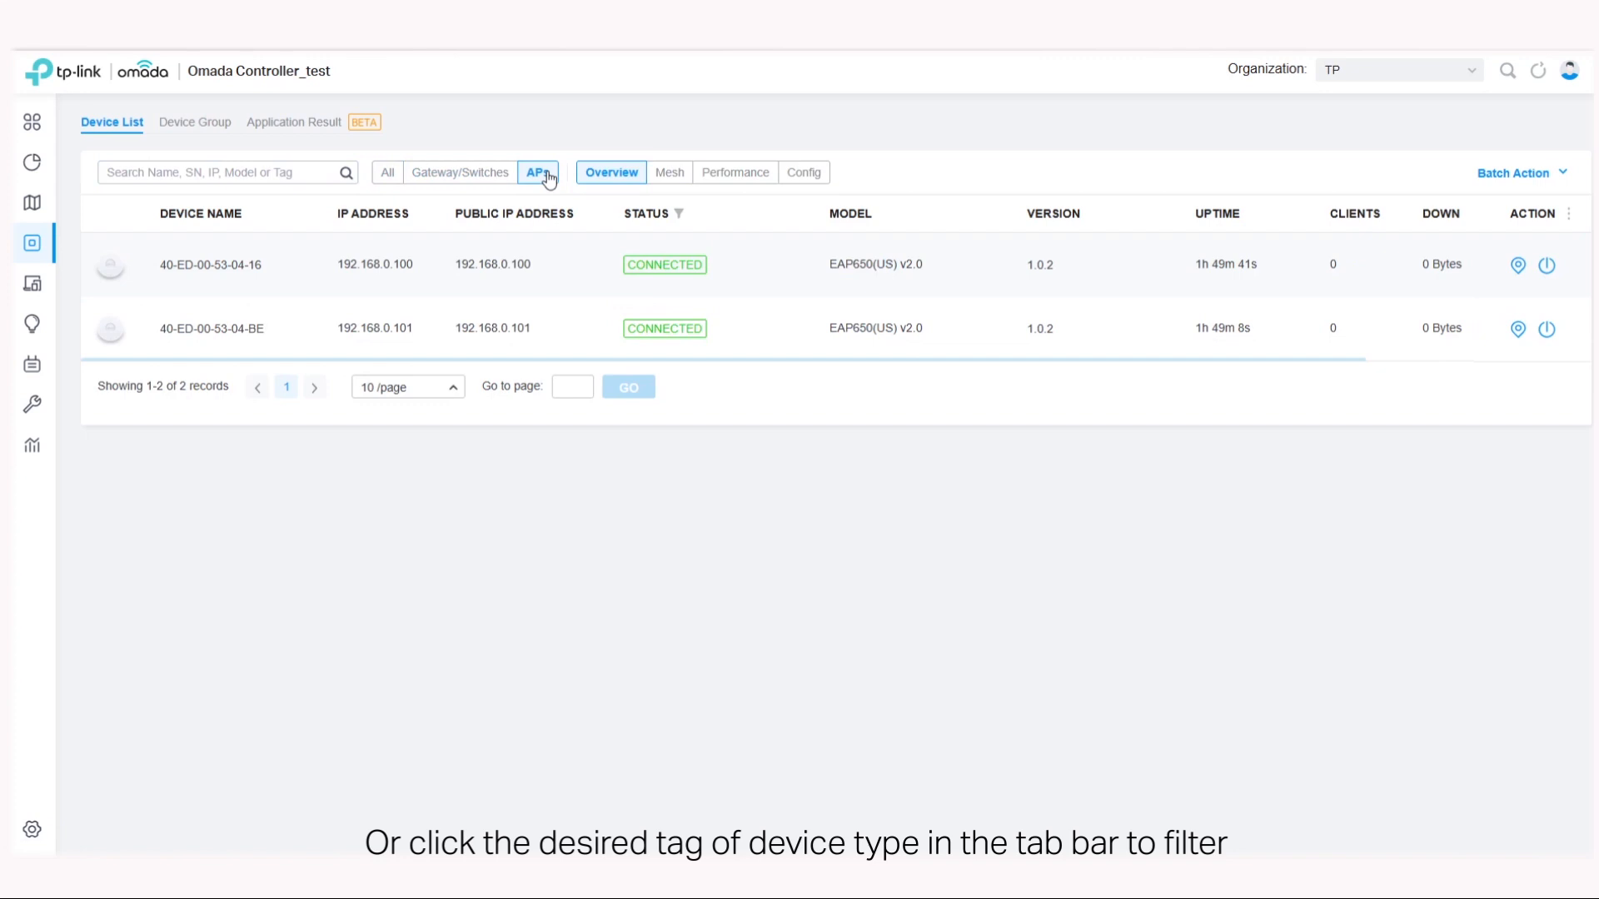
pyautogui.click(687, 215)
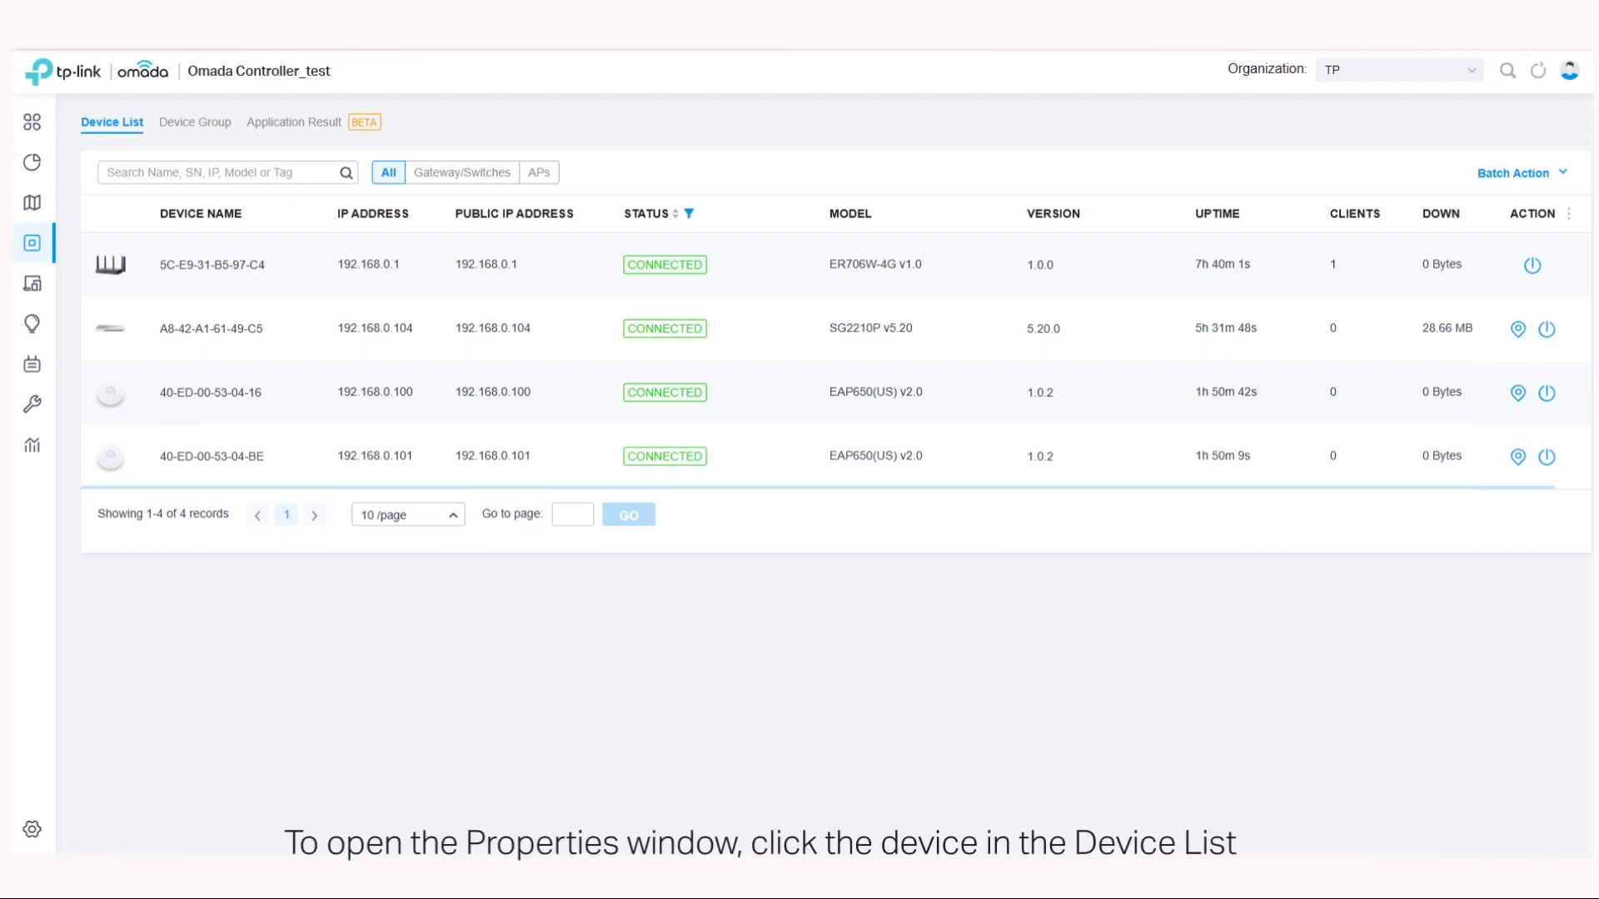
# - Open the ER706W-4G gateway's properties from the device list, and again from the topology map
pyautogui.click(893, 277)
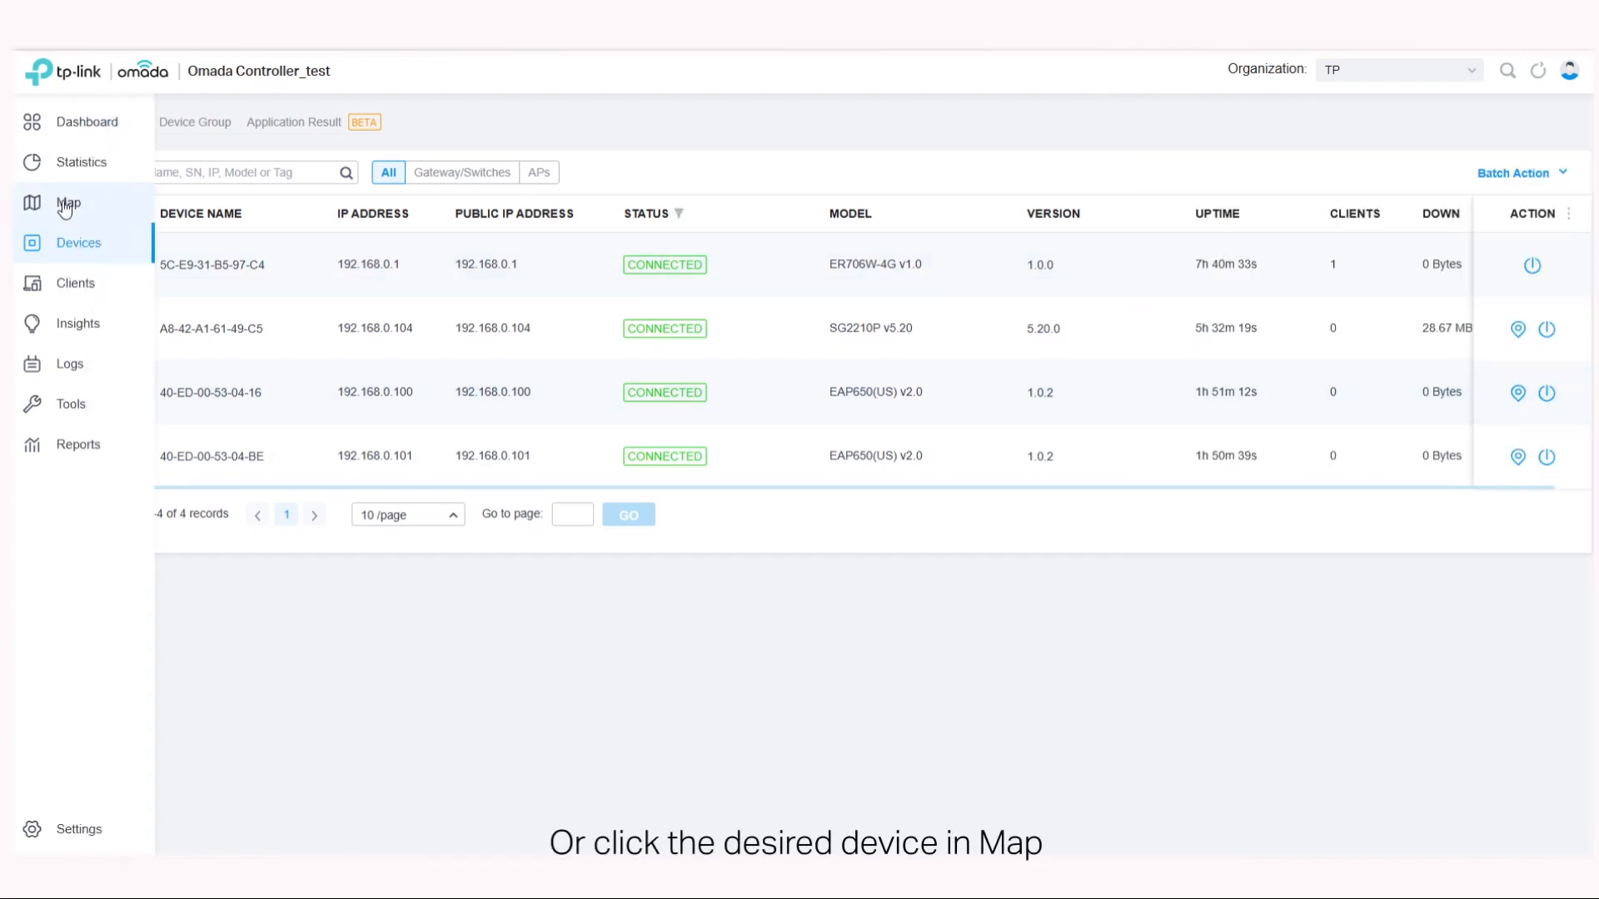
pyautogui.click(65, 209)
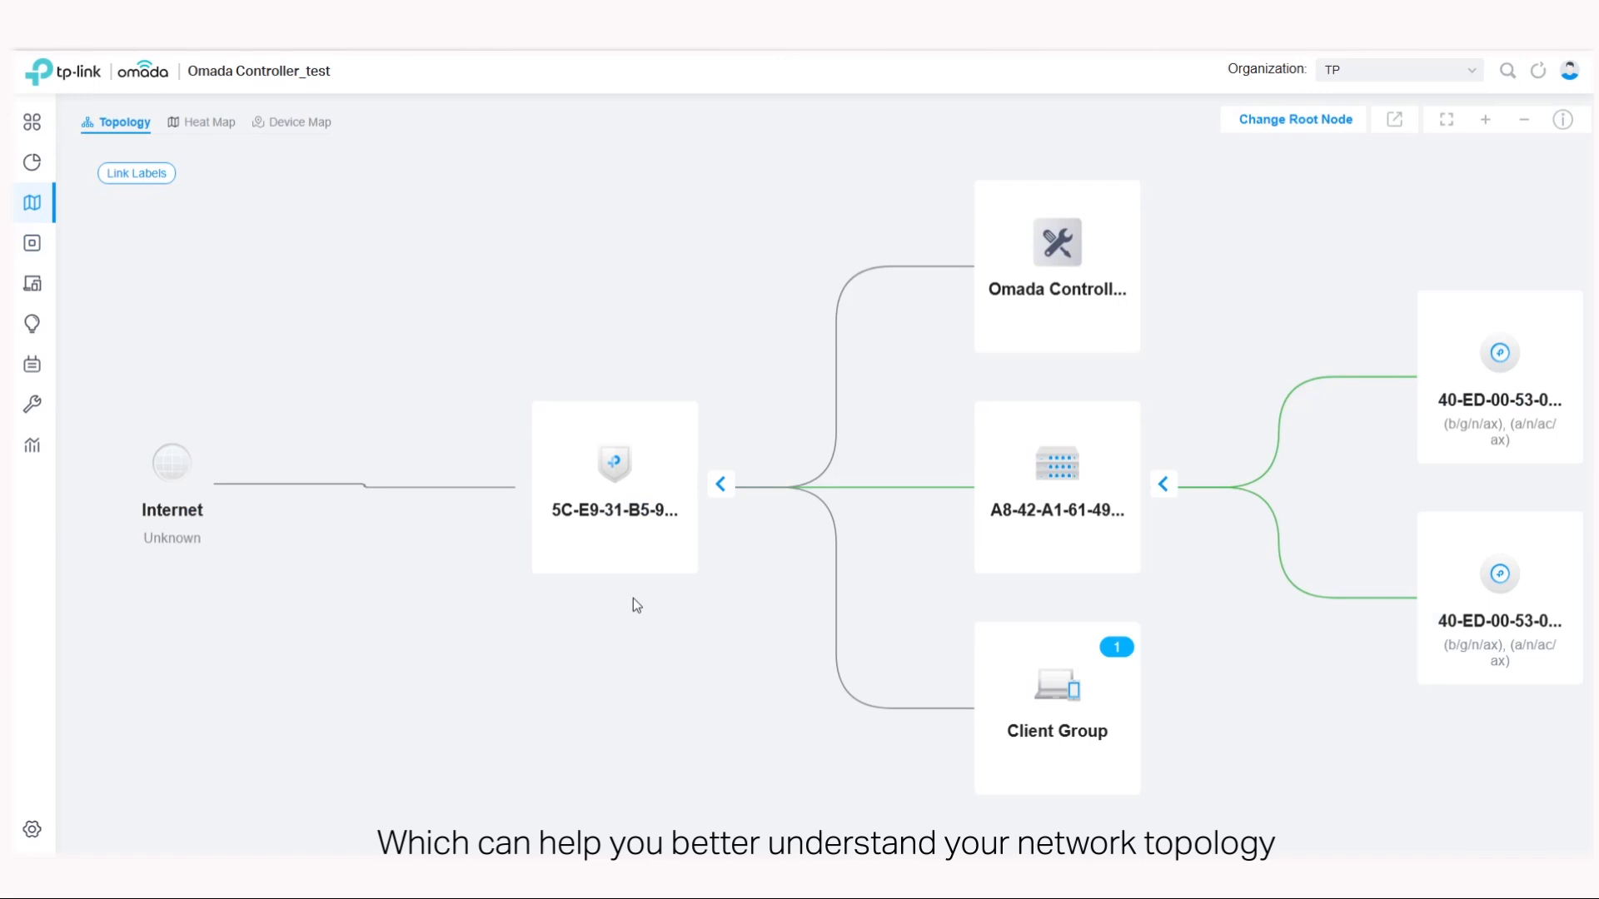
pyautogui.scroll(-1, 633, 598)
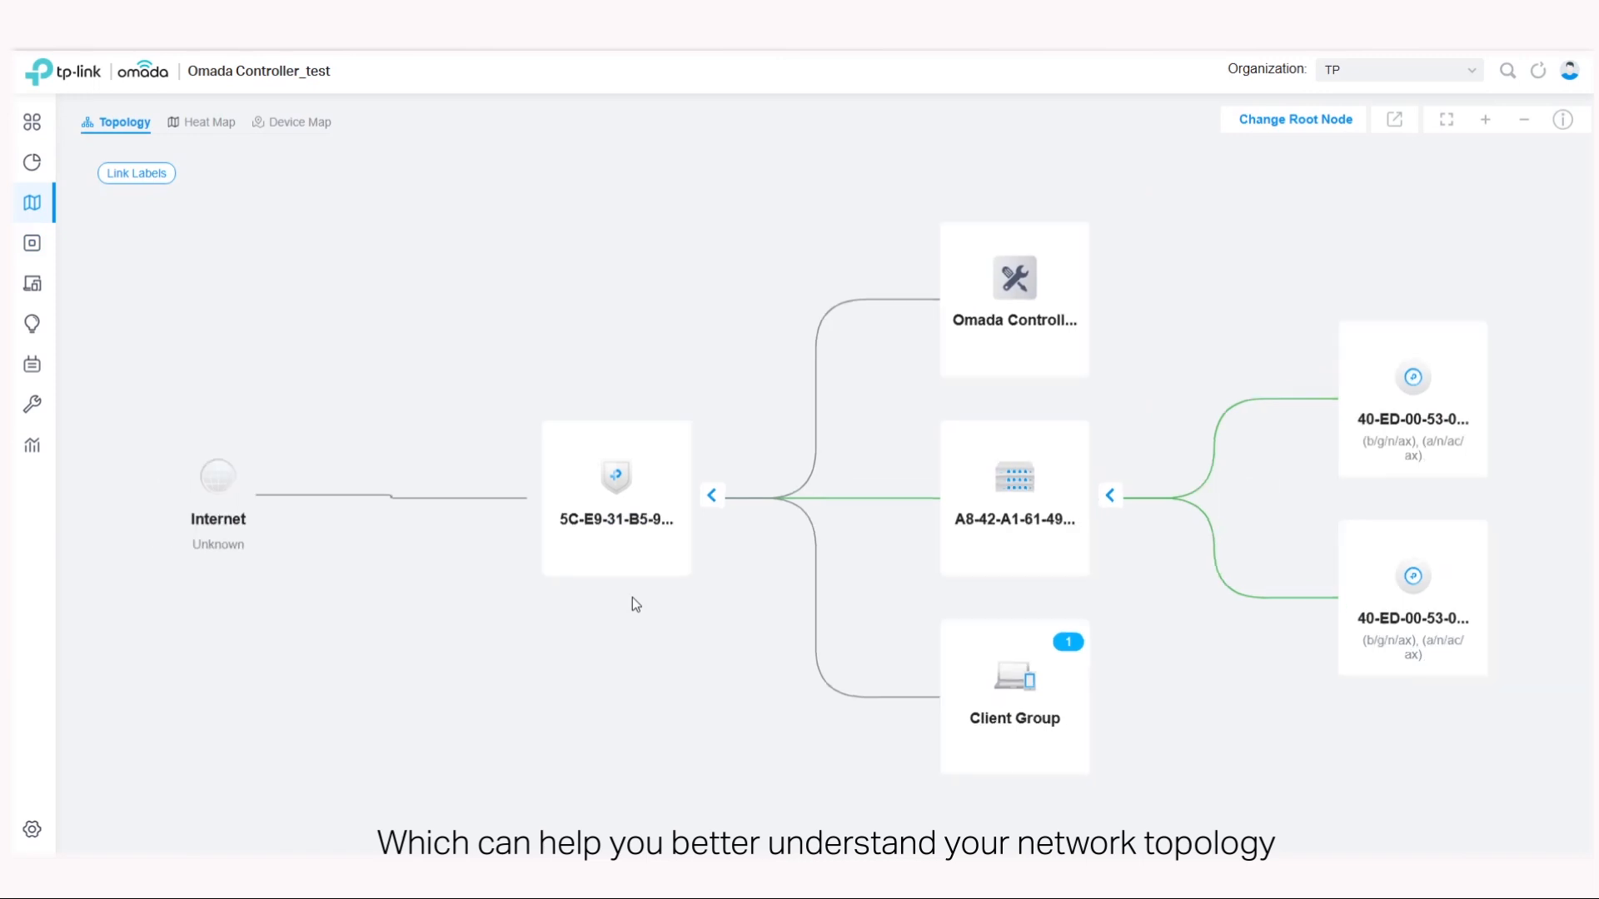
pyautogui.click(614, 499)
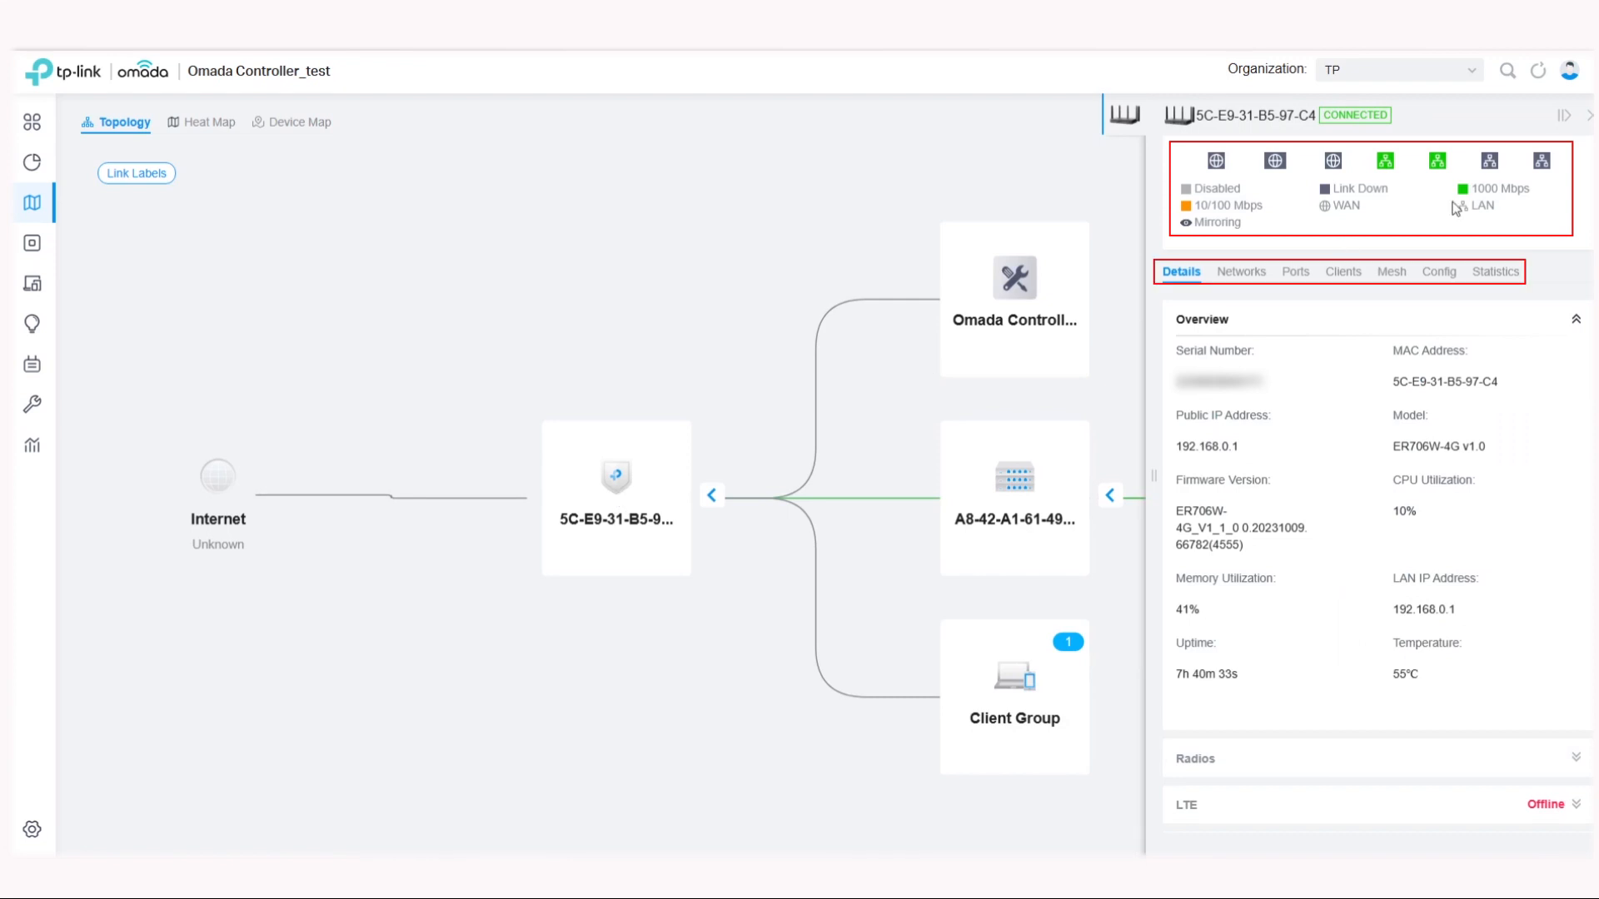
# - Review the gateway's Networks, Clients, Mesh and Statistics information in its properties
pyautogui.click(1241, 278)
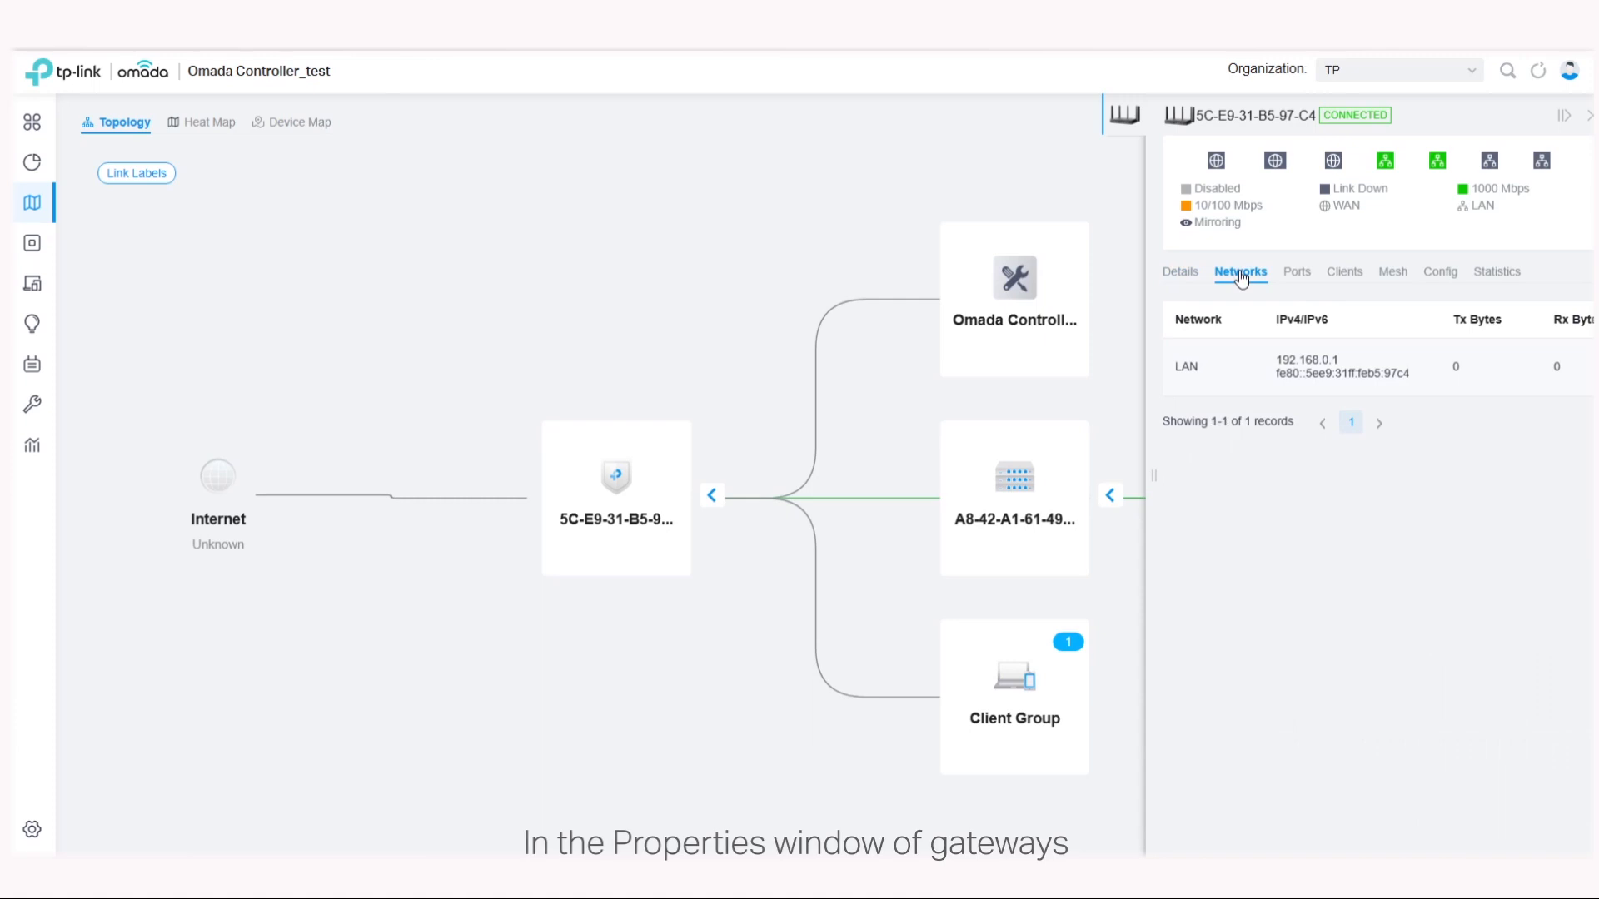
pyautogui.click(1344, 281)
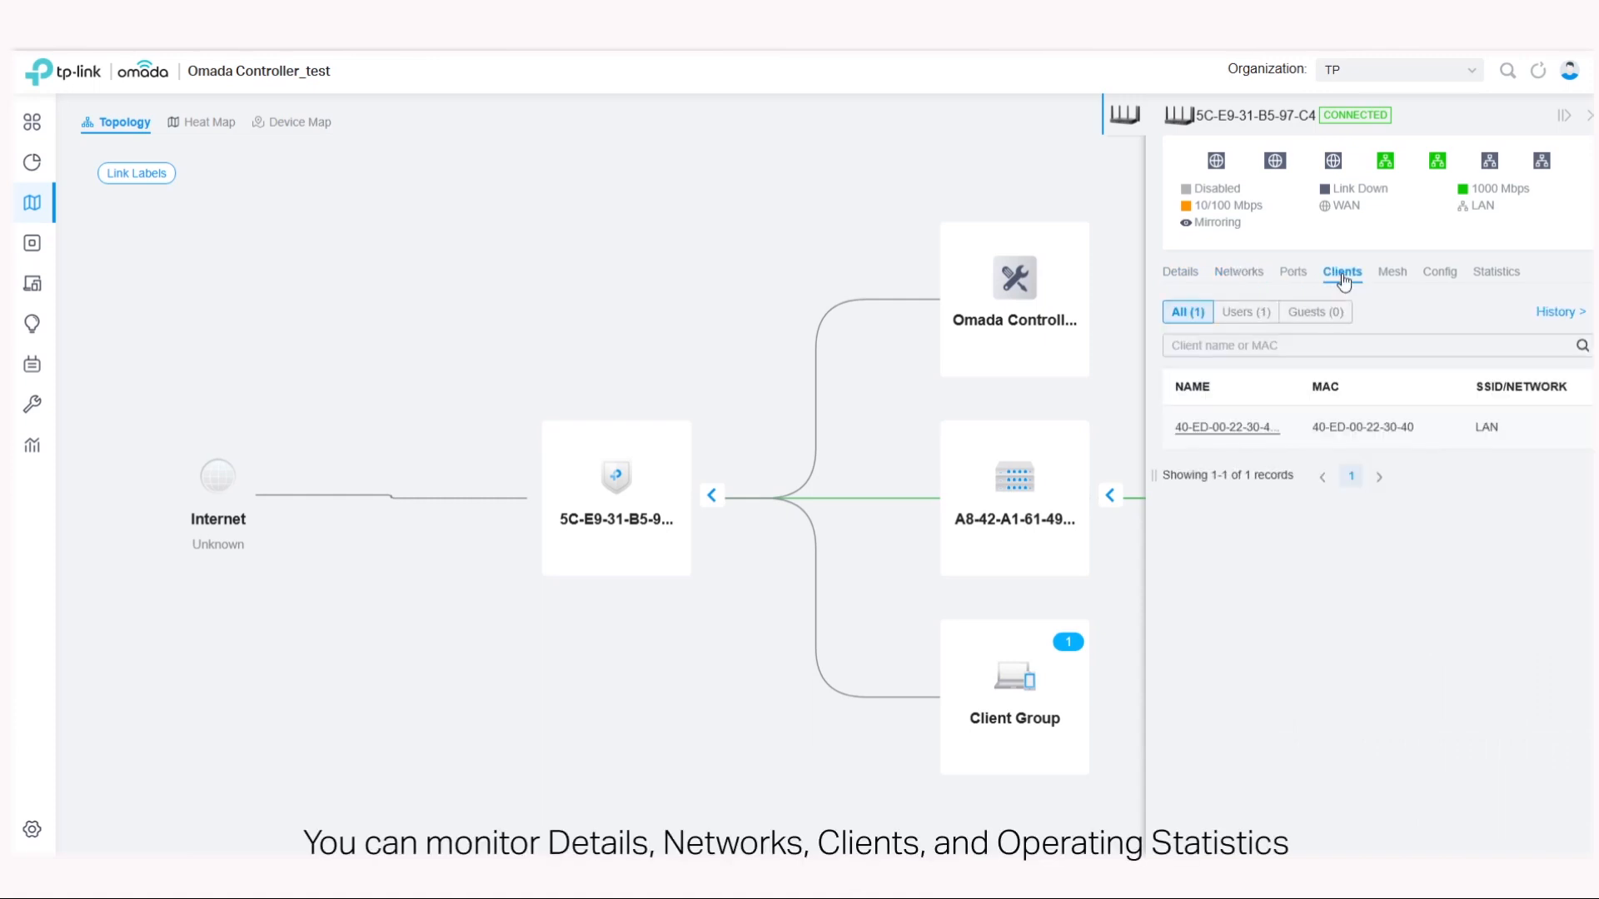
pyautogui.click(1390, 280)
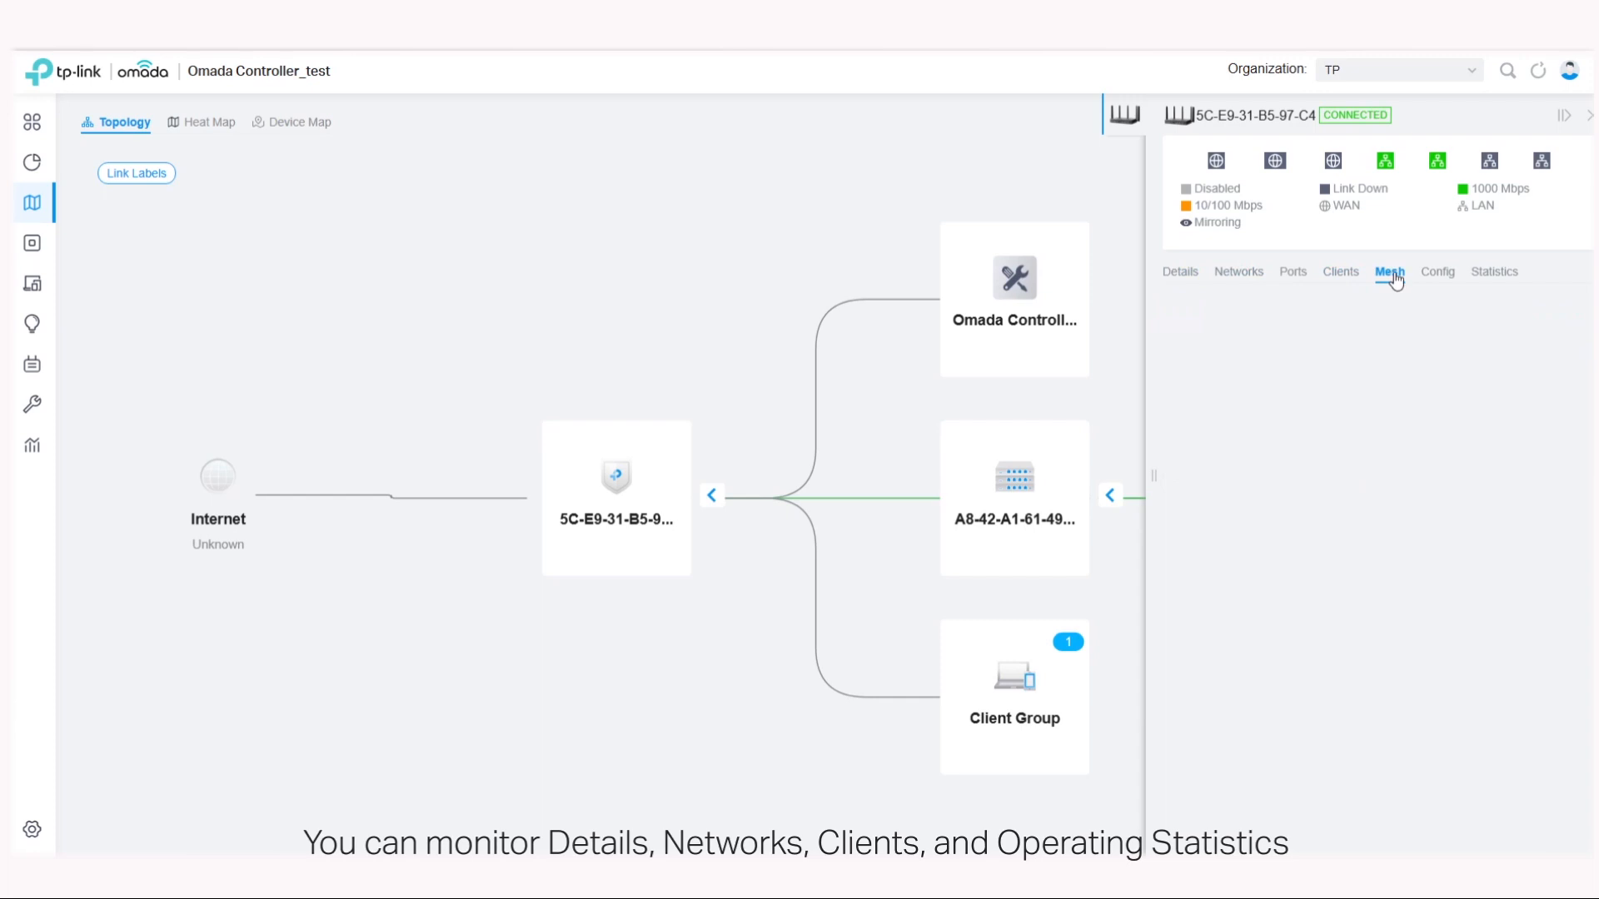
pyautogui.click(1505, 284)
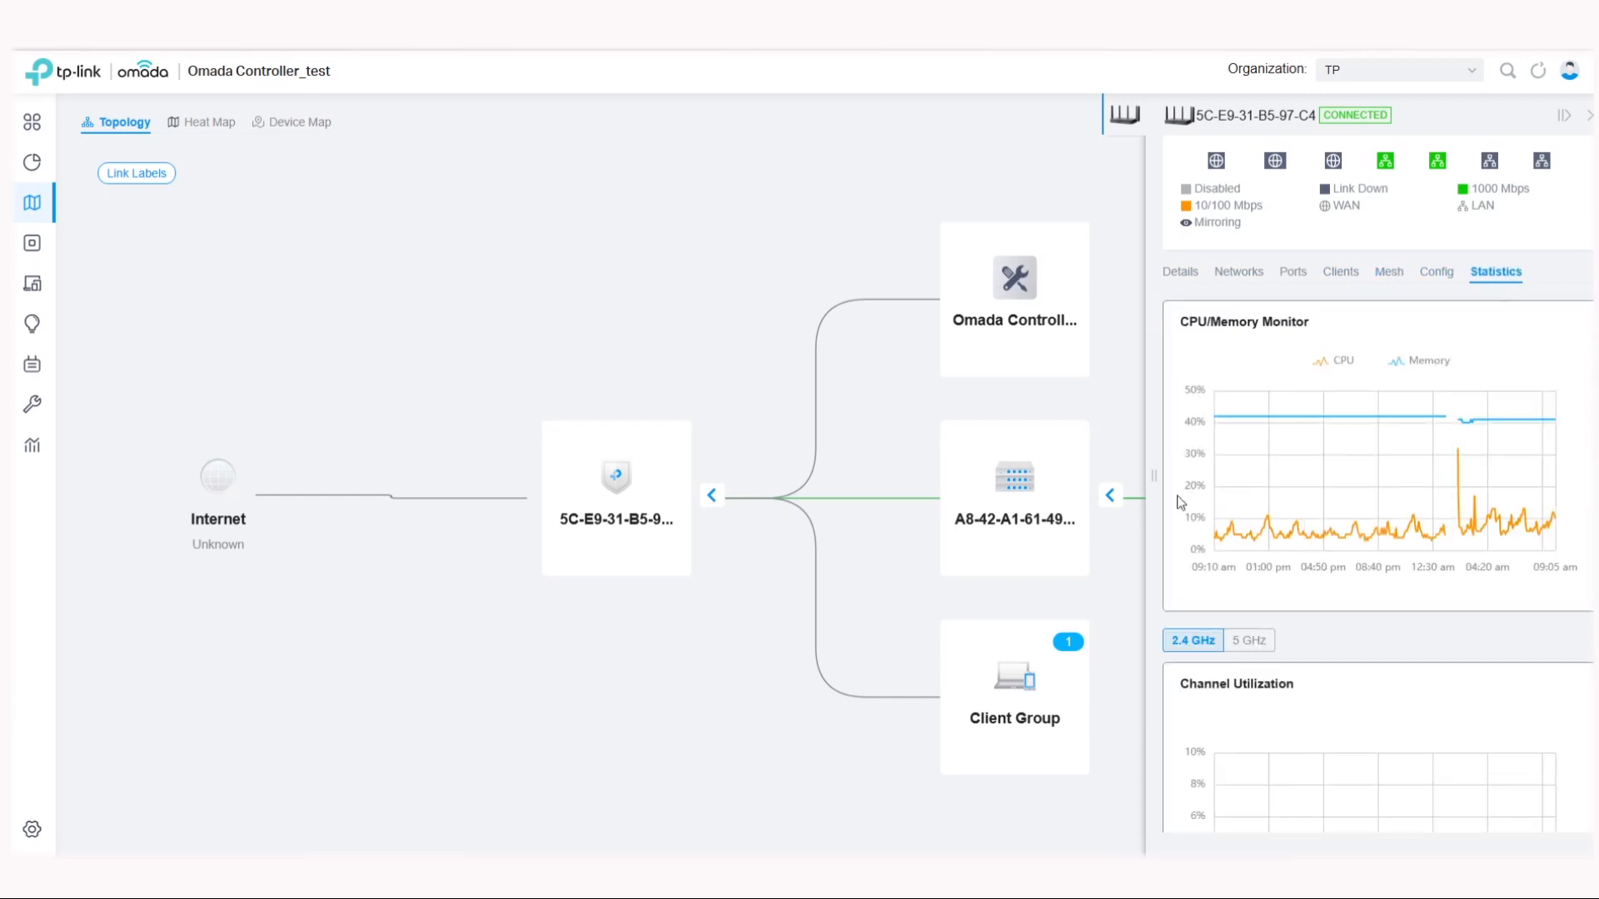
# - Open the SG2210P switch's properties from the device list and review its Clients and Statistics
pyautogui.click(141, 259)
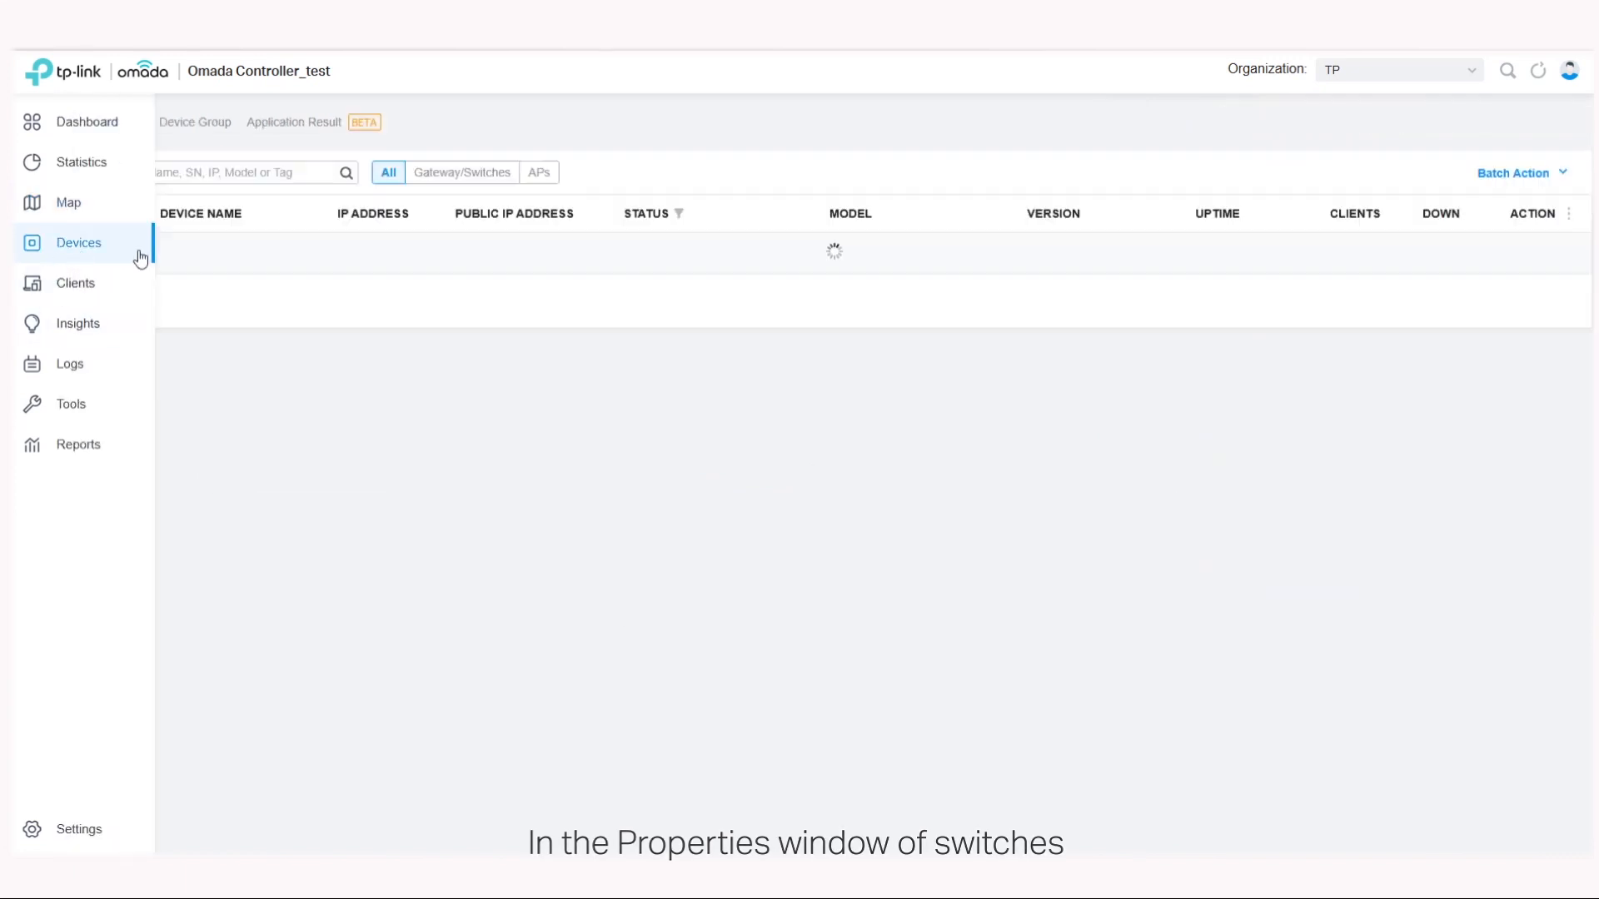
pyautogui.click(171, 328)
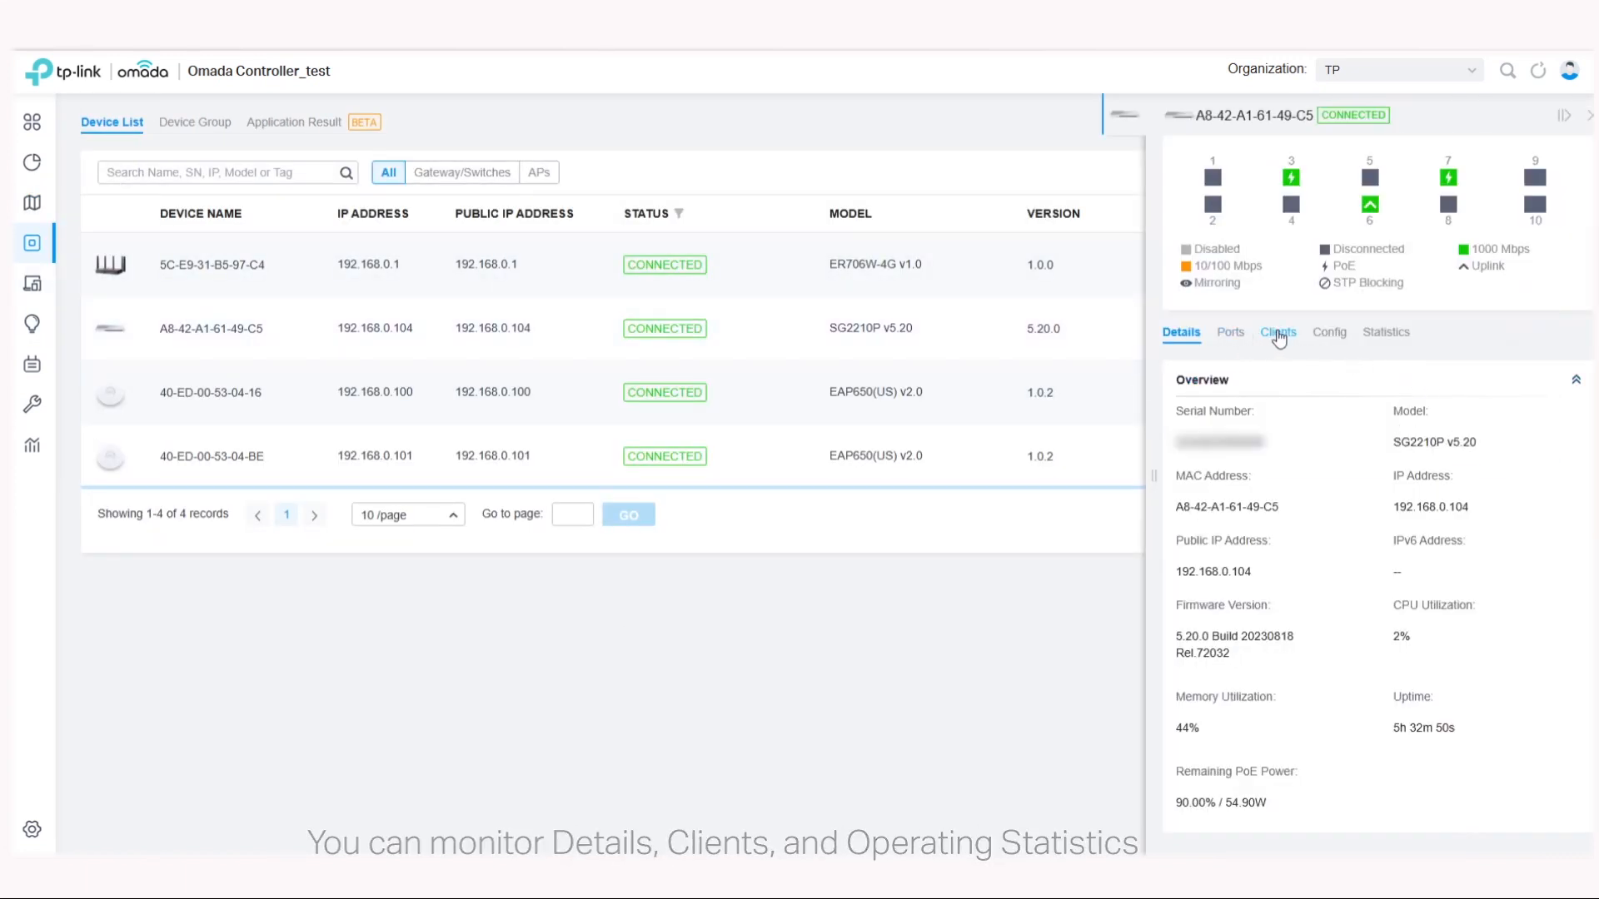
pyautogui.click(1278, 334)
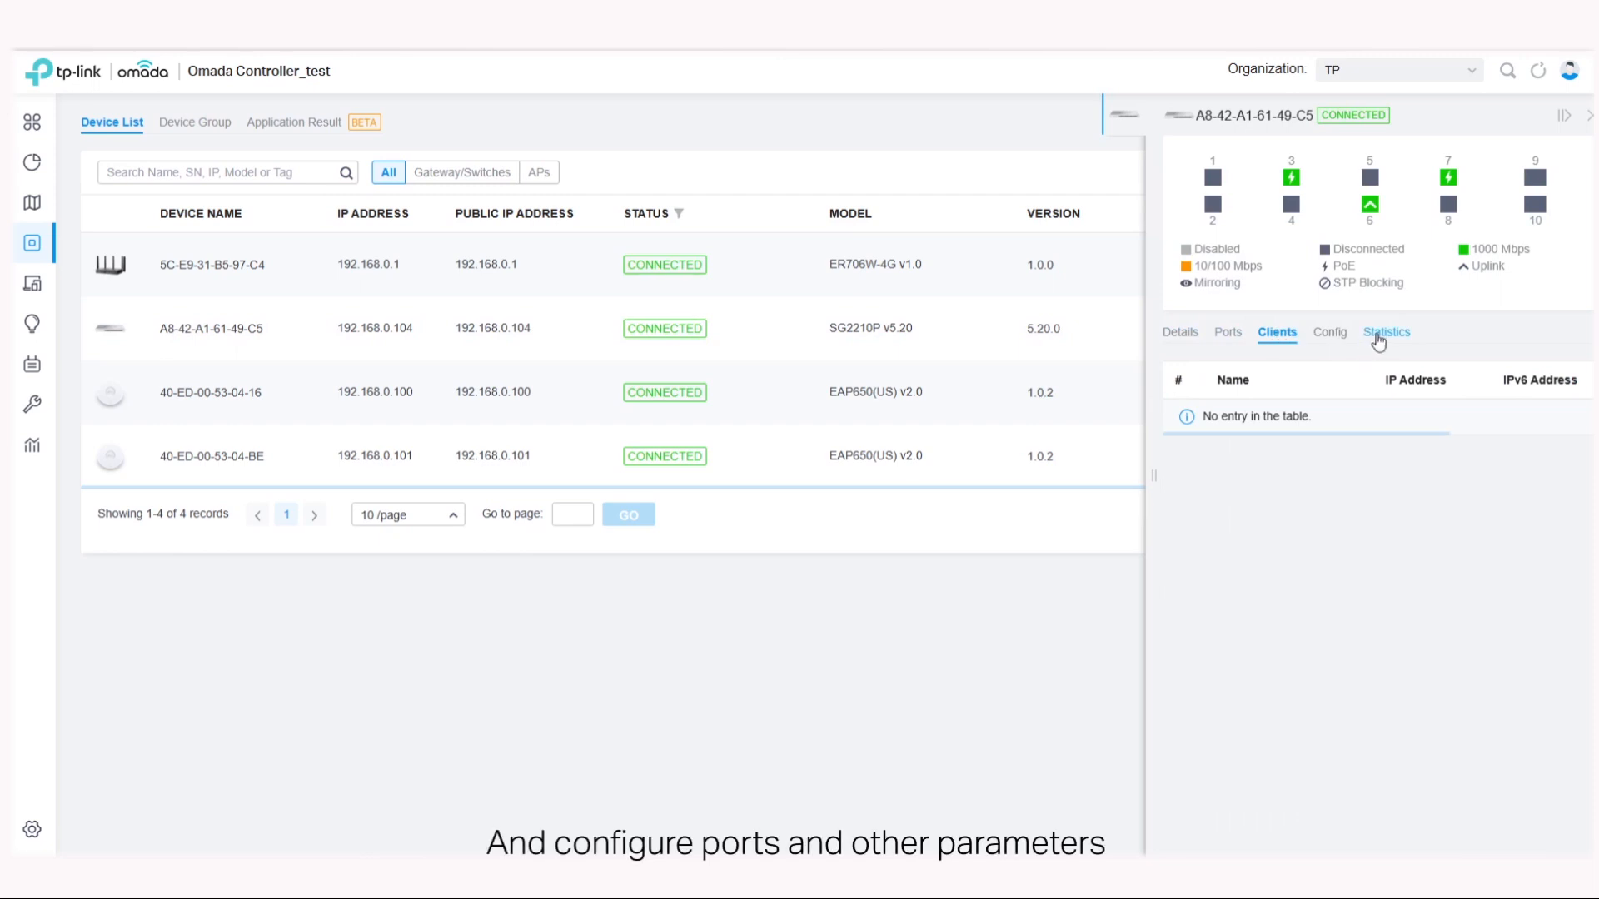
pyautogui.click(1379, 337)
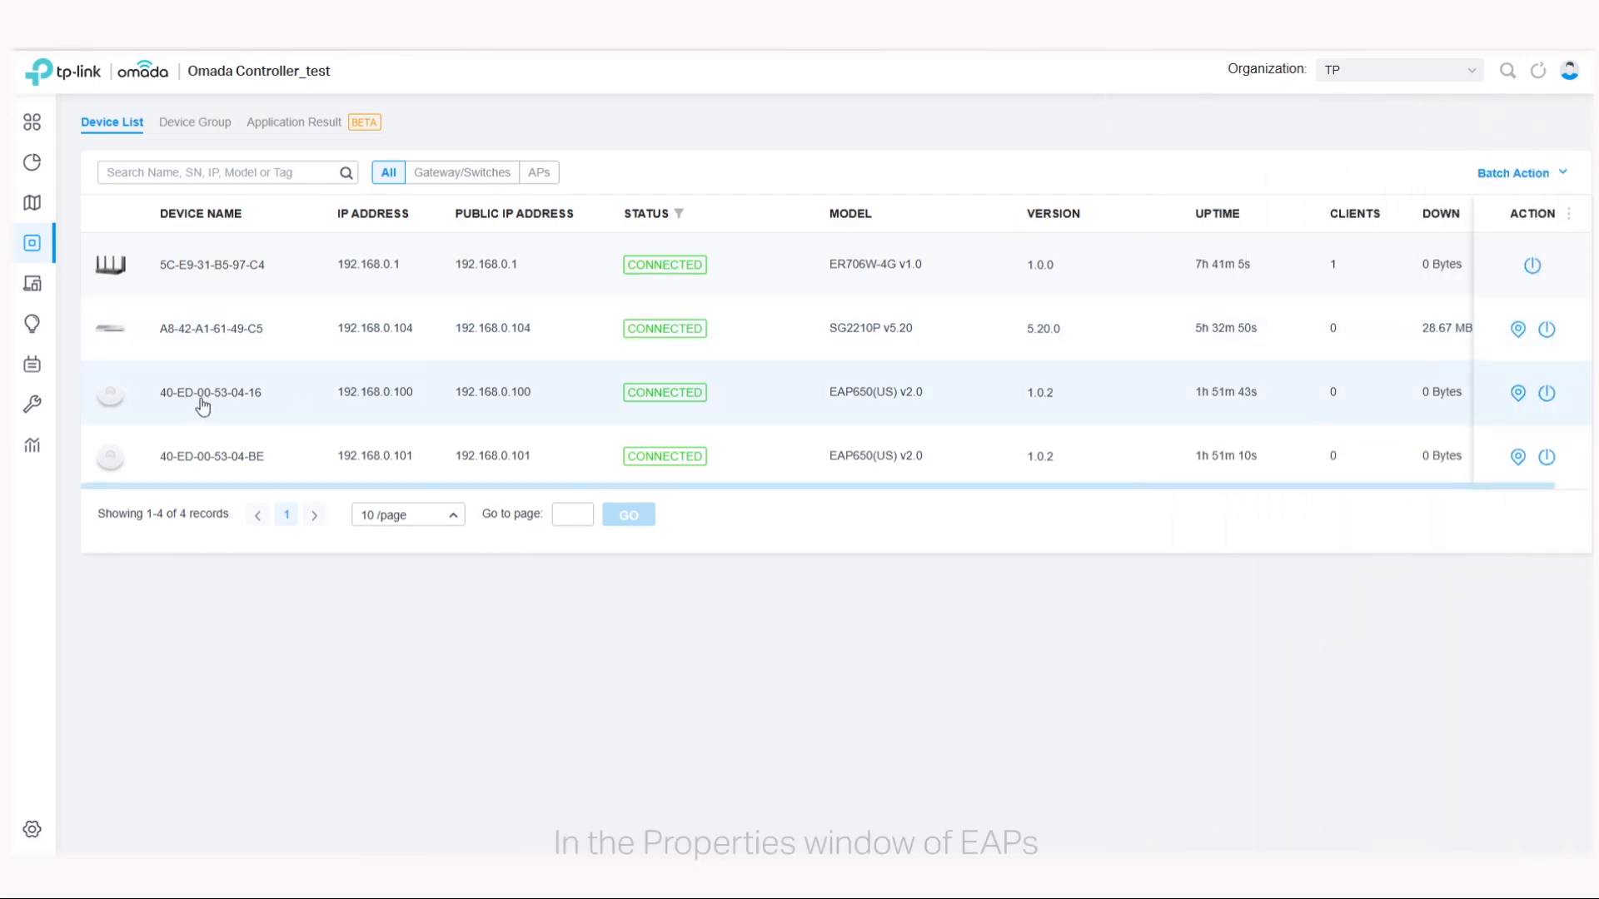
# - Review the Clients, Mesh and Statistics of the EAP650 at 192.168.0.100, and close its properties
pyautogui.click(203, 406)
pyautogui.click(1237, 163)
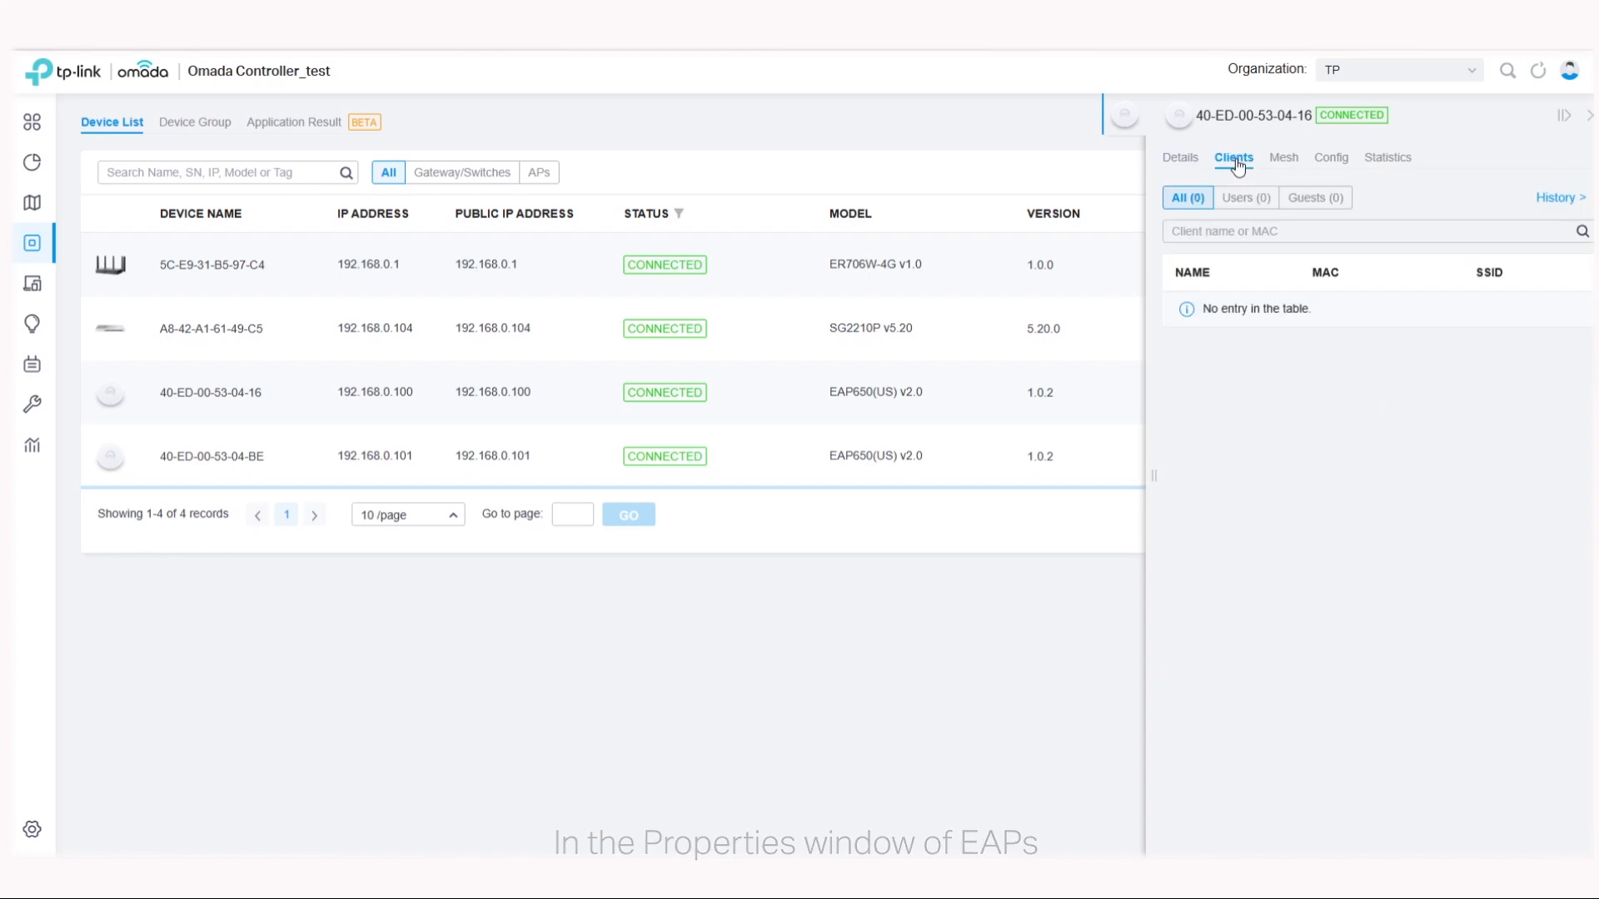
pyautogui.click(1283, 159)
pyautogui.click(1396, 160)
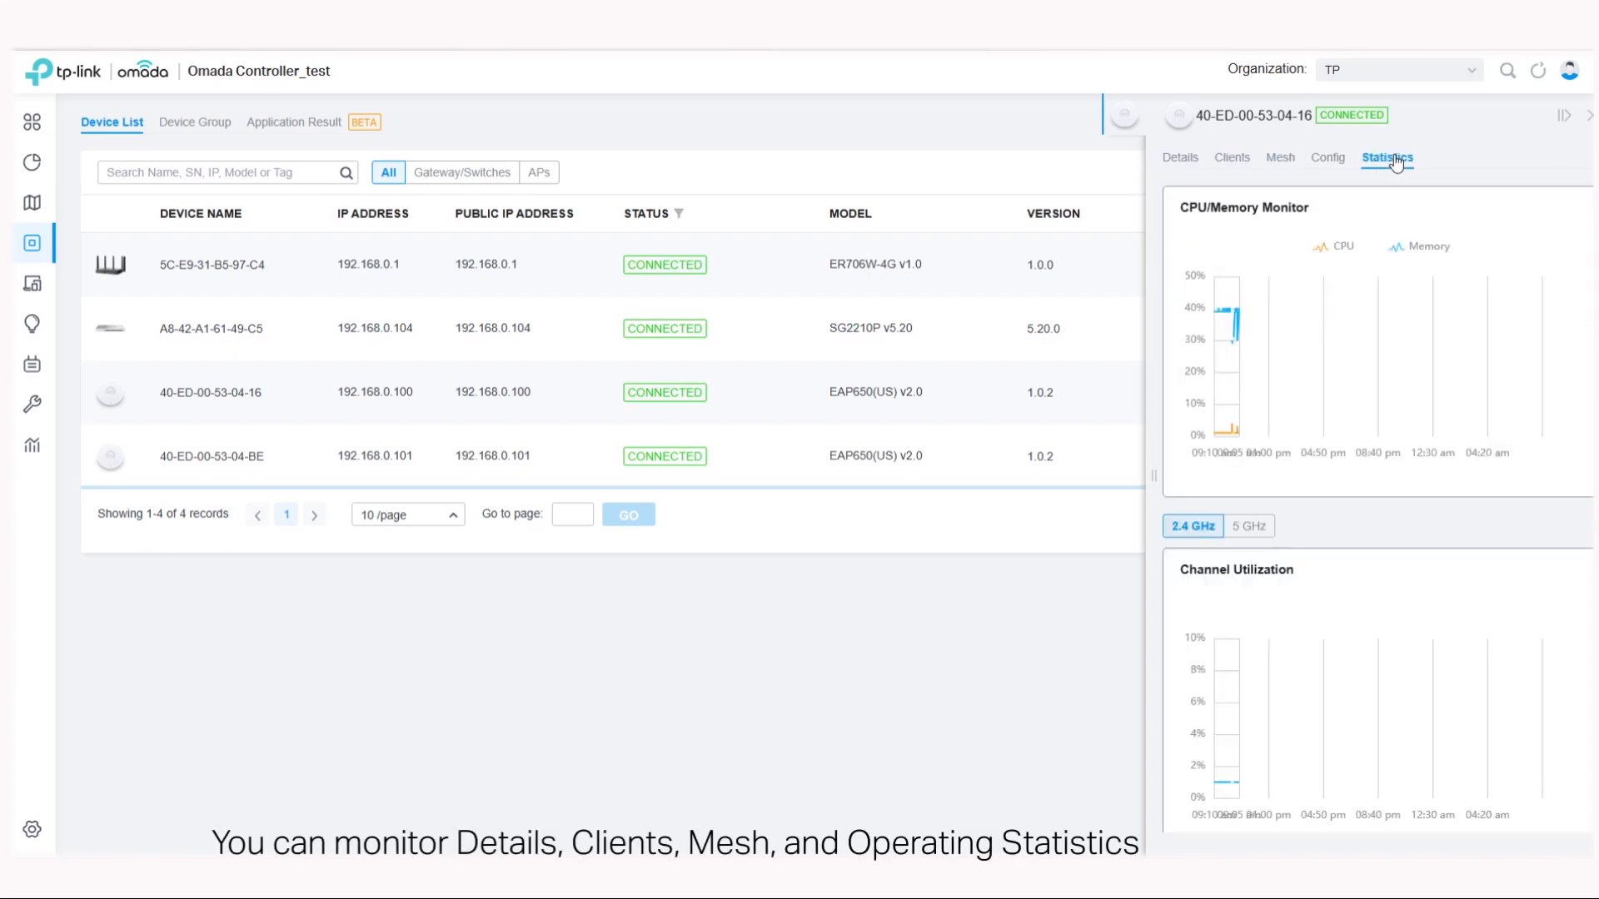
pyautogui.click(1589, 119)
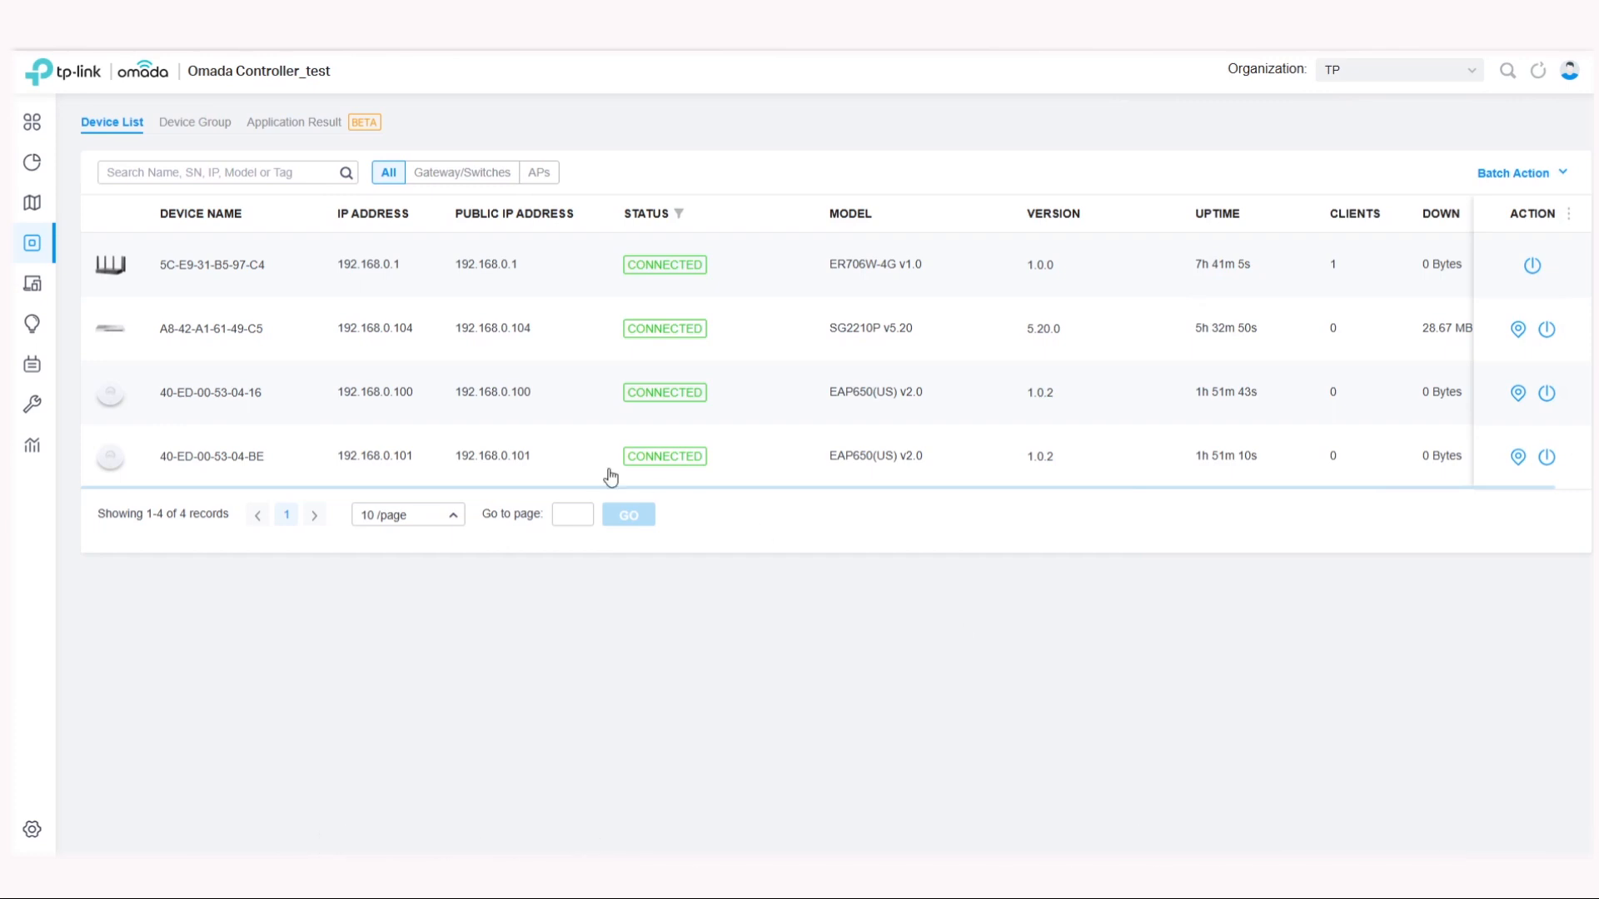
# - Examine the ER706W-4G gateway's CPU/memory and performance charts, along with the Switch Statistics and Application Analytics pages
pyautogui.click(493, 263)
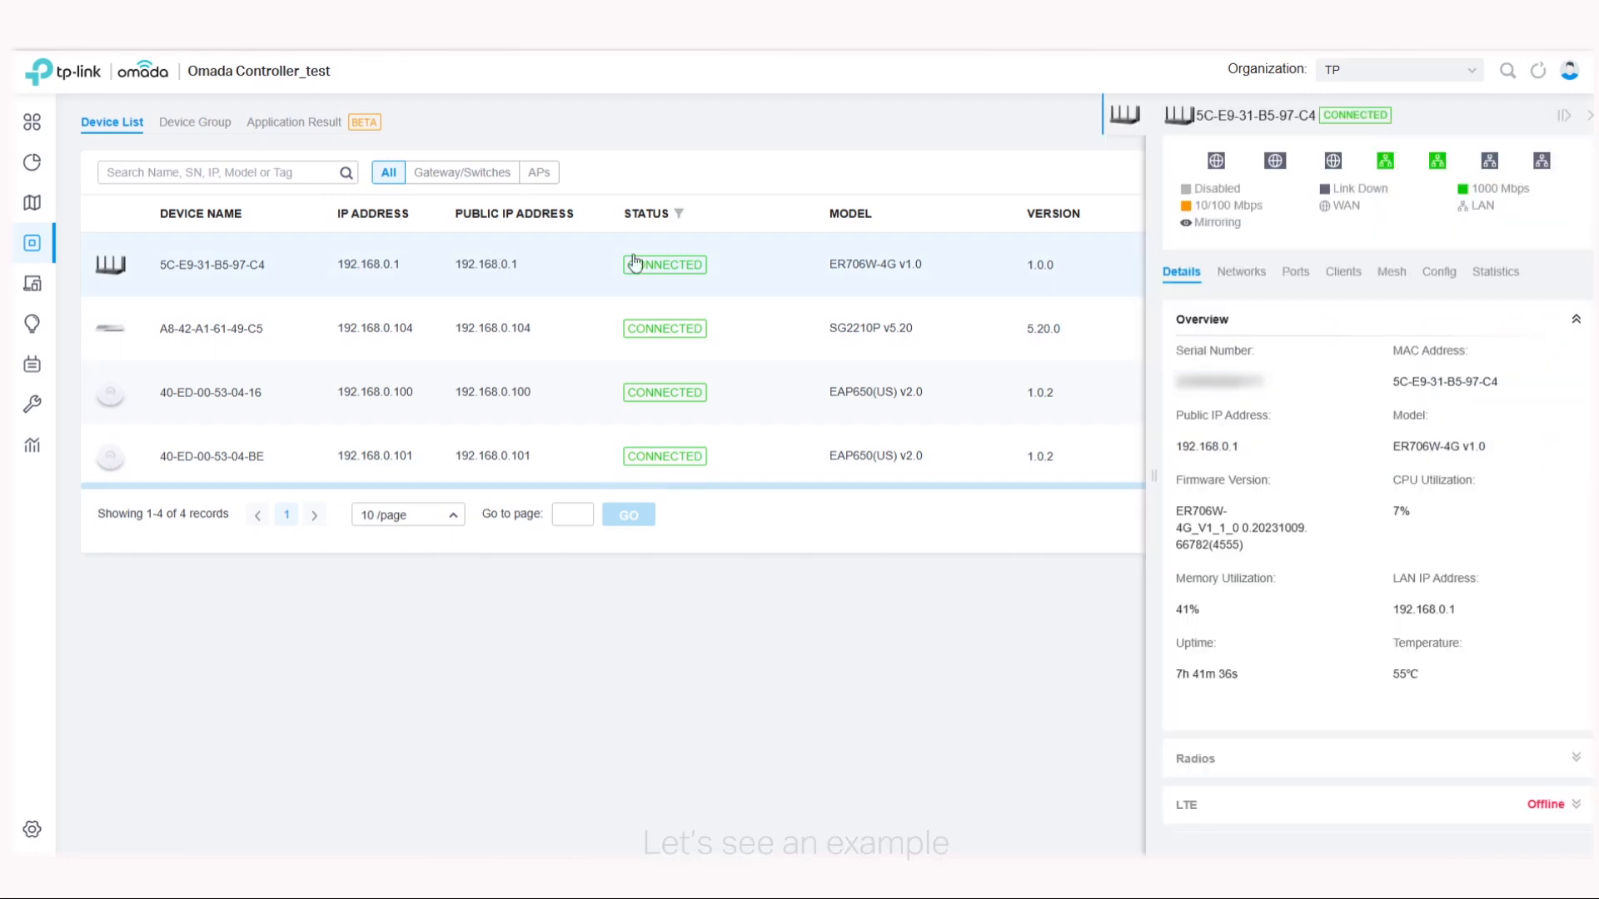
pyautogui.click(1506, 277)
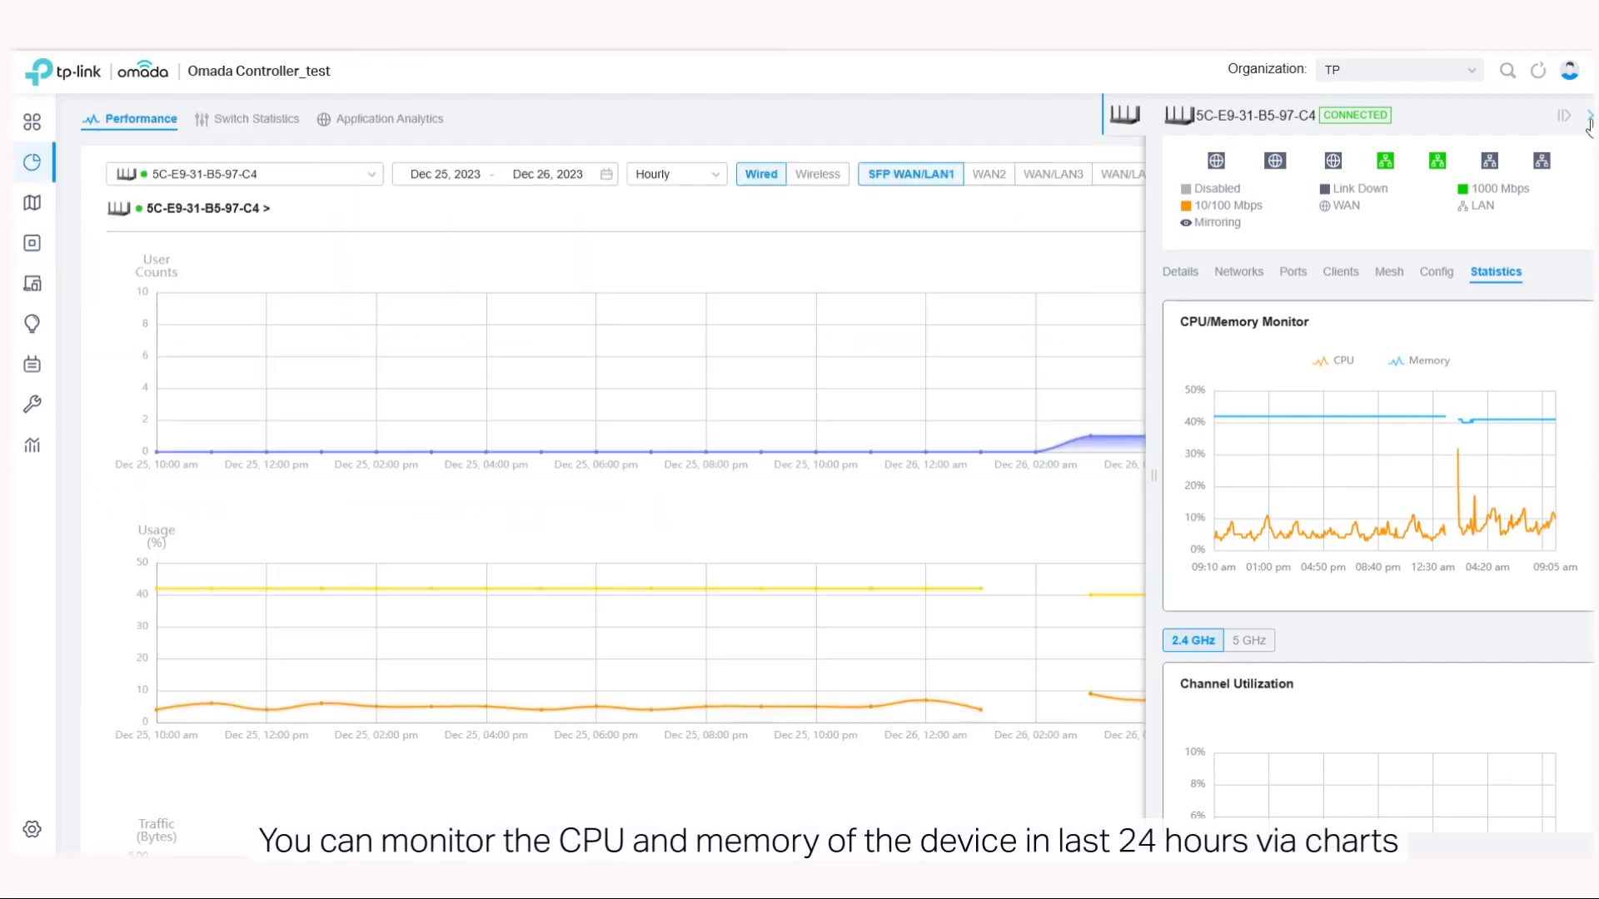
pyautogui.click(1589, 119)
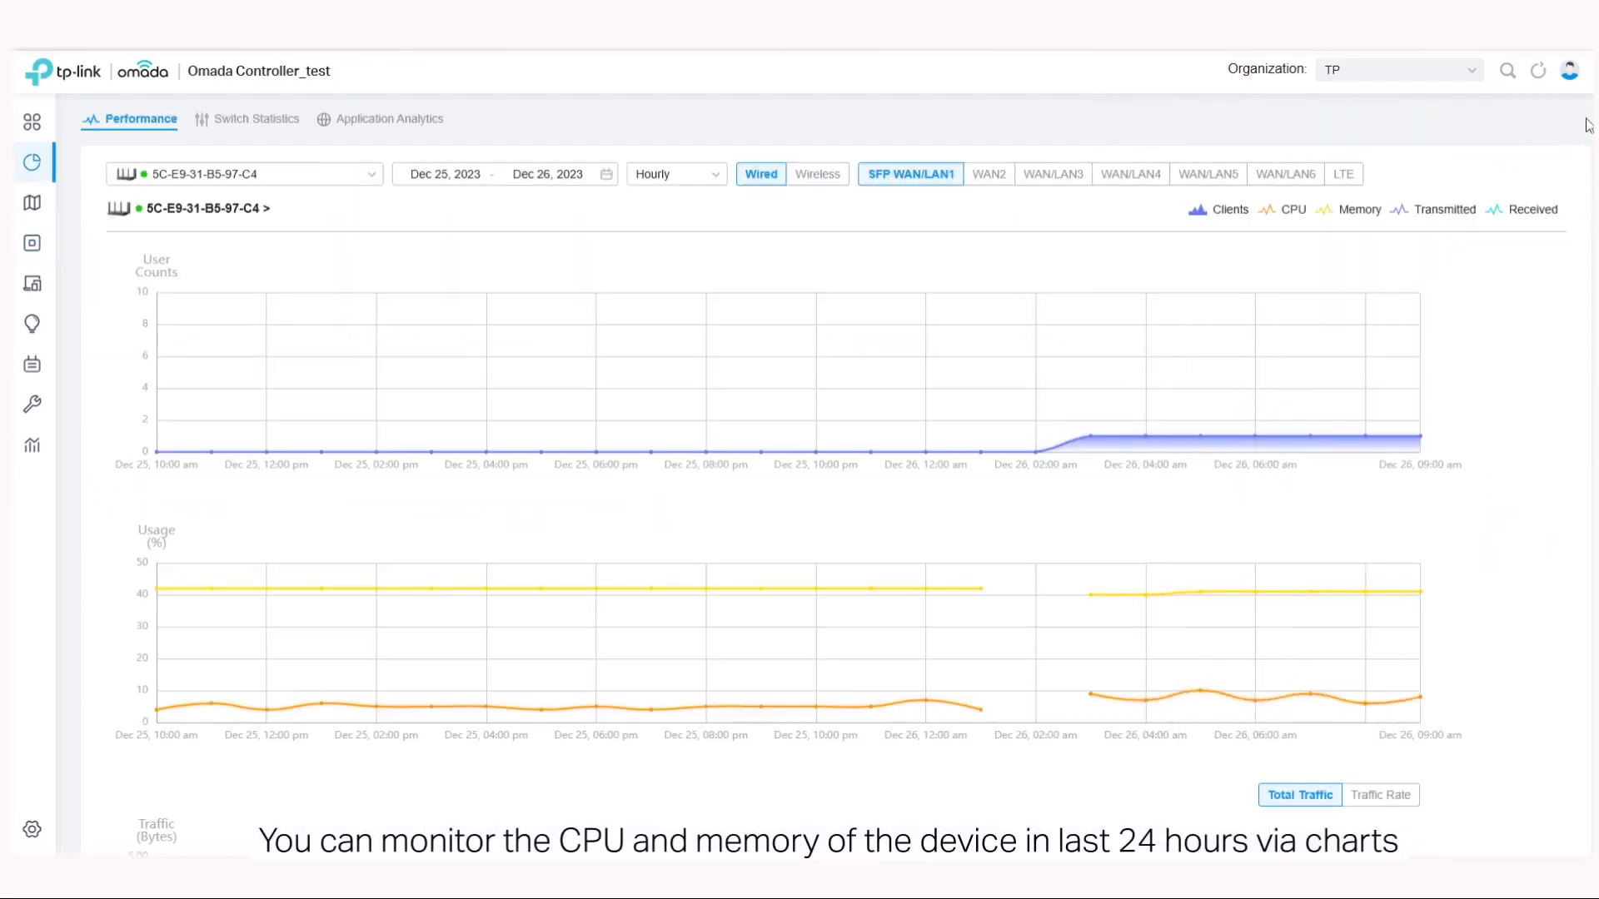
pyautogui.click(254, 125)
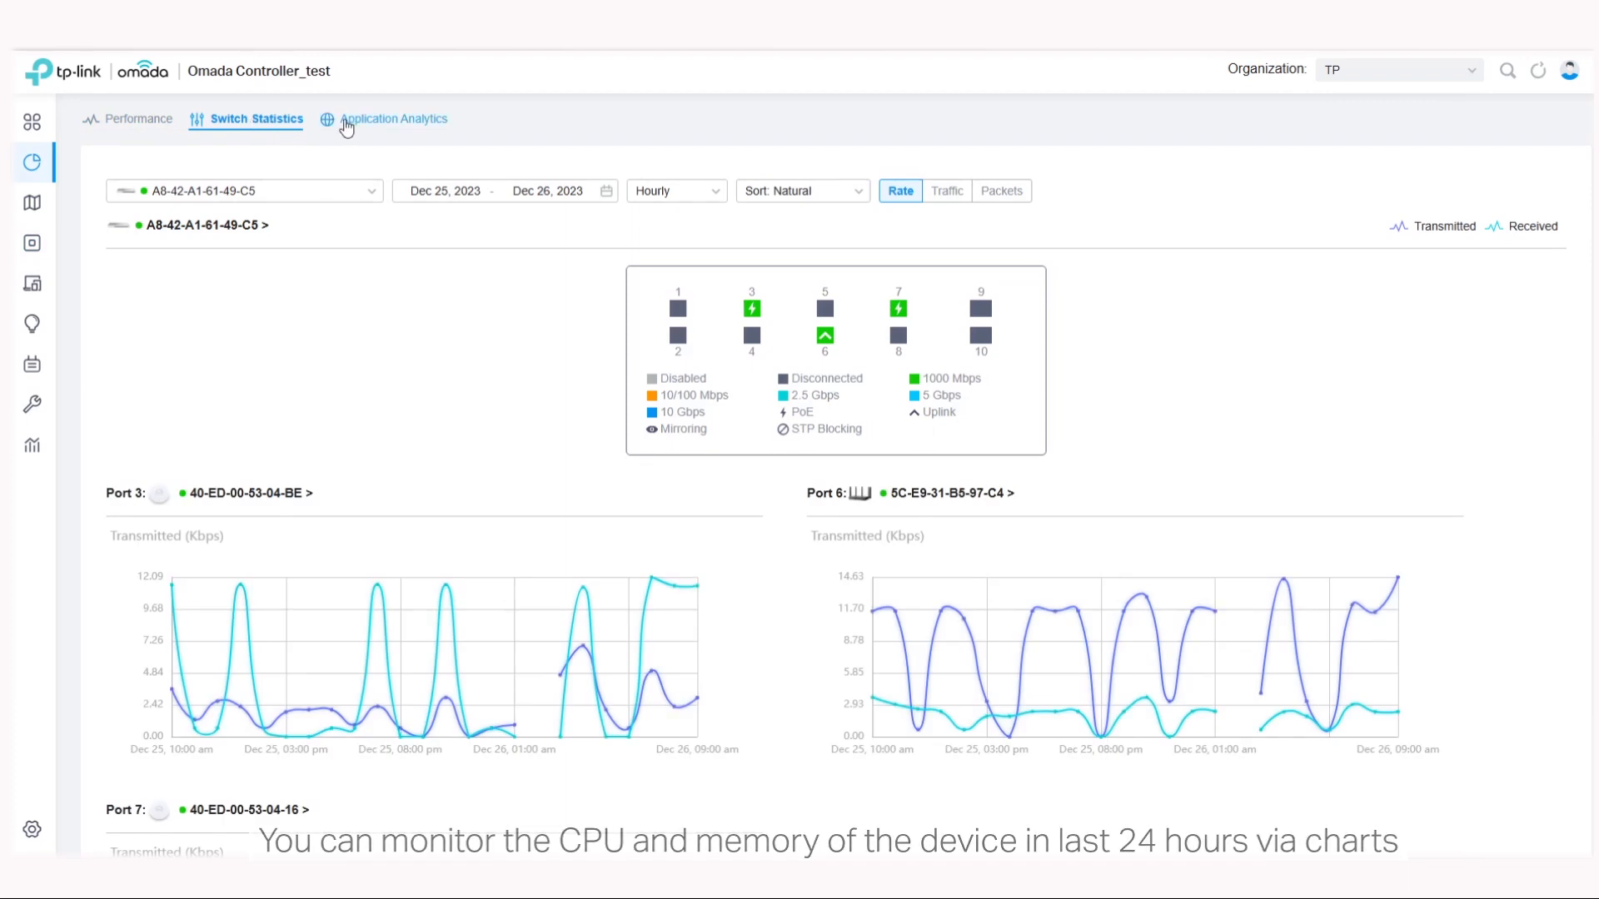
pyautogui.click(374, 125)
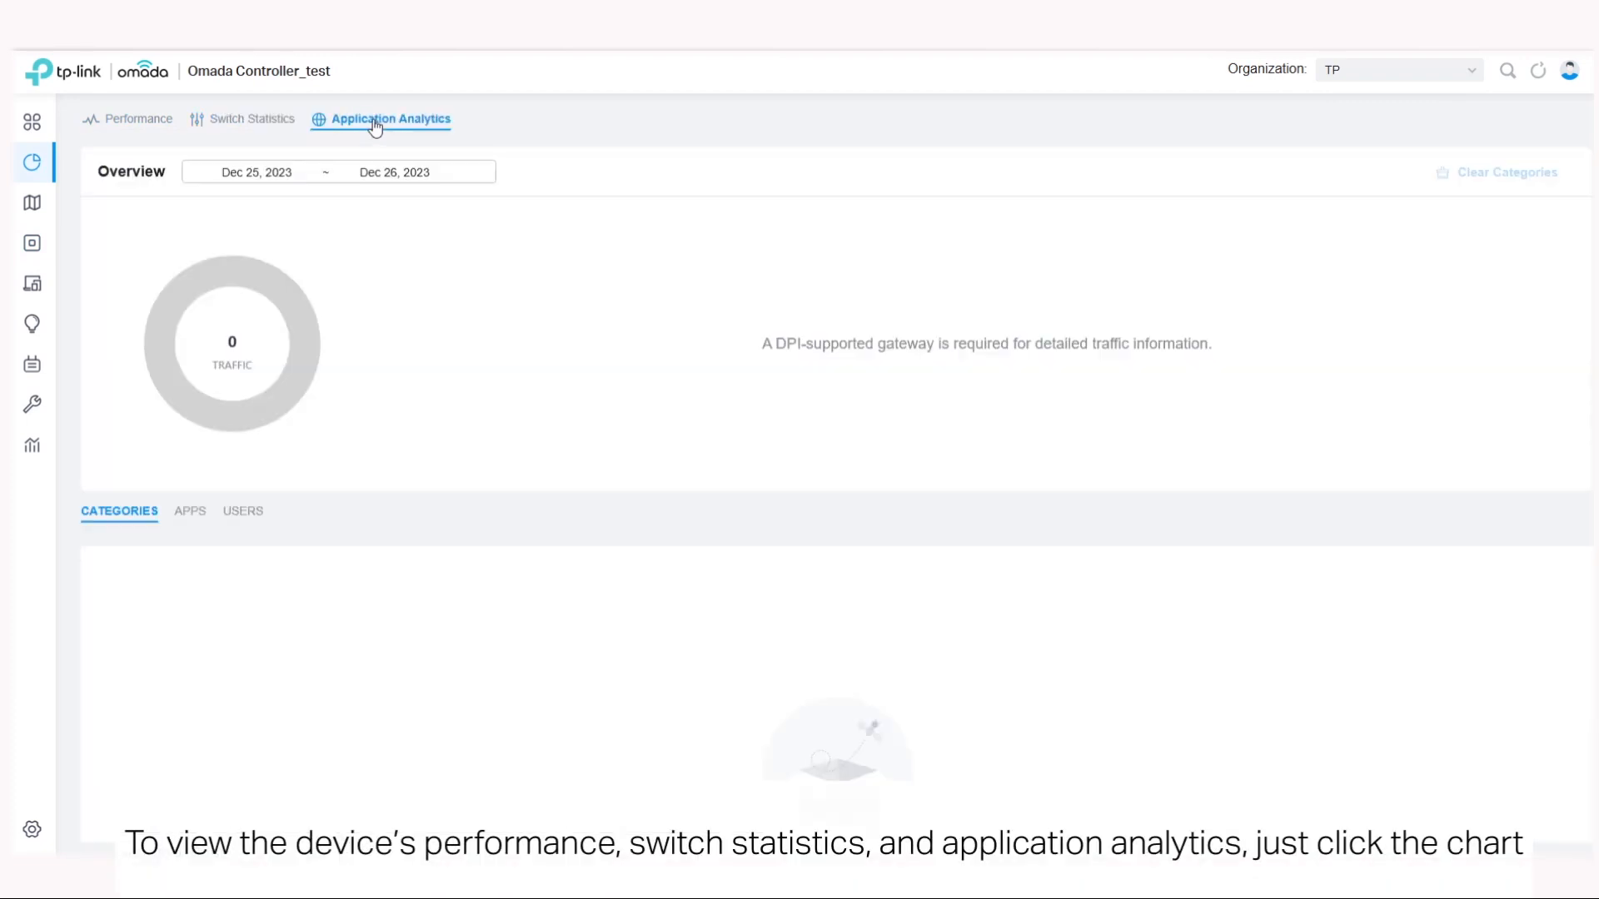
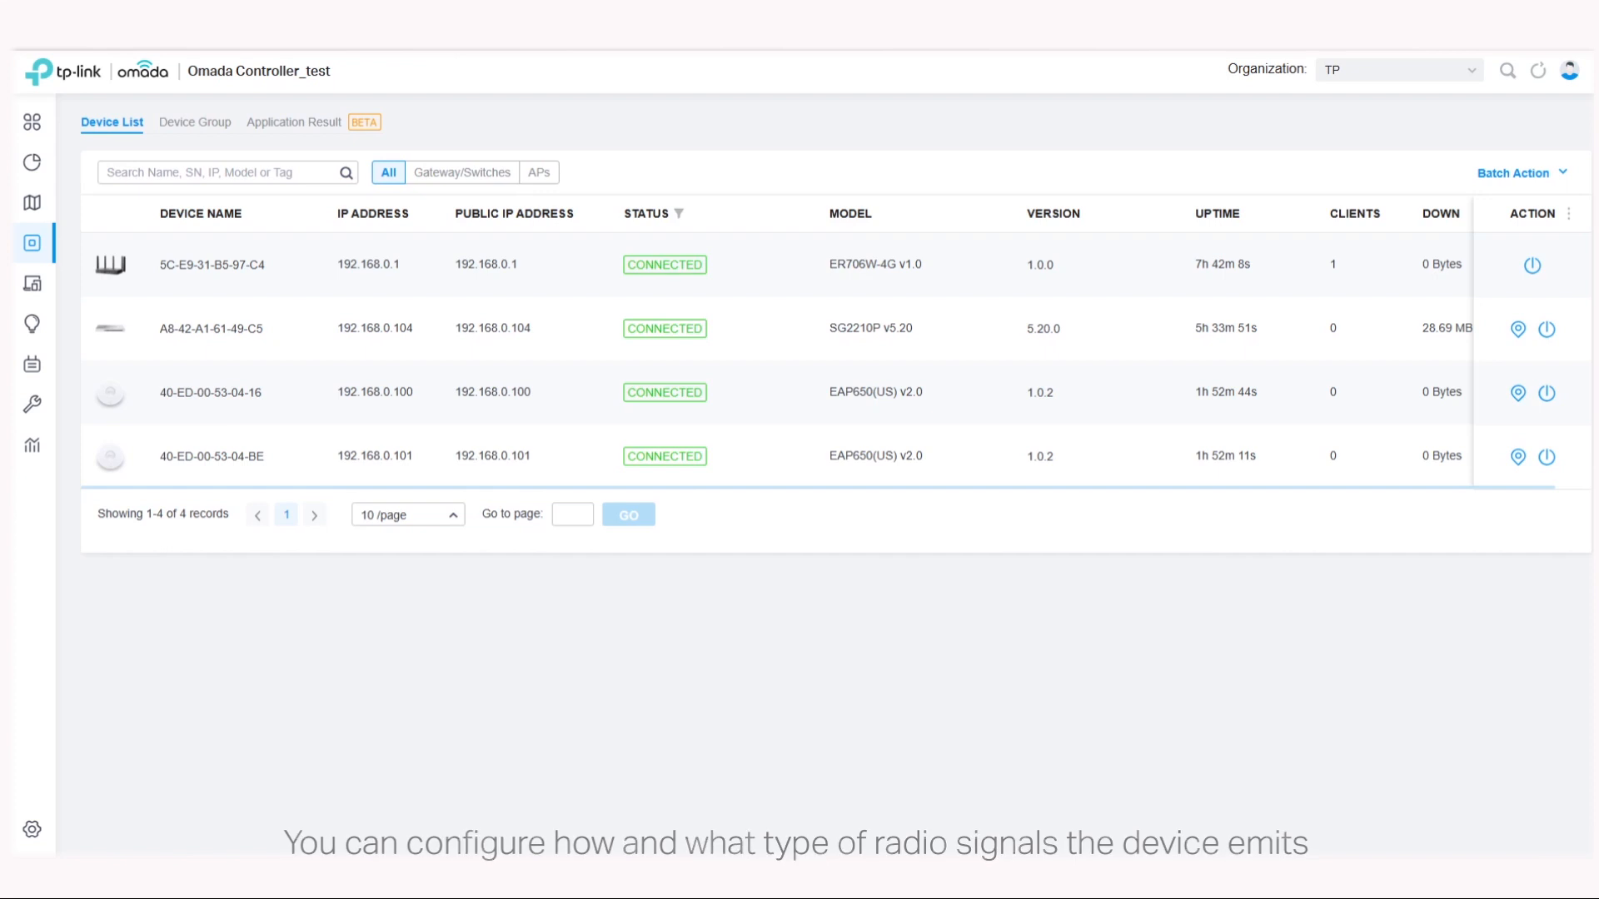
# - Open the ER706W-4G gateway's configuration from the device list and expand its Radios settings
pyautogui.click(480, 261)
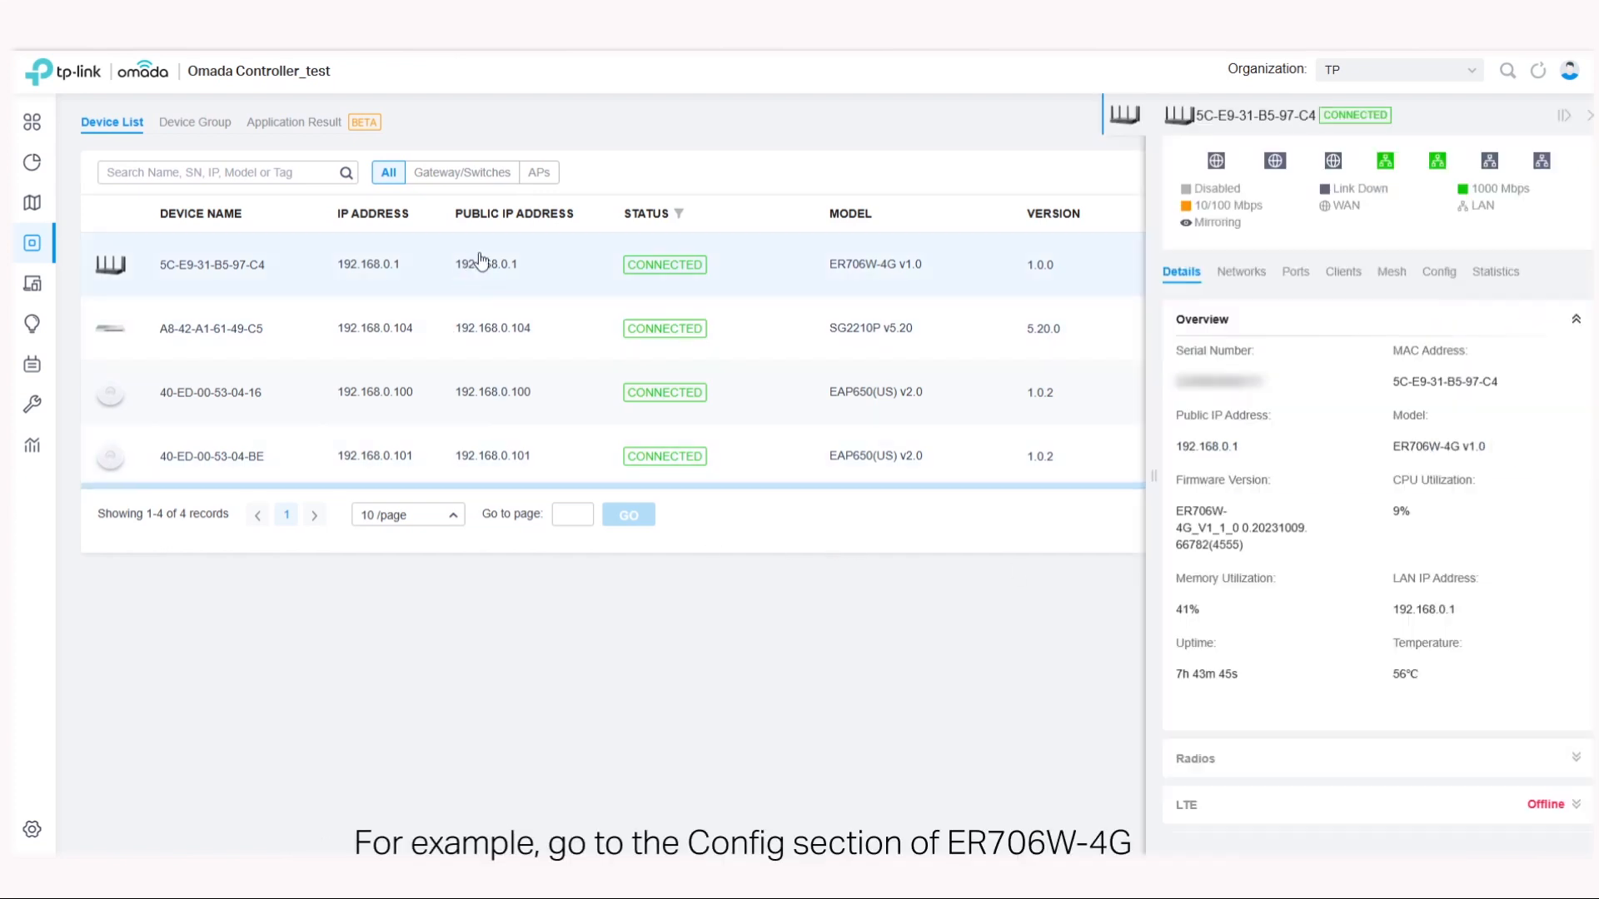
pyautogui.click(1451, 275)
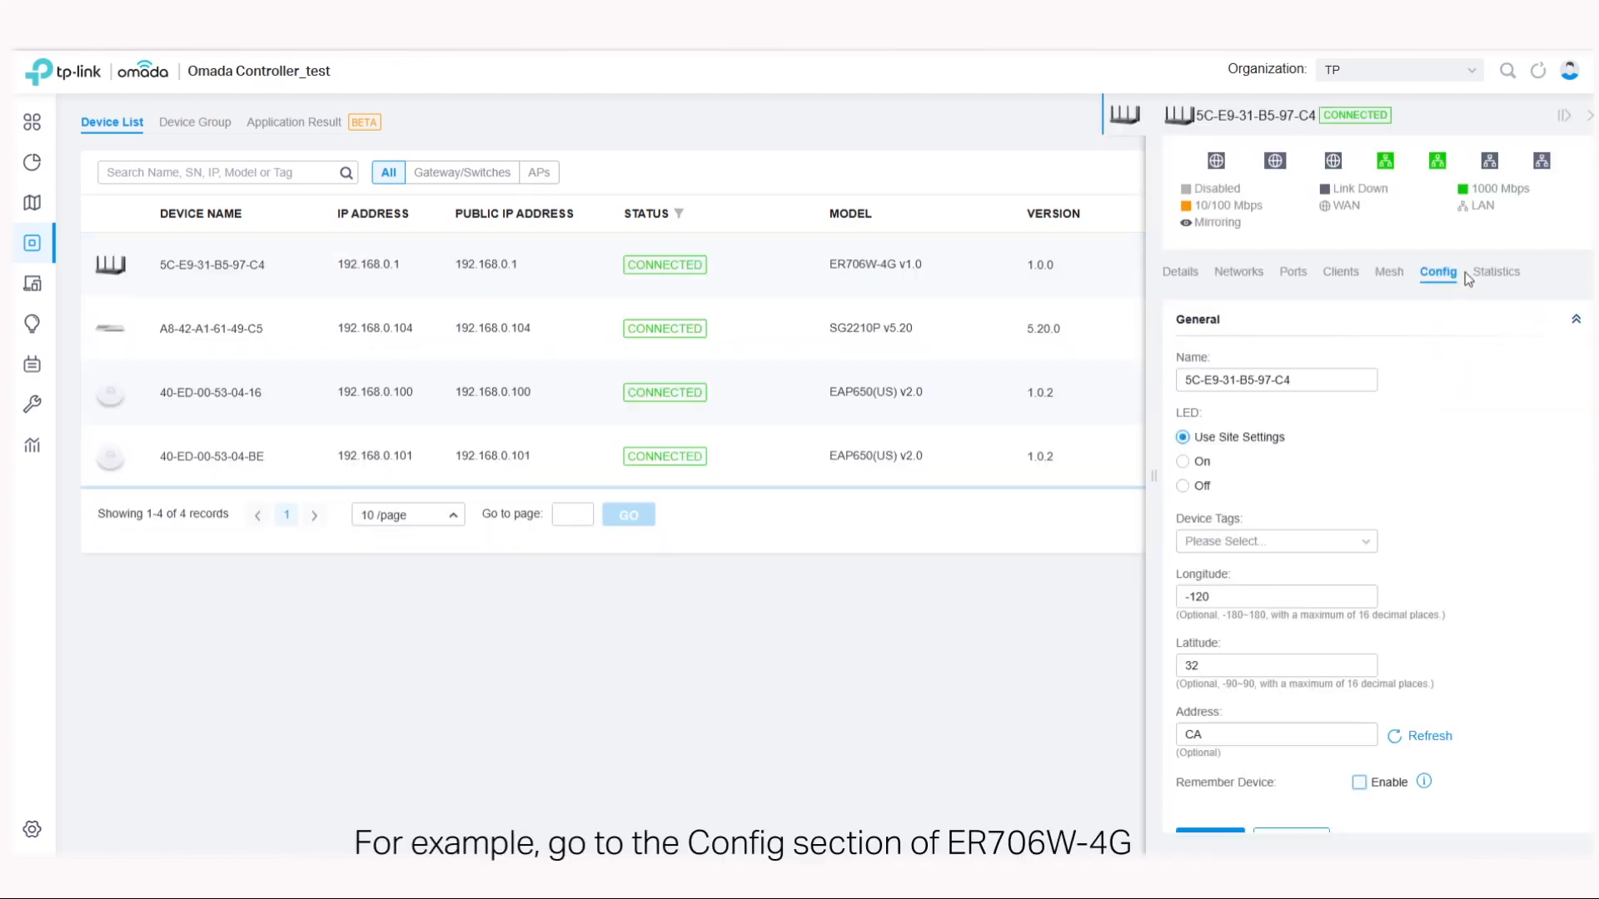
pyautogui.scroll(-3, 1447, 418)
pyautogui.scroll(-2, 1324, 795)
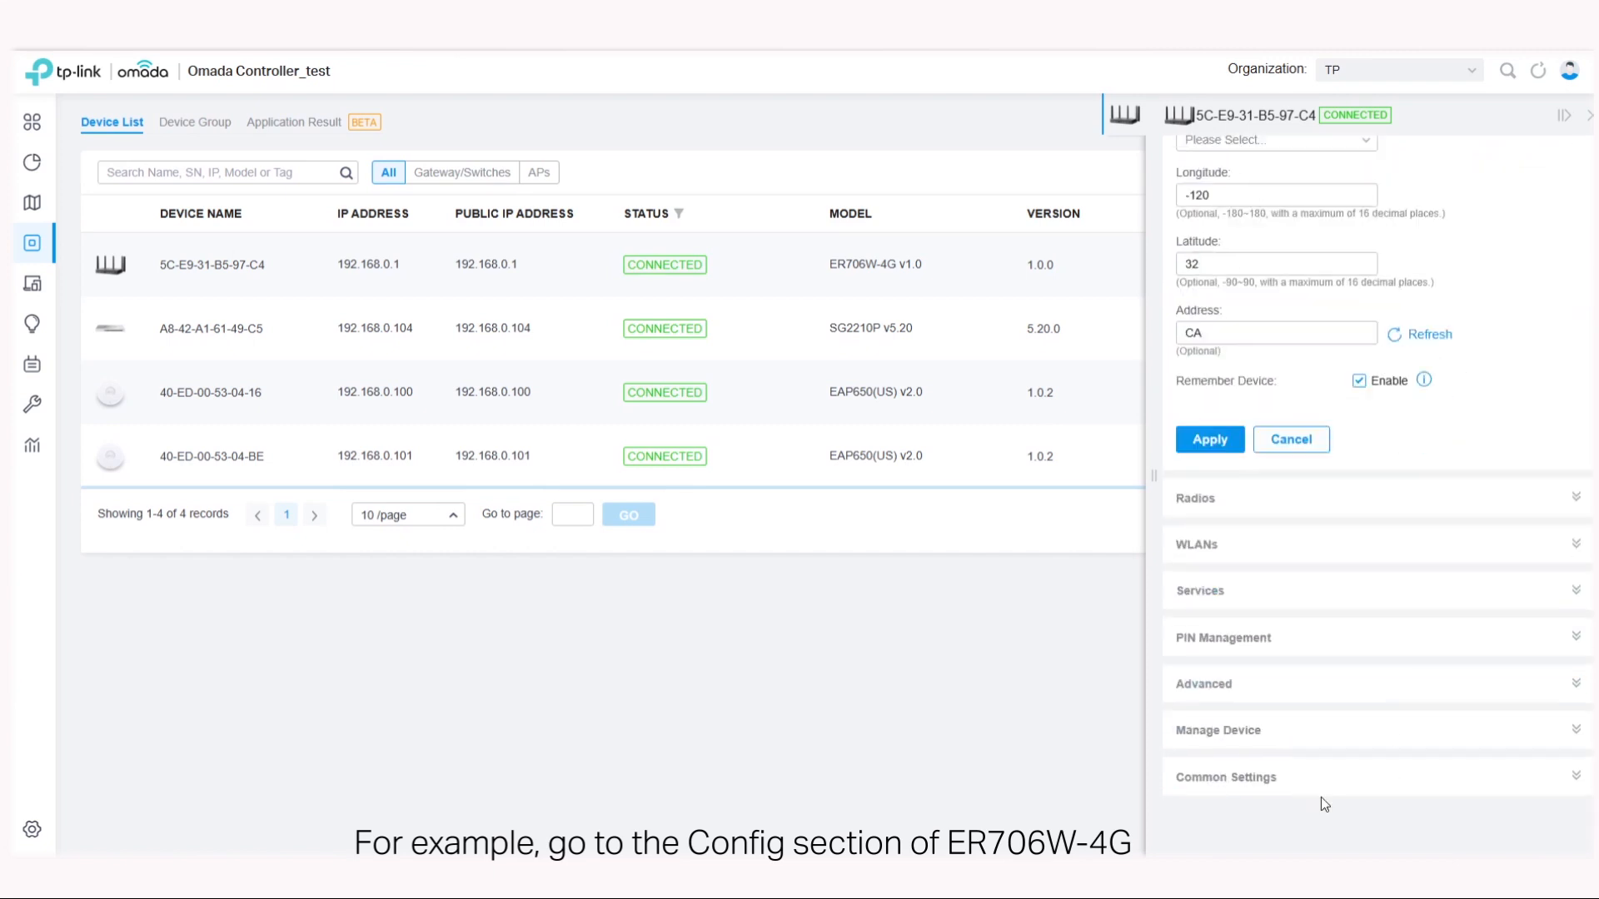
pyautogui.click(1265, 500)
pyautogui.scroll(-5, 1274, 466)
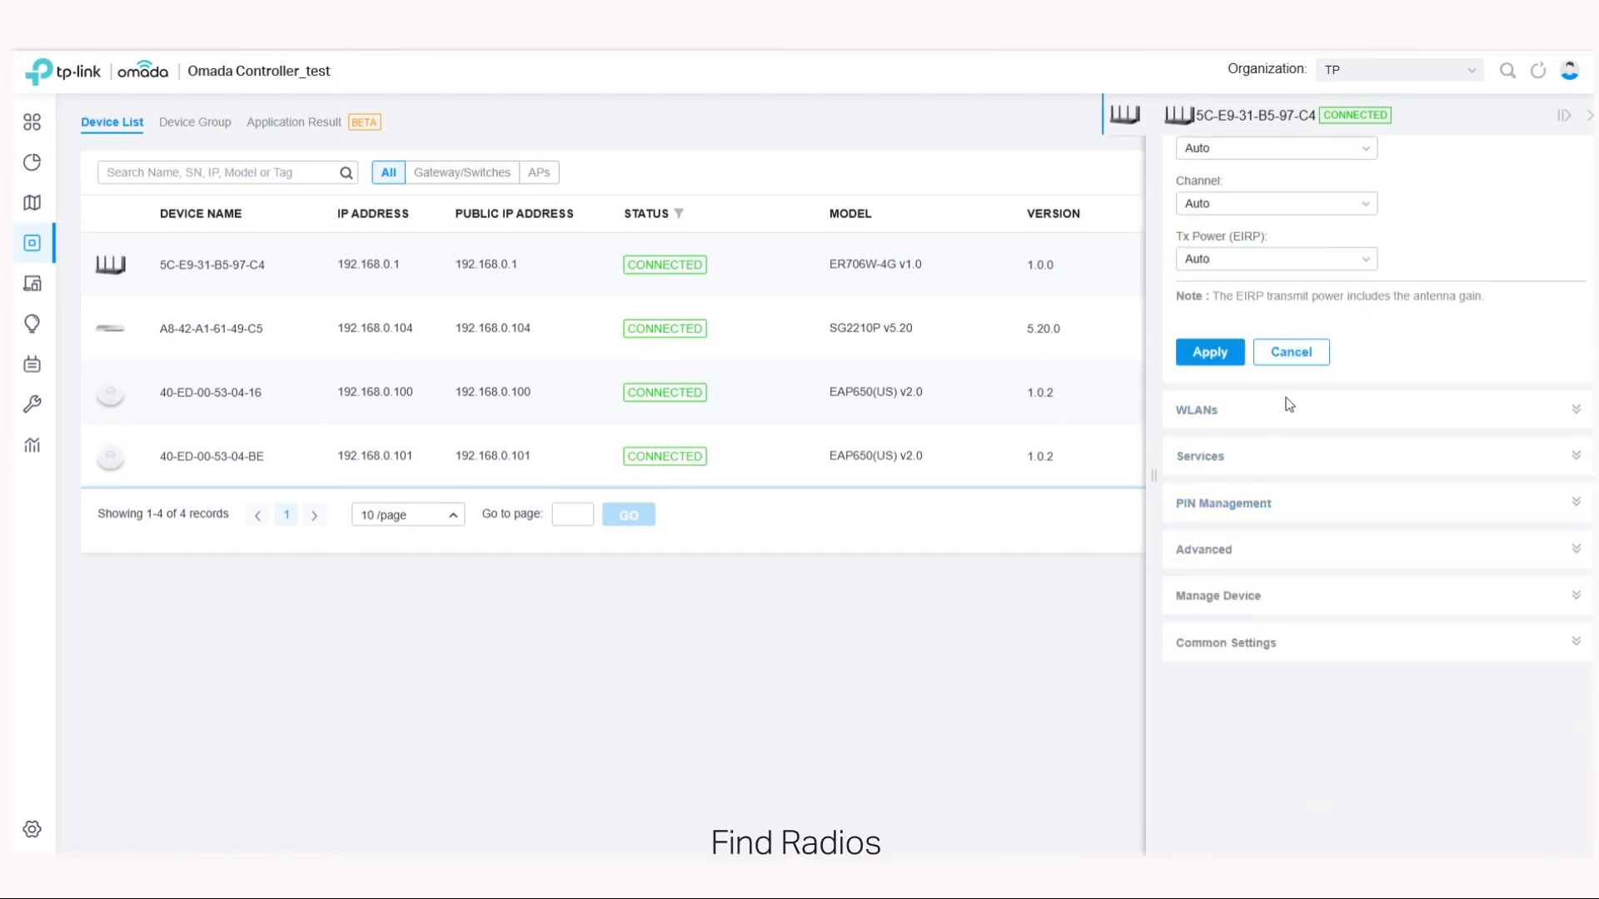
pyautogui.scroll(2, 1281, 265)
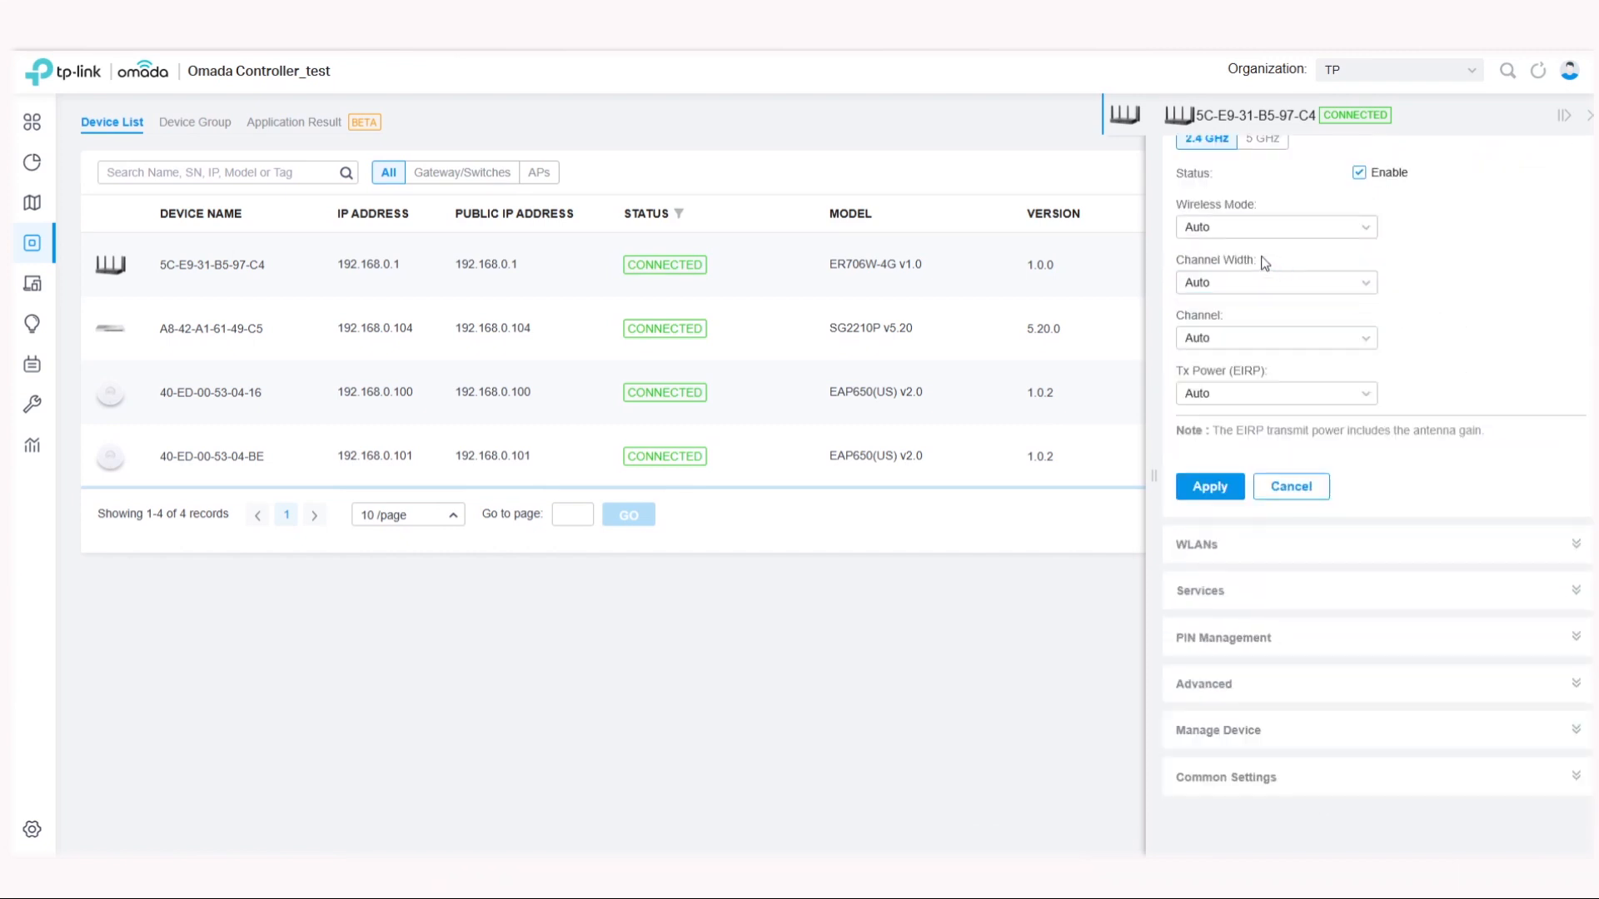
# - Set the gateway's 2.4 GHz radio to 802.11b/g/n/ax mixed mode with 40 MHz channel width, check the channel options, and apply the settings
pyautogui.click(1289, 231)
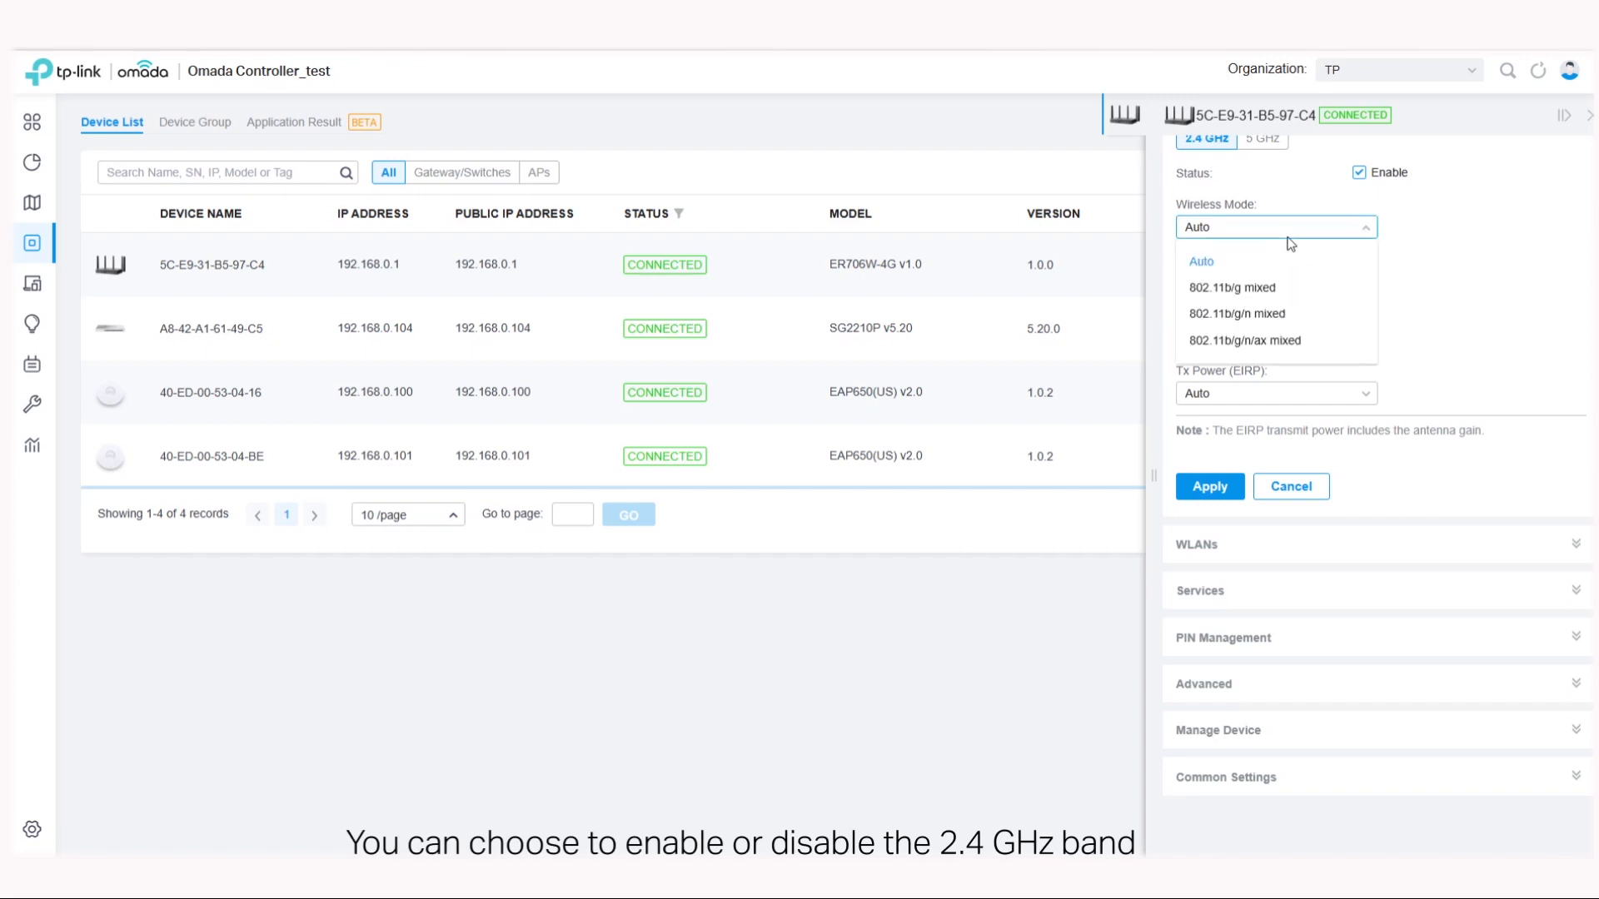
pyautogui.click(1244, 340)
pyautogui.click(1242, 283)
pyautogui.click(1233, 370)
pyautogui.click(1226, 347)
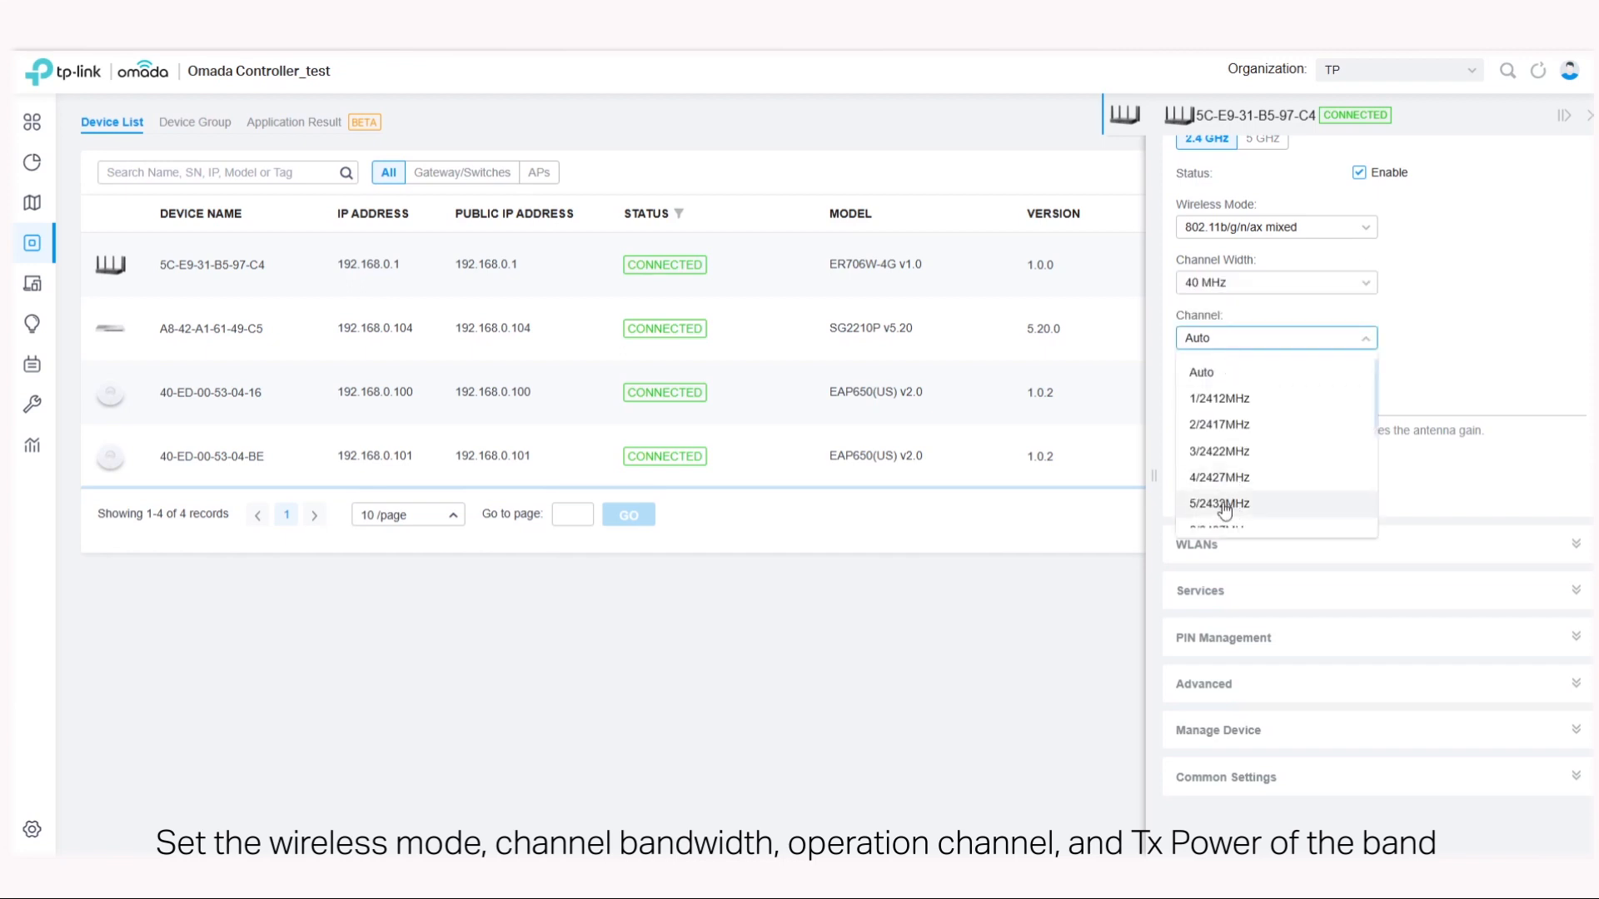
pyautogui.click(1449, 309)
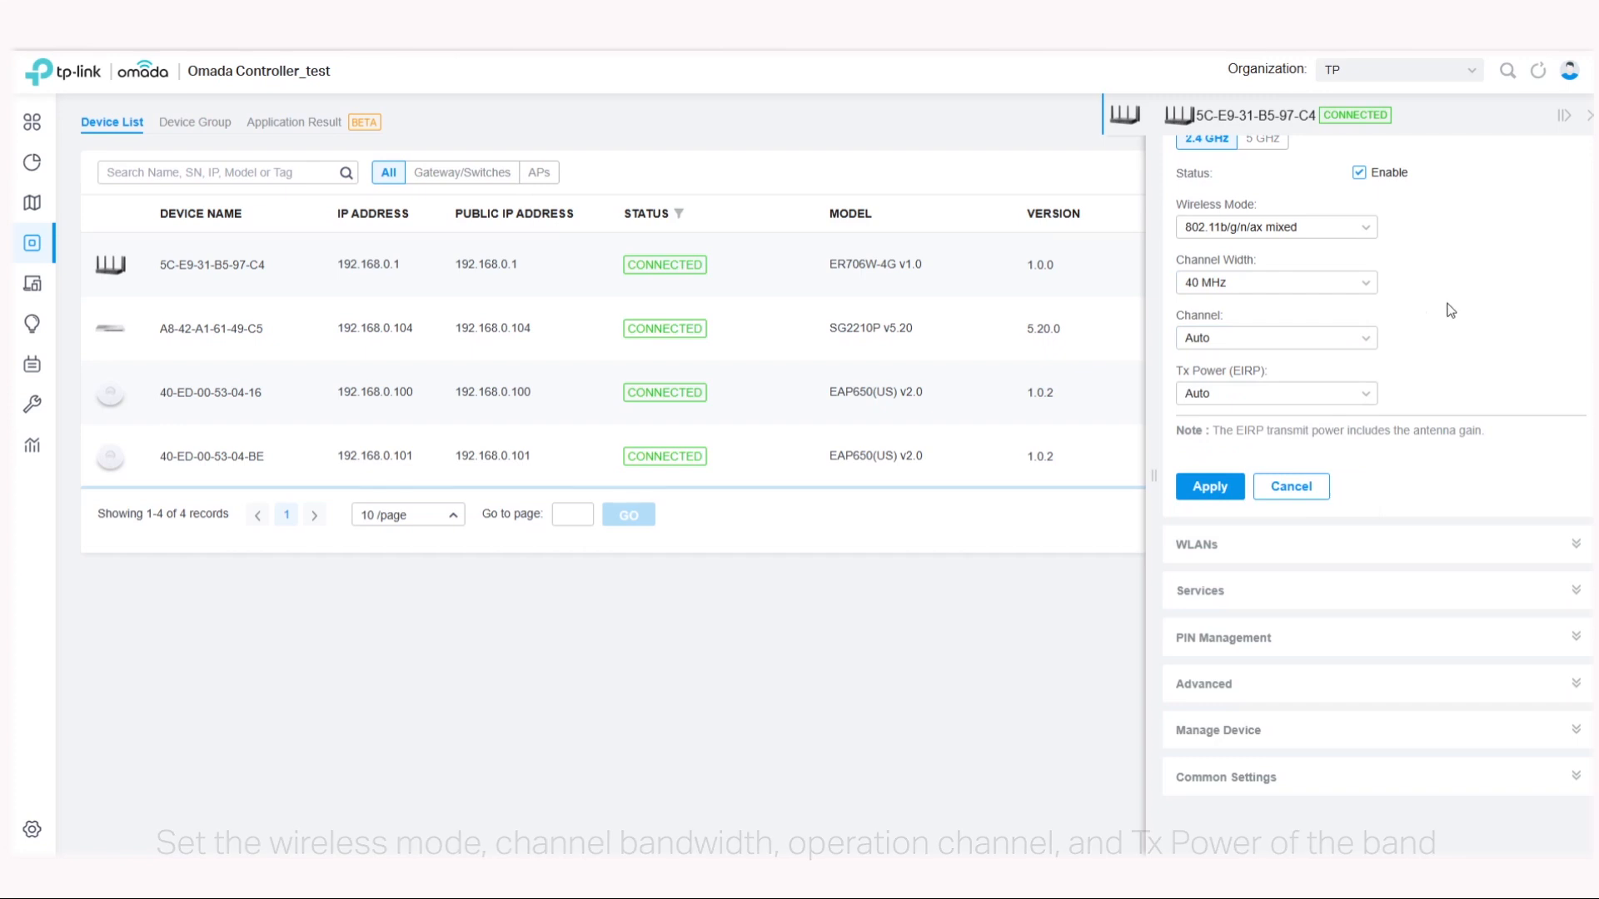
pyautogui.click(1212, 488)
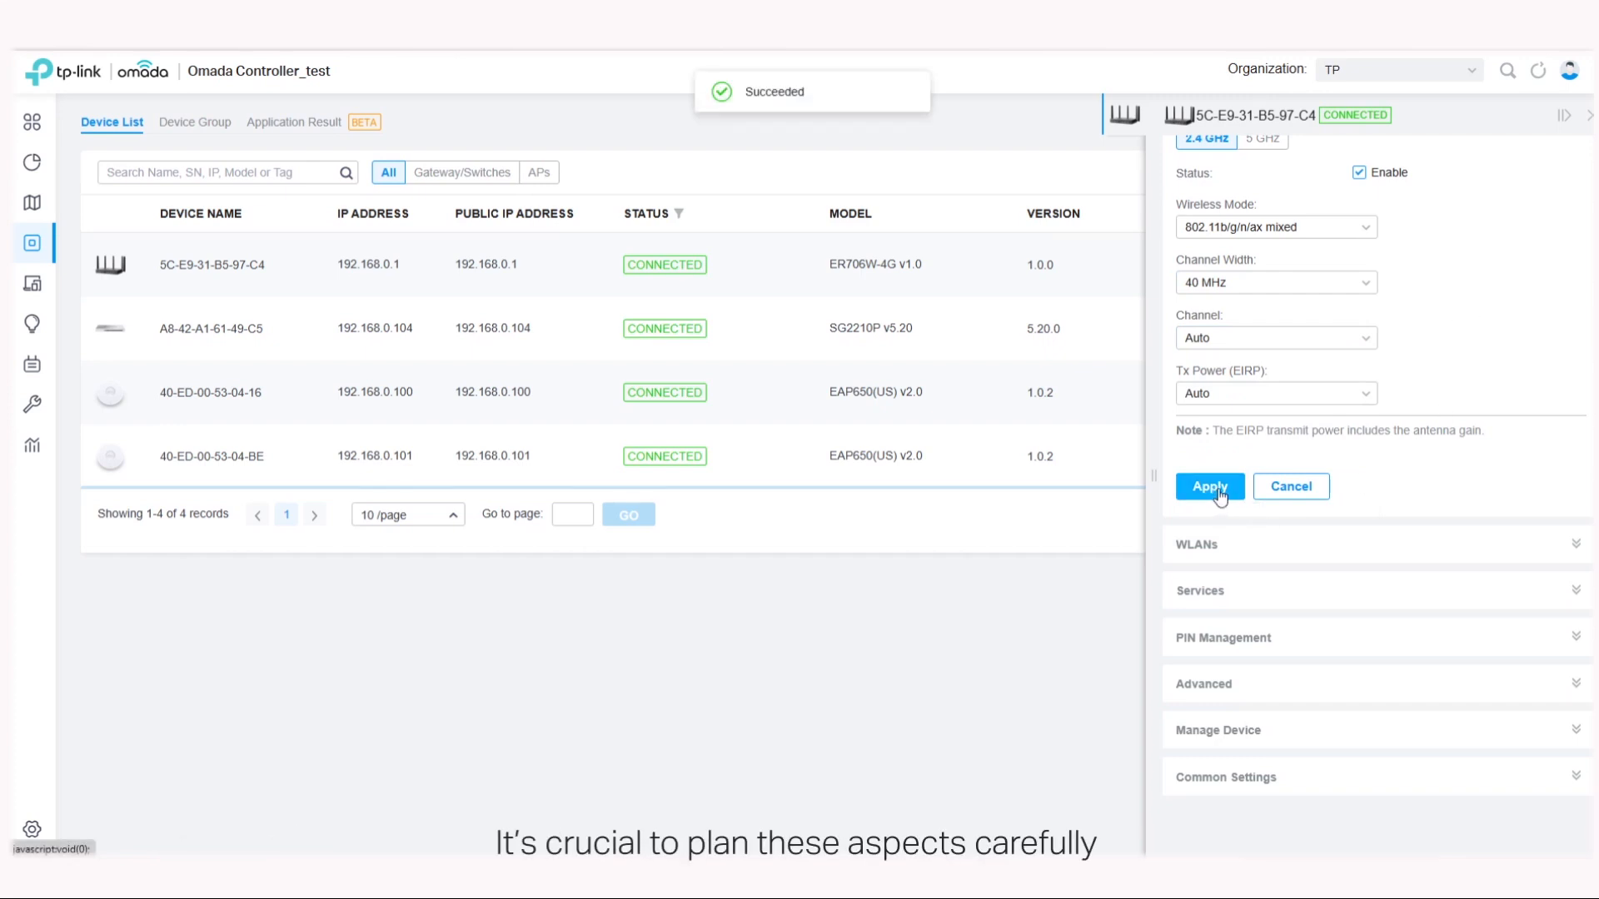
# - Close the gateway's properties and open the AI WLAN Optimization page in the site's wireless network settings
pyautogui.click(1588, 122)
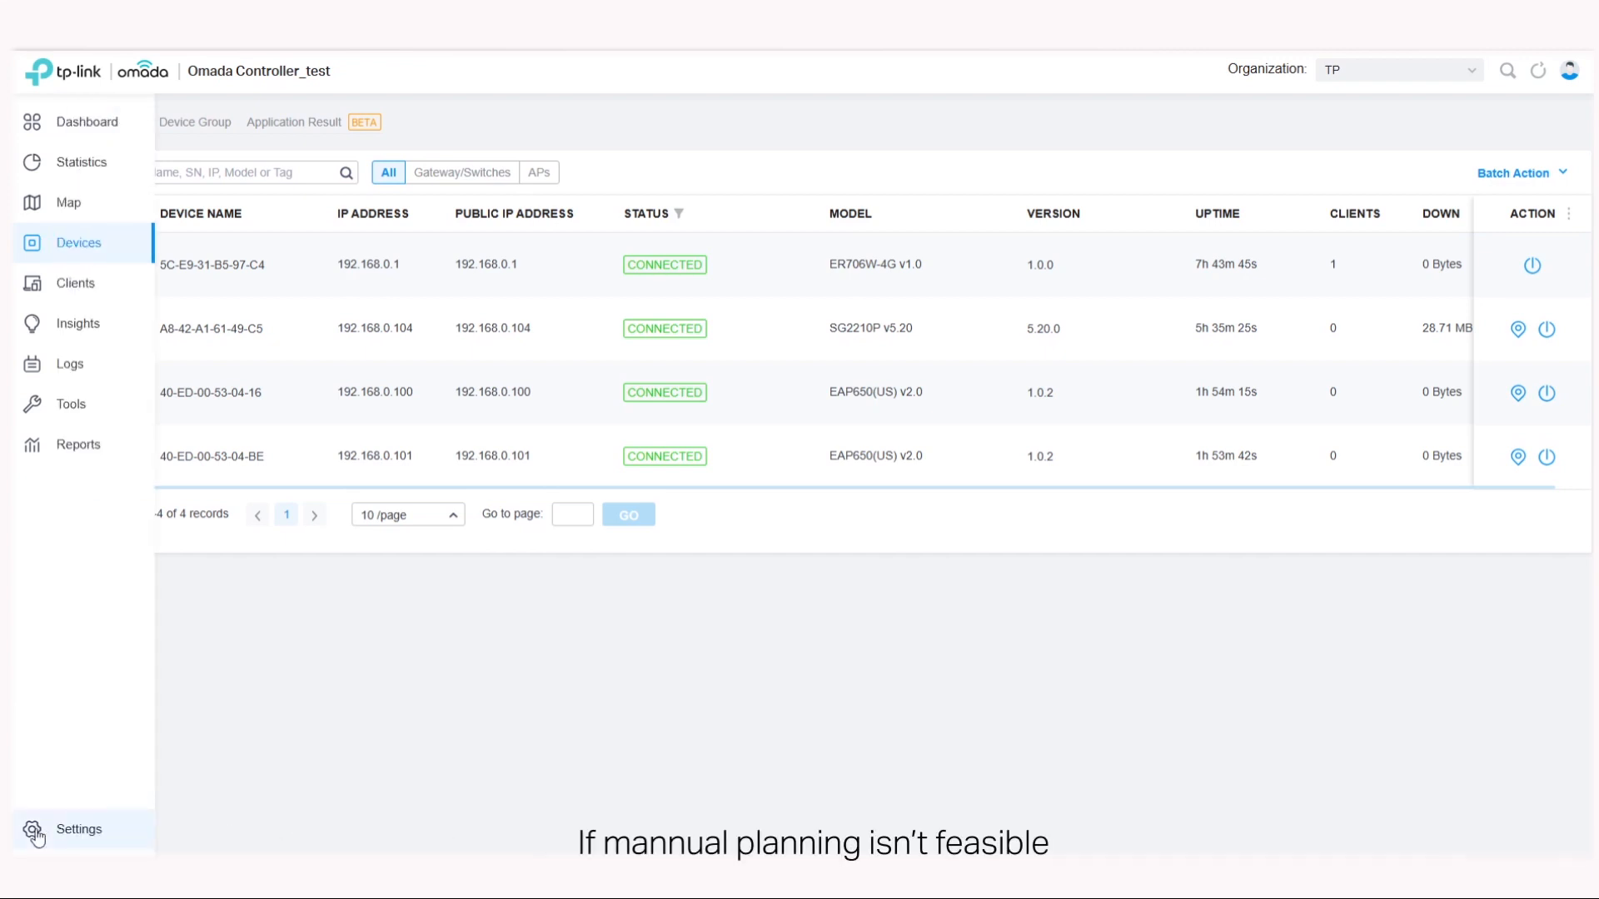
pyautogui.click(61, 835)
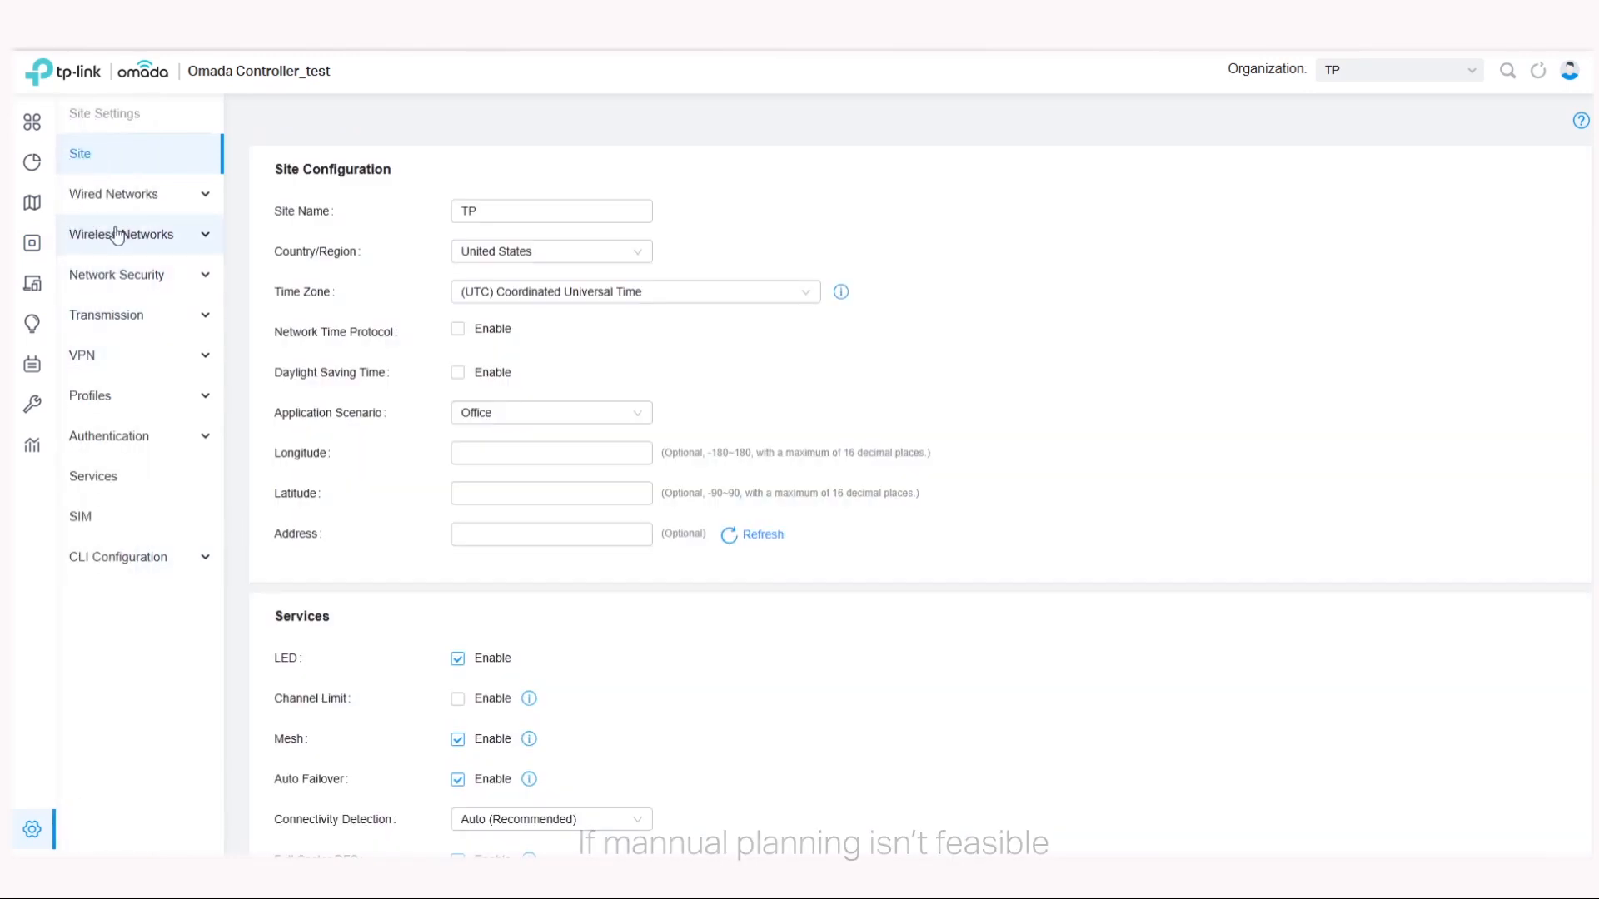
pyautogui.click(112, 237)
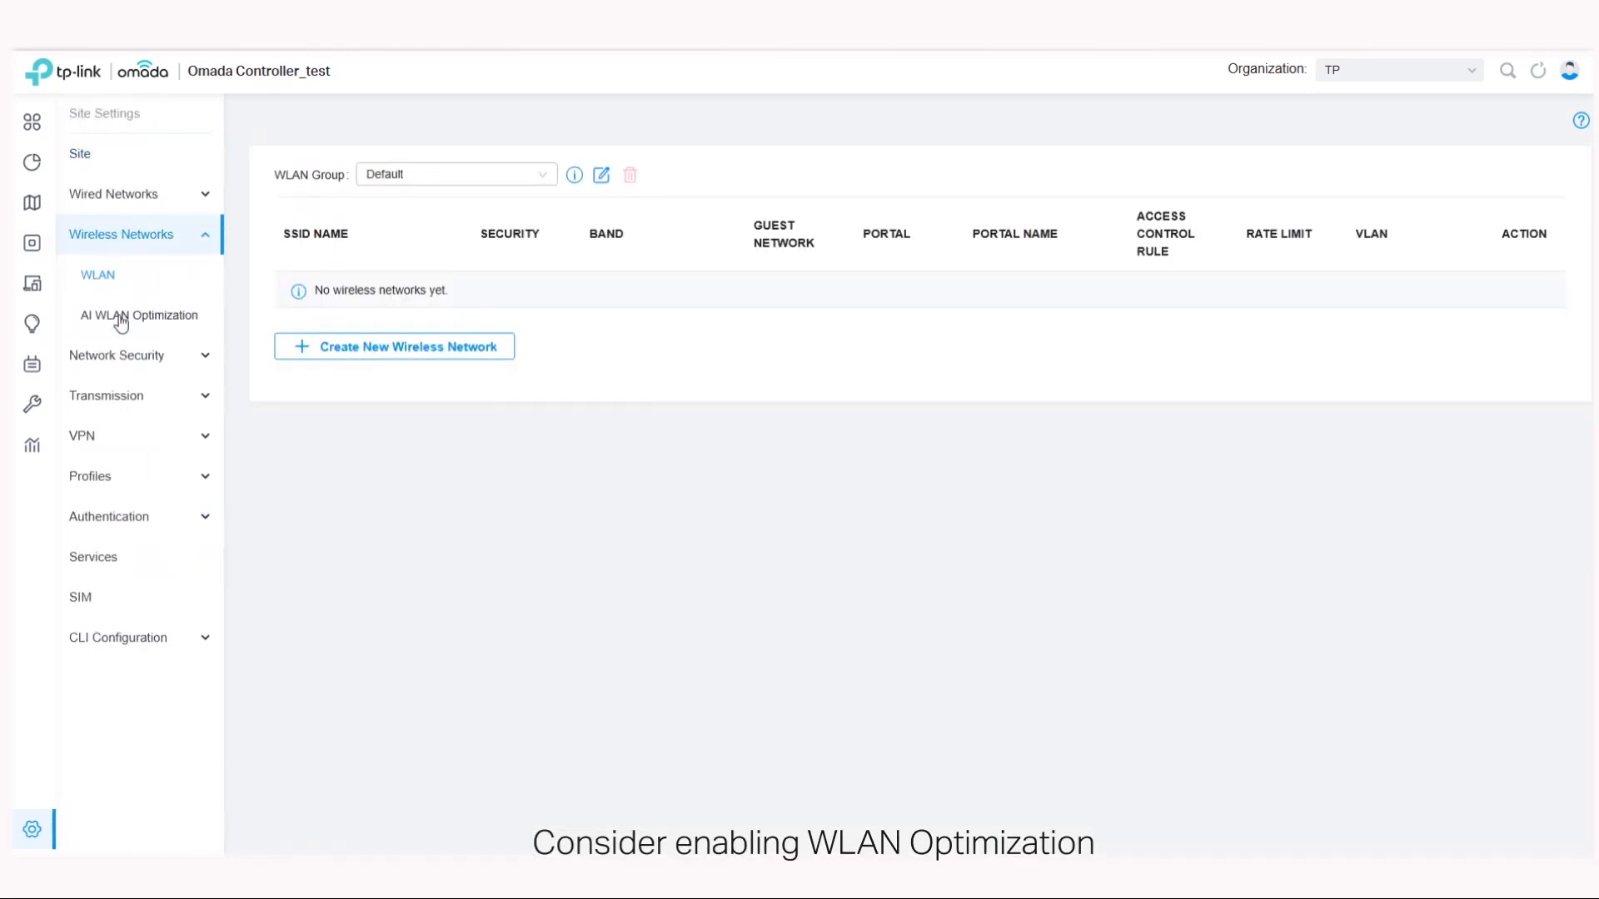
pyautogui.click(117, 315)
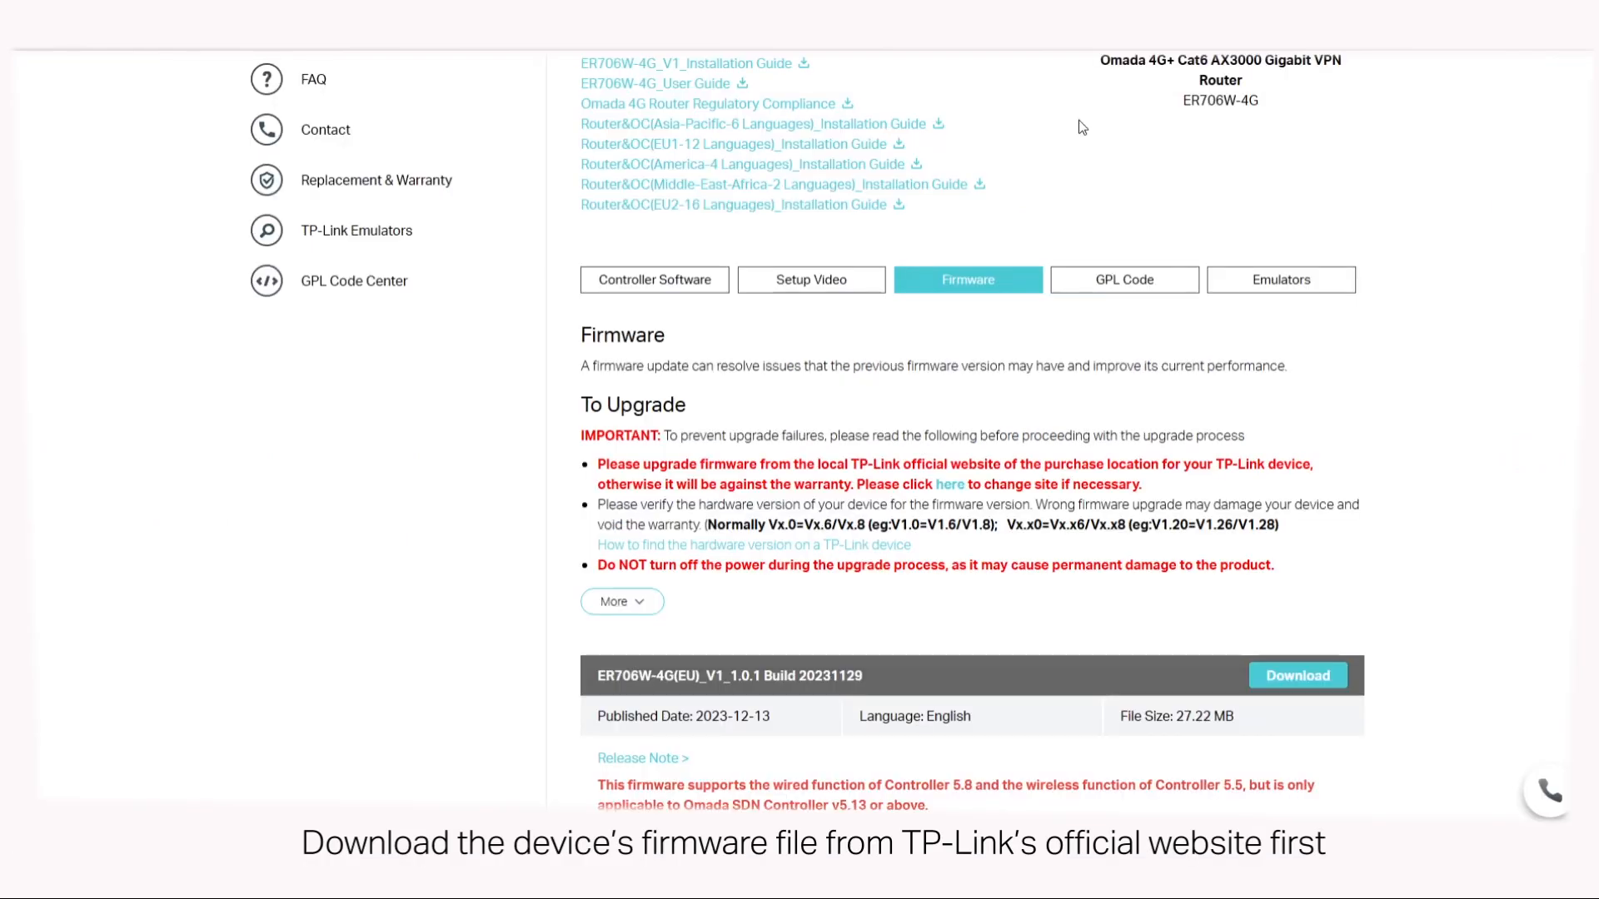
# - Download the ER706W-4G(EU)_V1_1.0.1 Build 20231129 firmware from the TP-Link website, proceeding past the regional notice
pyautogui.click(1297, 677)
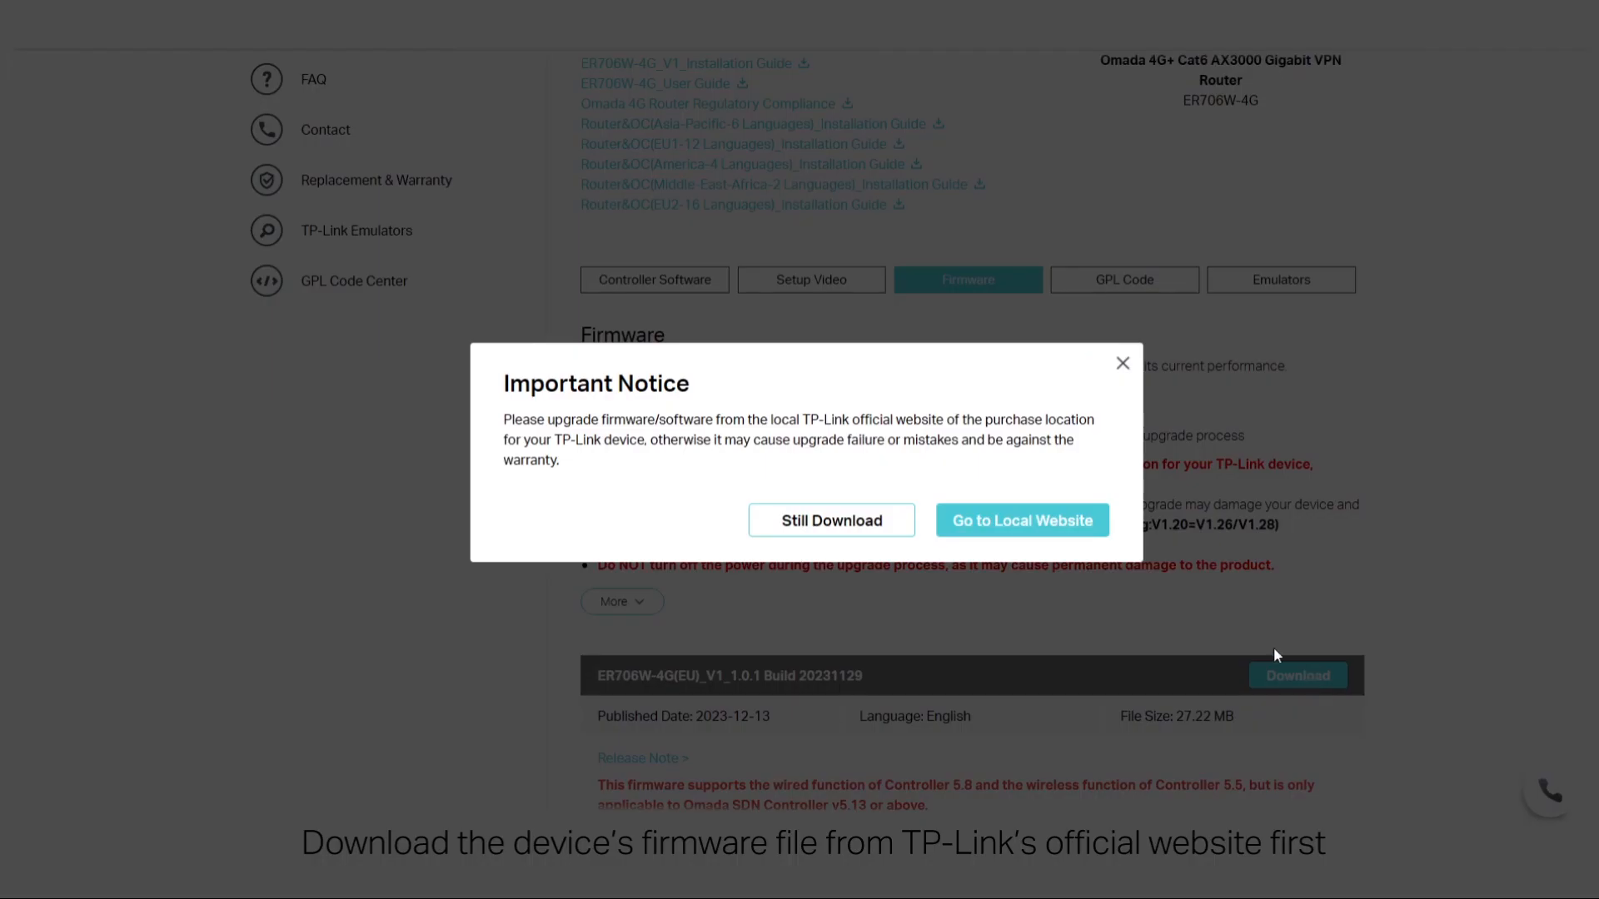
pyautogui.click(847, 527)
pyautogui.click(1396, 92)
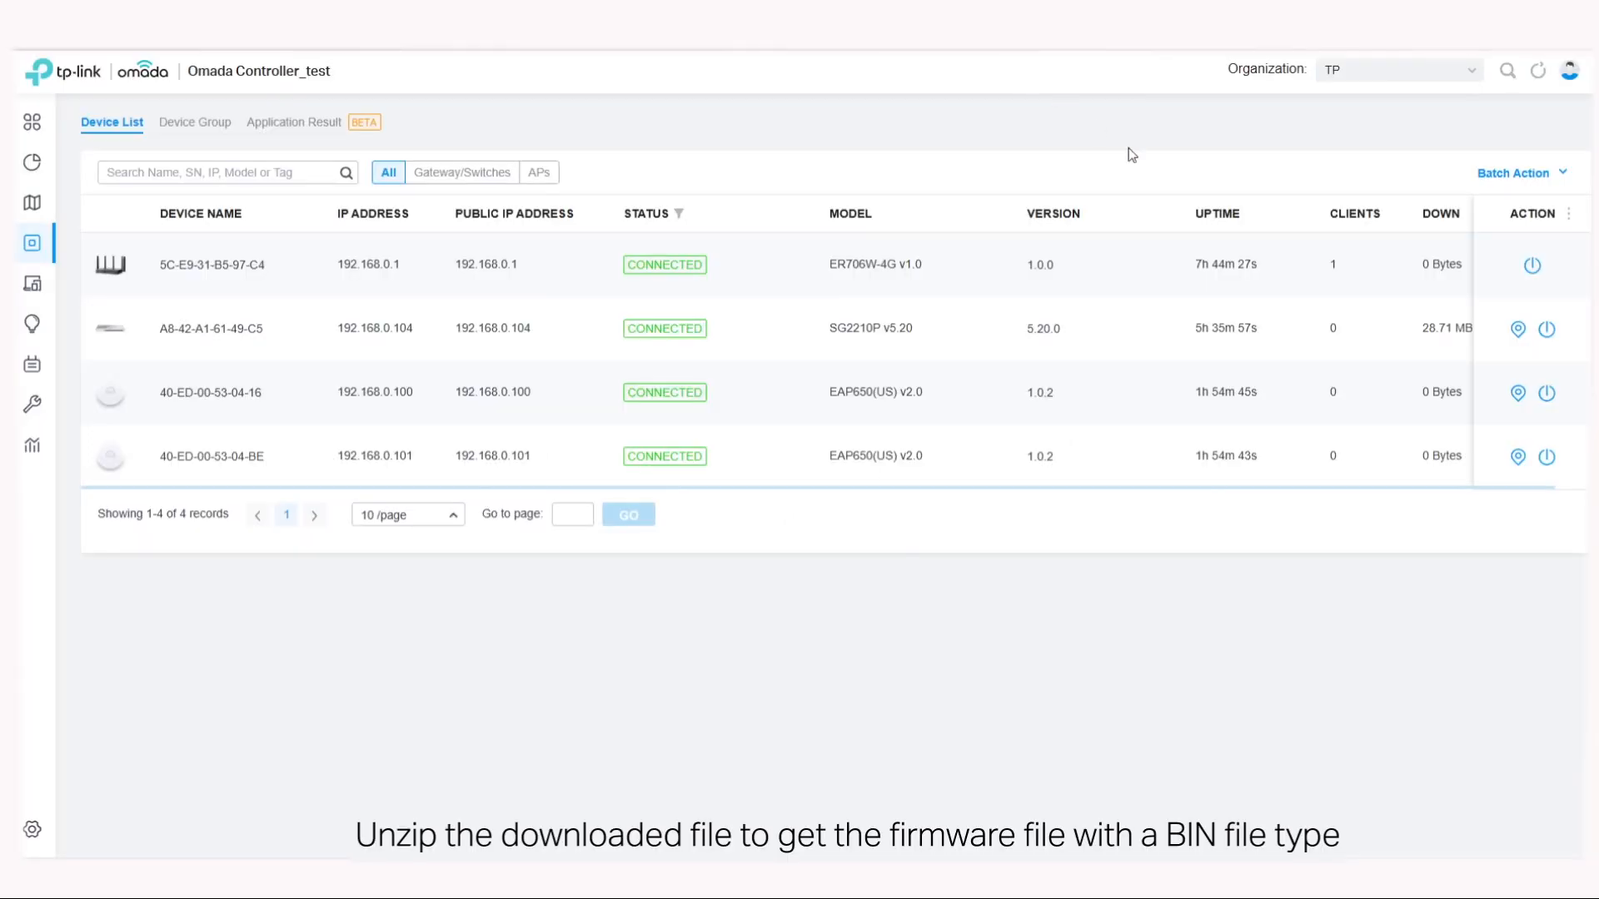
# - In the ER706W-4G gateway's Manage Device configuration, load the ER706W-4Gv1 1.0.1 BIN firmware file for a custom upgrade
pyautogui.click(633, 265)
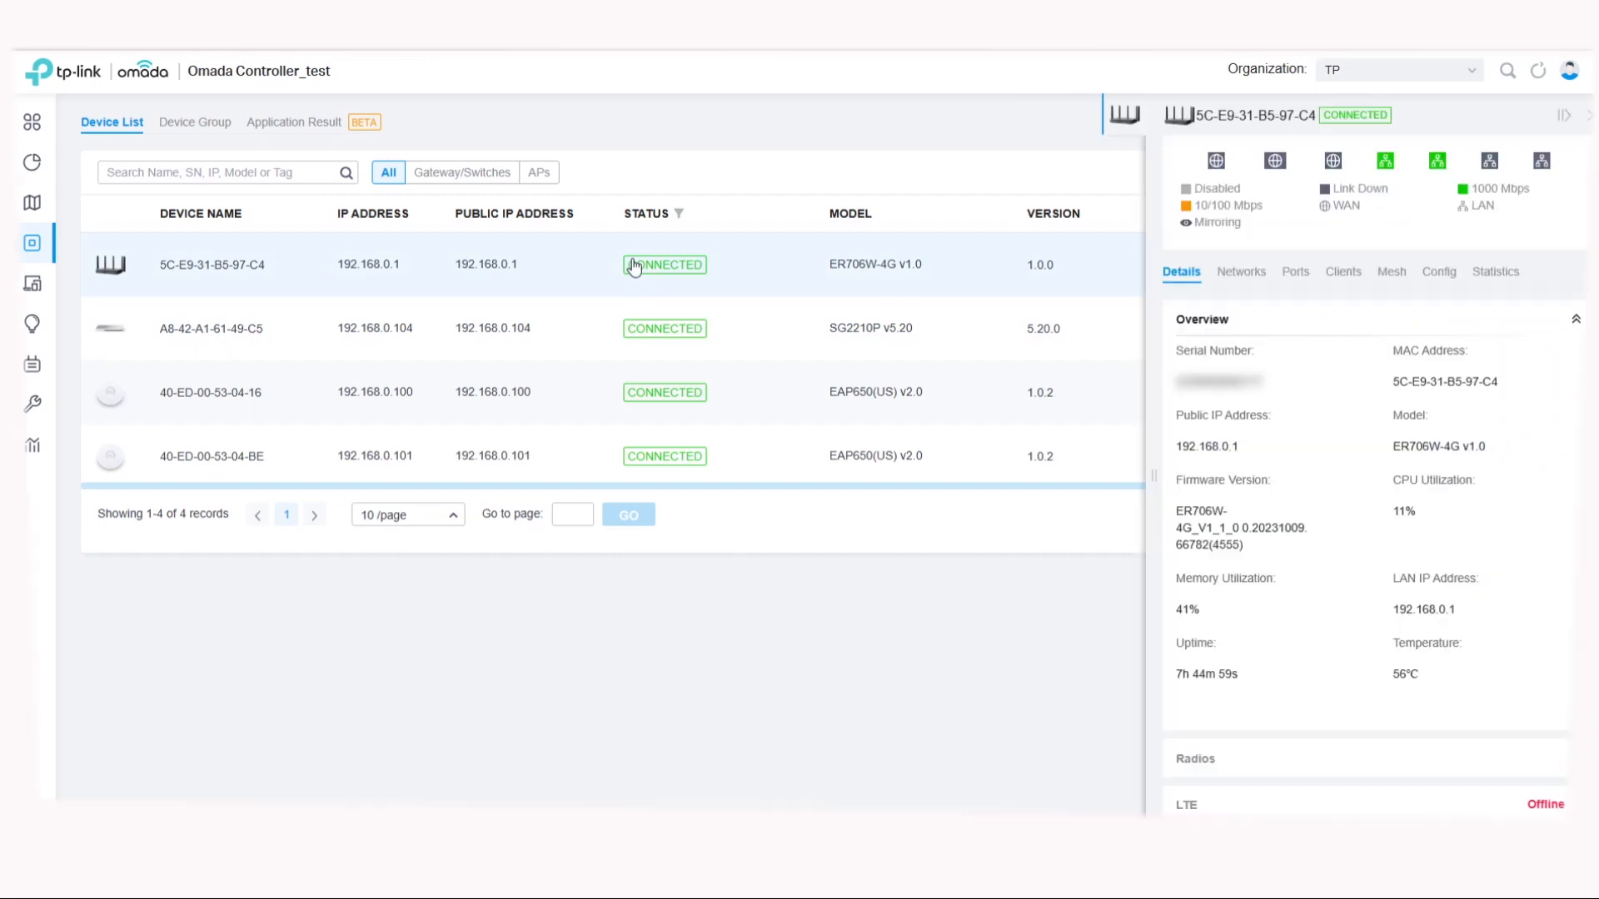
pyautogui.click(1438, 273)
pyautogui.scroll(-5, 1401, 503)
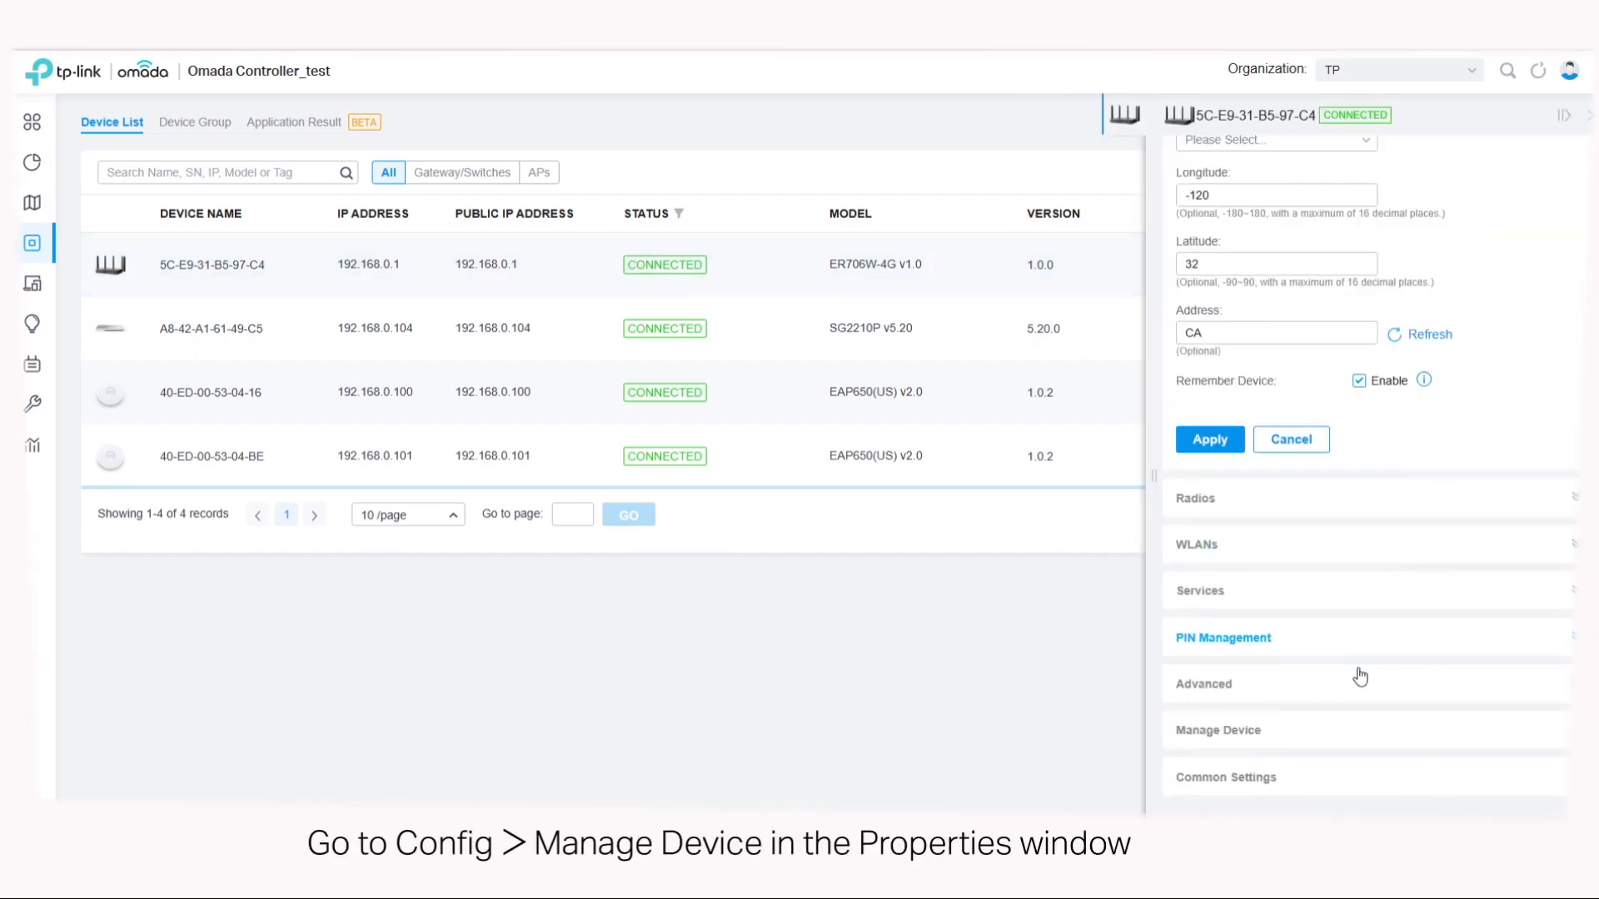
pyautogui.click(1239, 730)
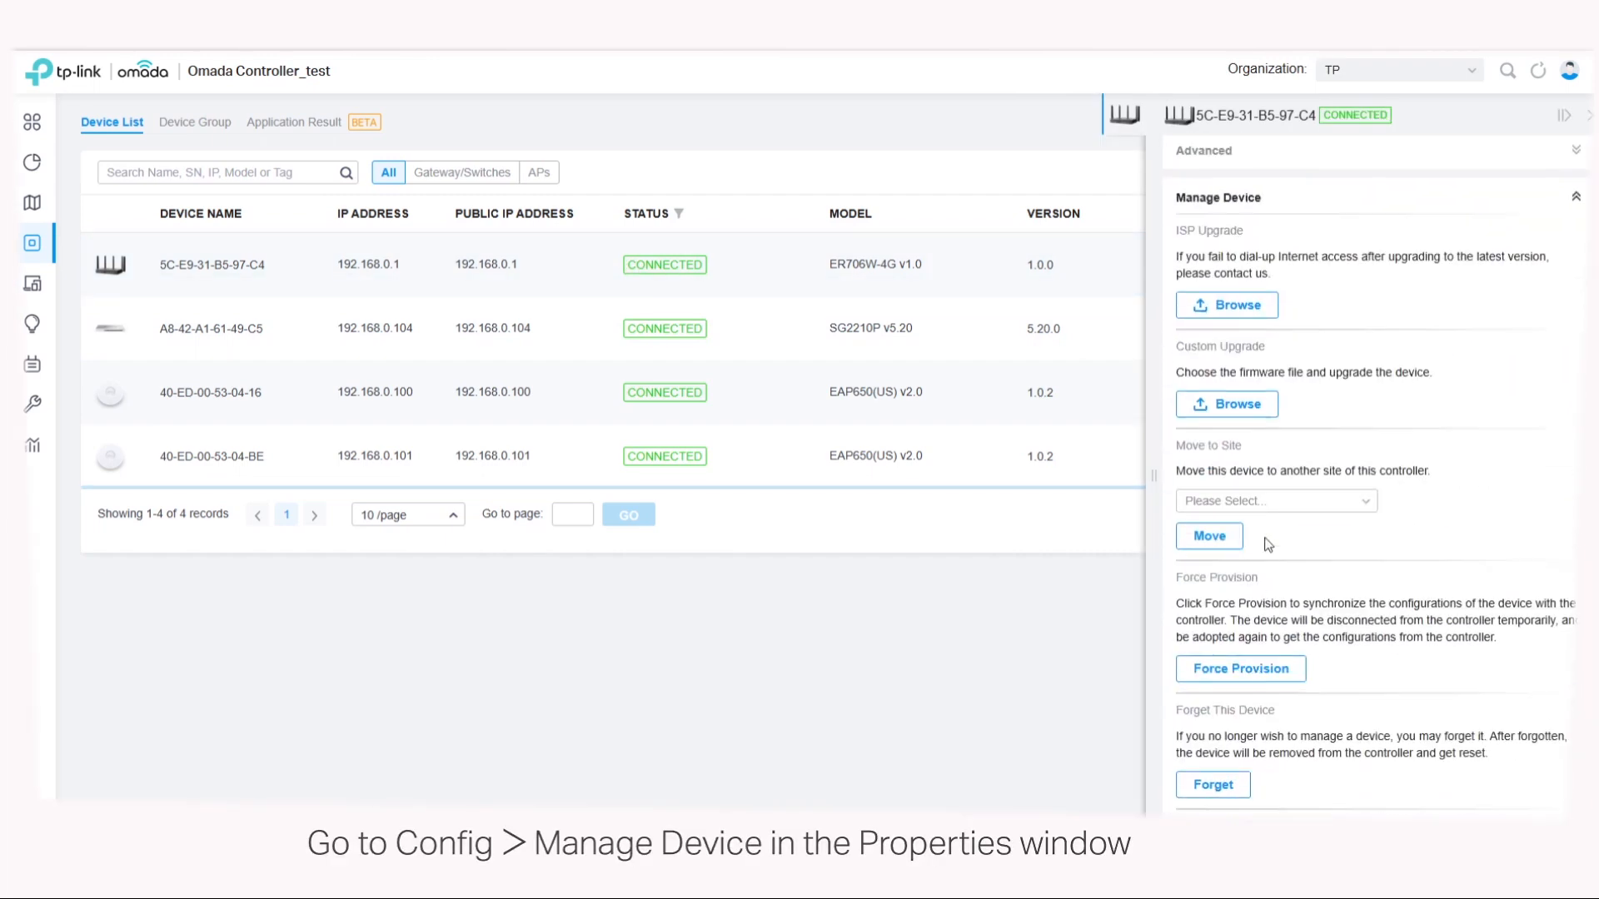
pyautogui.click(1236, 405)
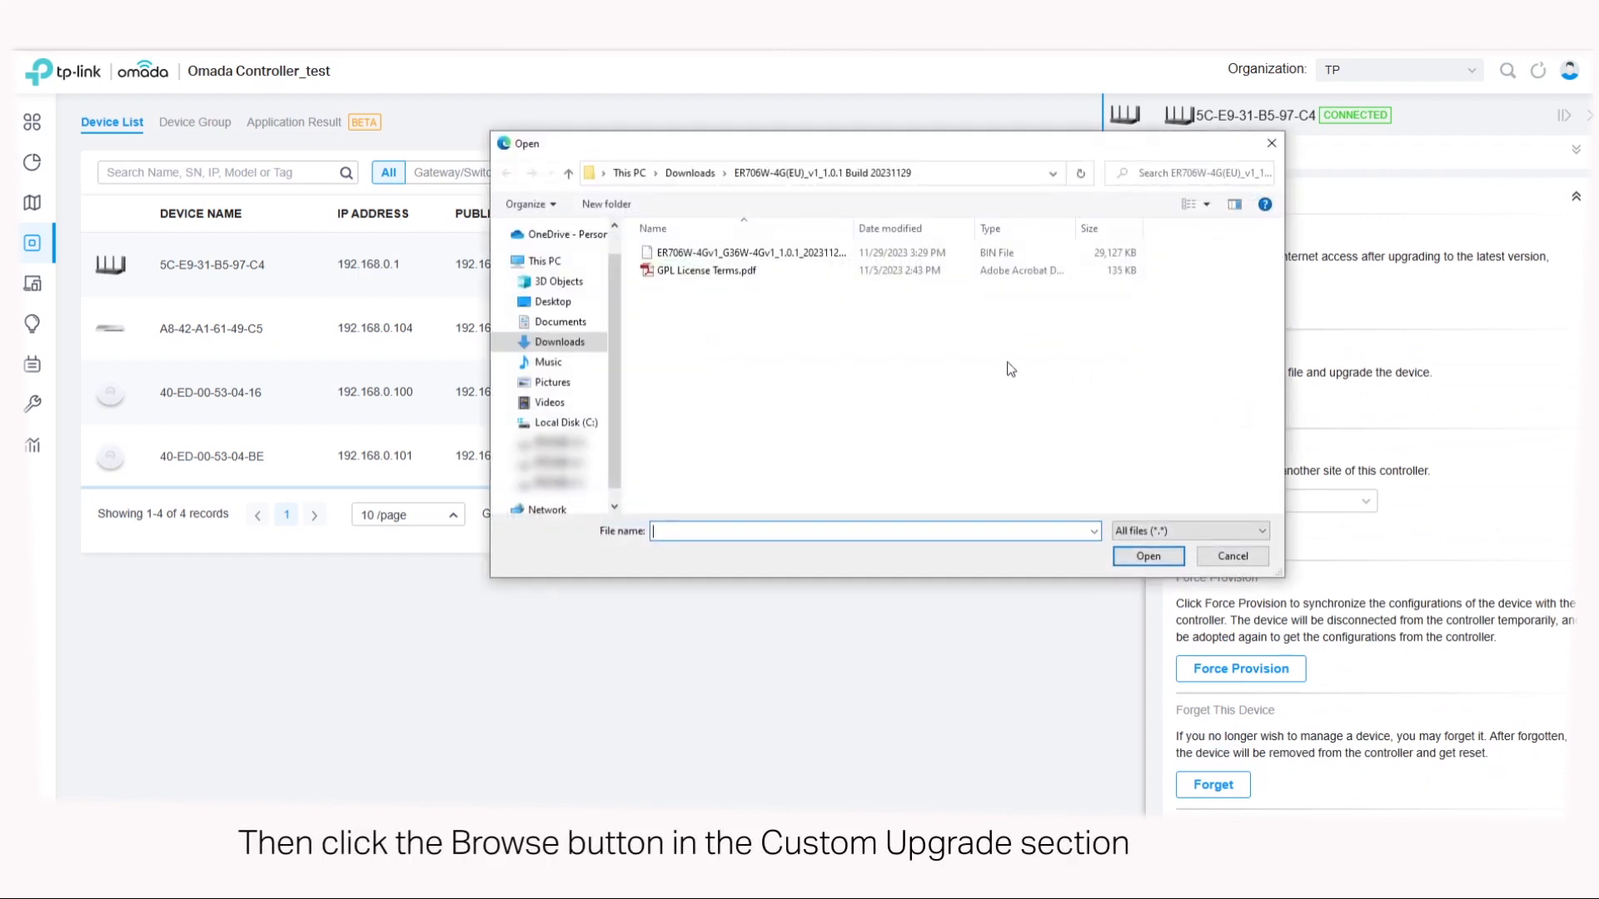
pyautogui.click(801, 256)
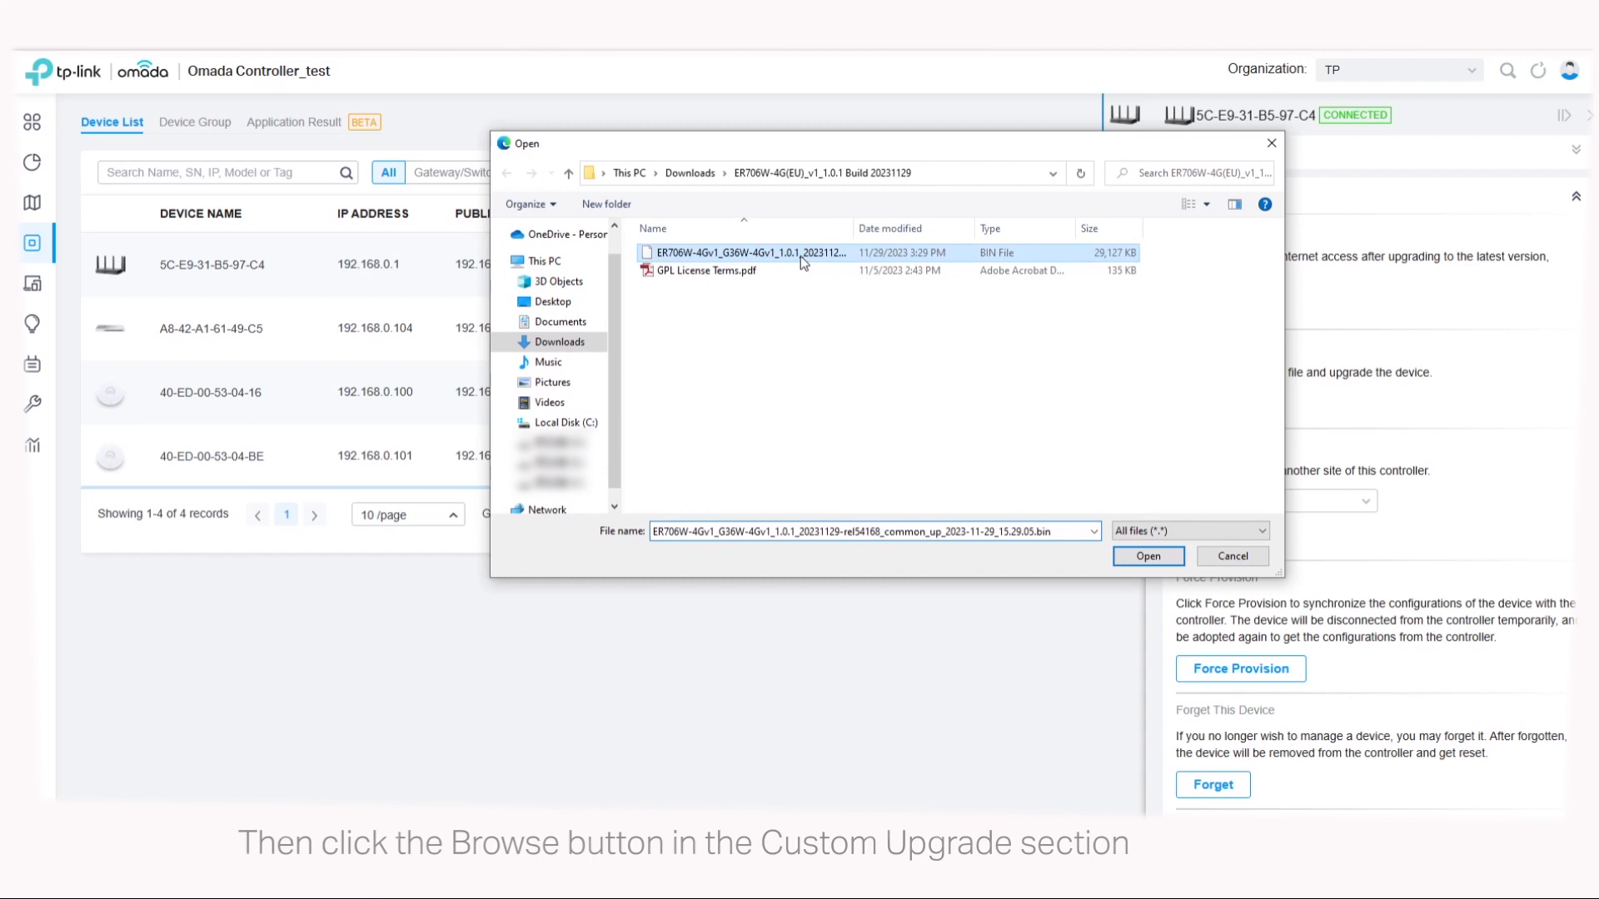
pyautogui.click(1149, 557)
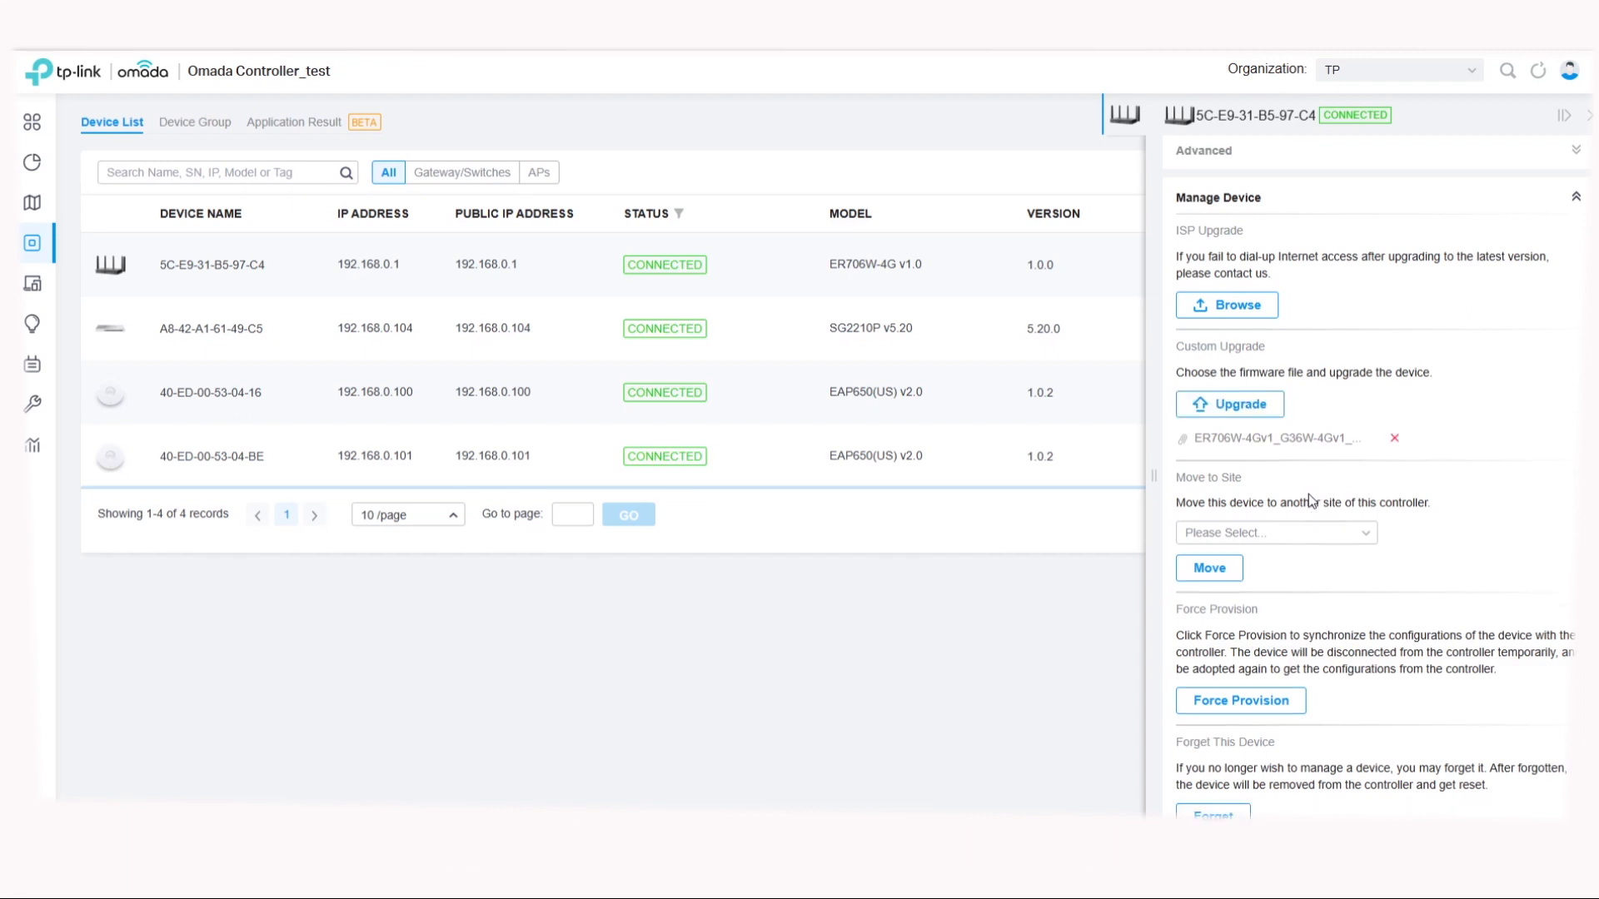
# - Upgrade the ER706W-4G gateway with the selected firmware file, and close its properties
pyautogui.click(1244, 405)
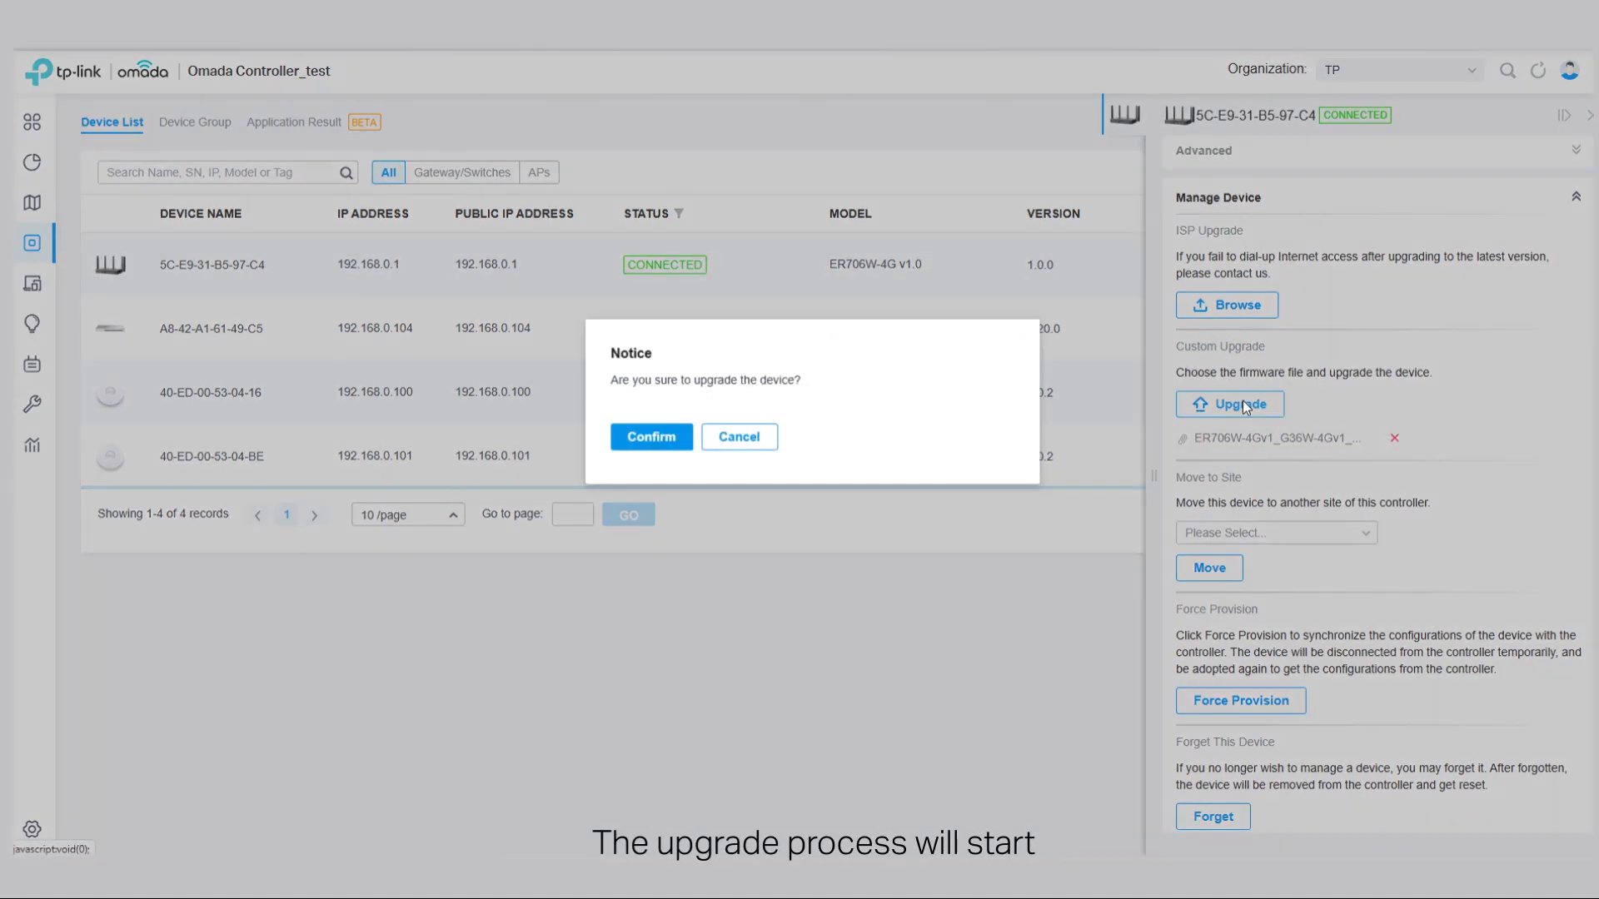
pyautogui.click(674, 446)
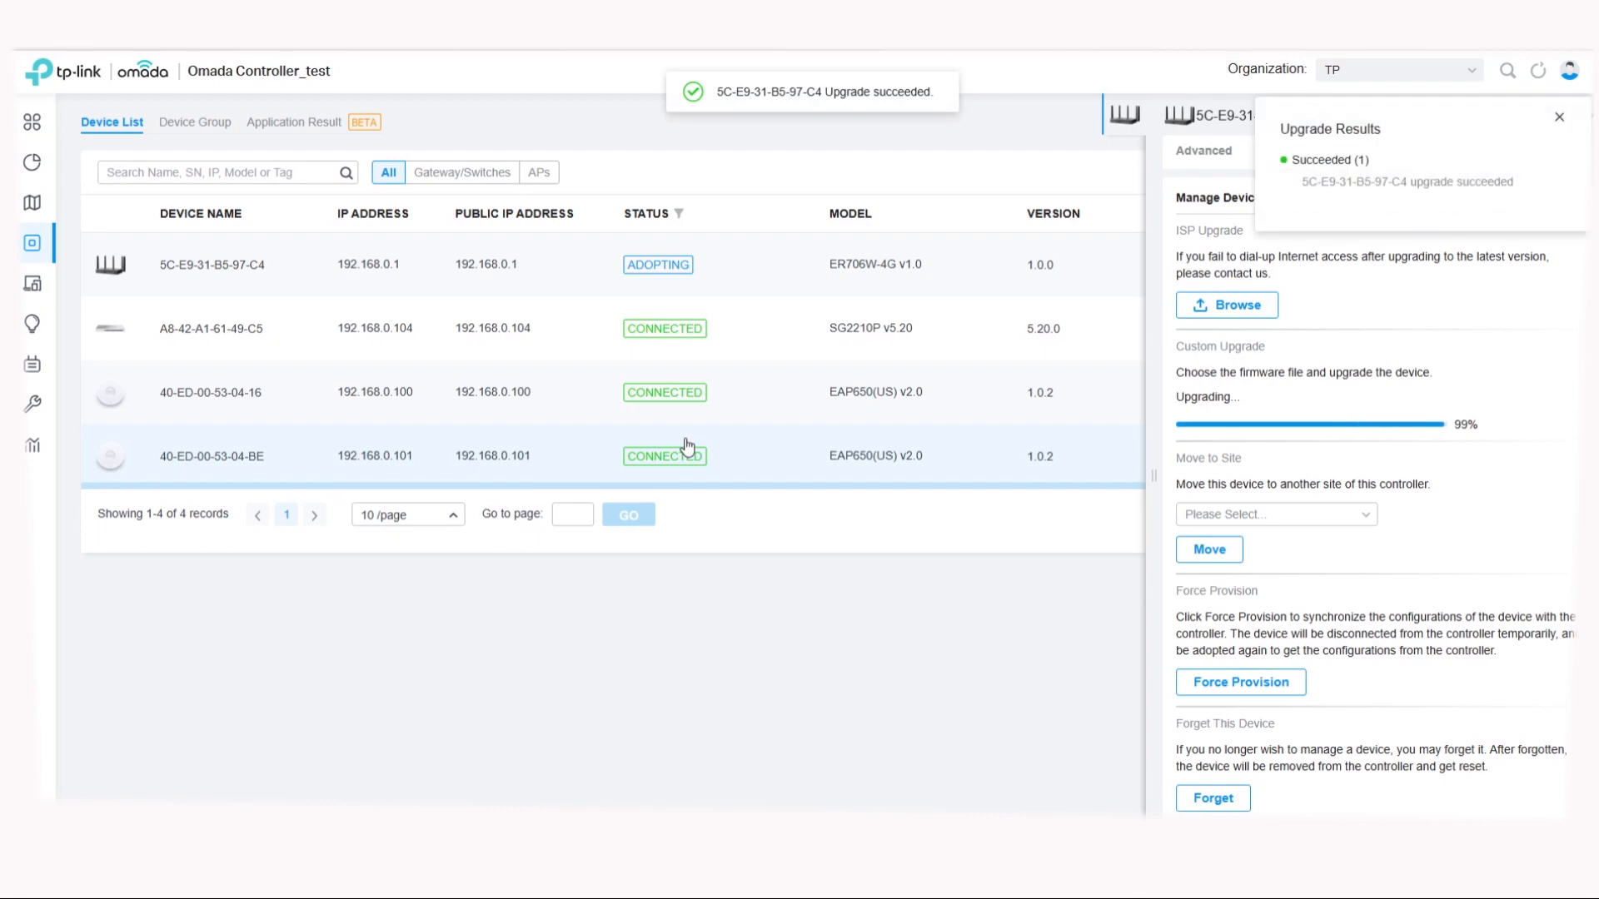
pyautogui.click(1589, 119)
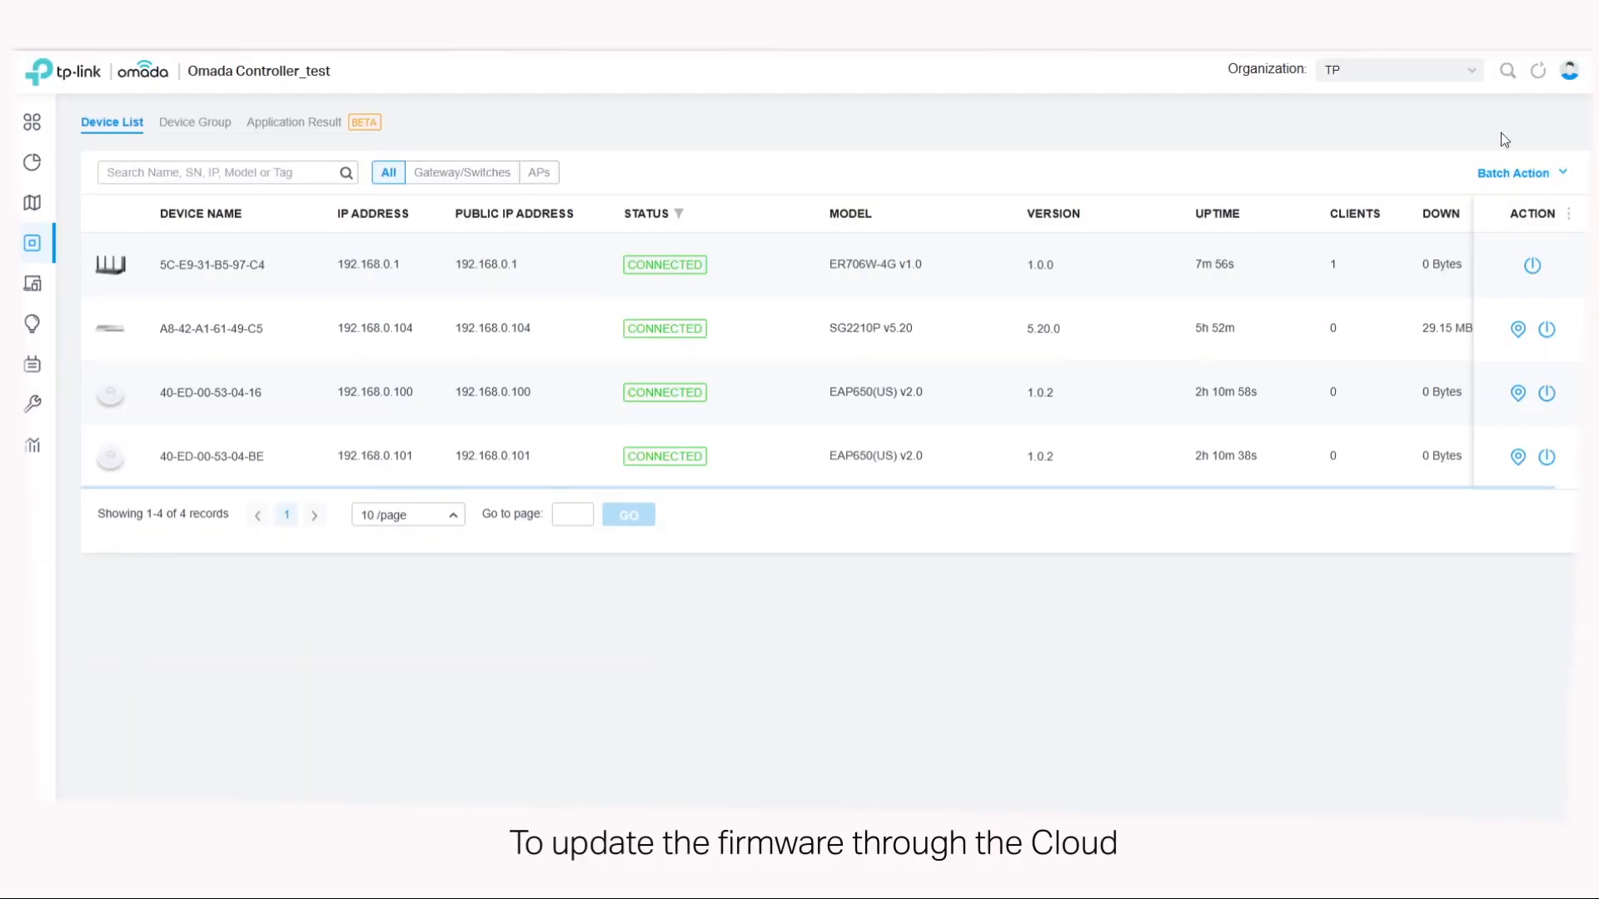
# - Switch the organization to Global view and go to the general options in Controller Settings
pyautogui.click(1465, 74)
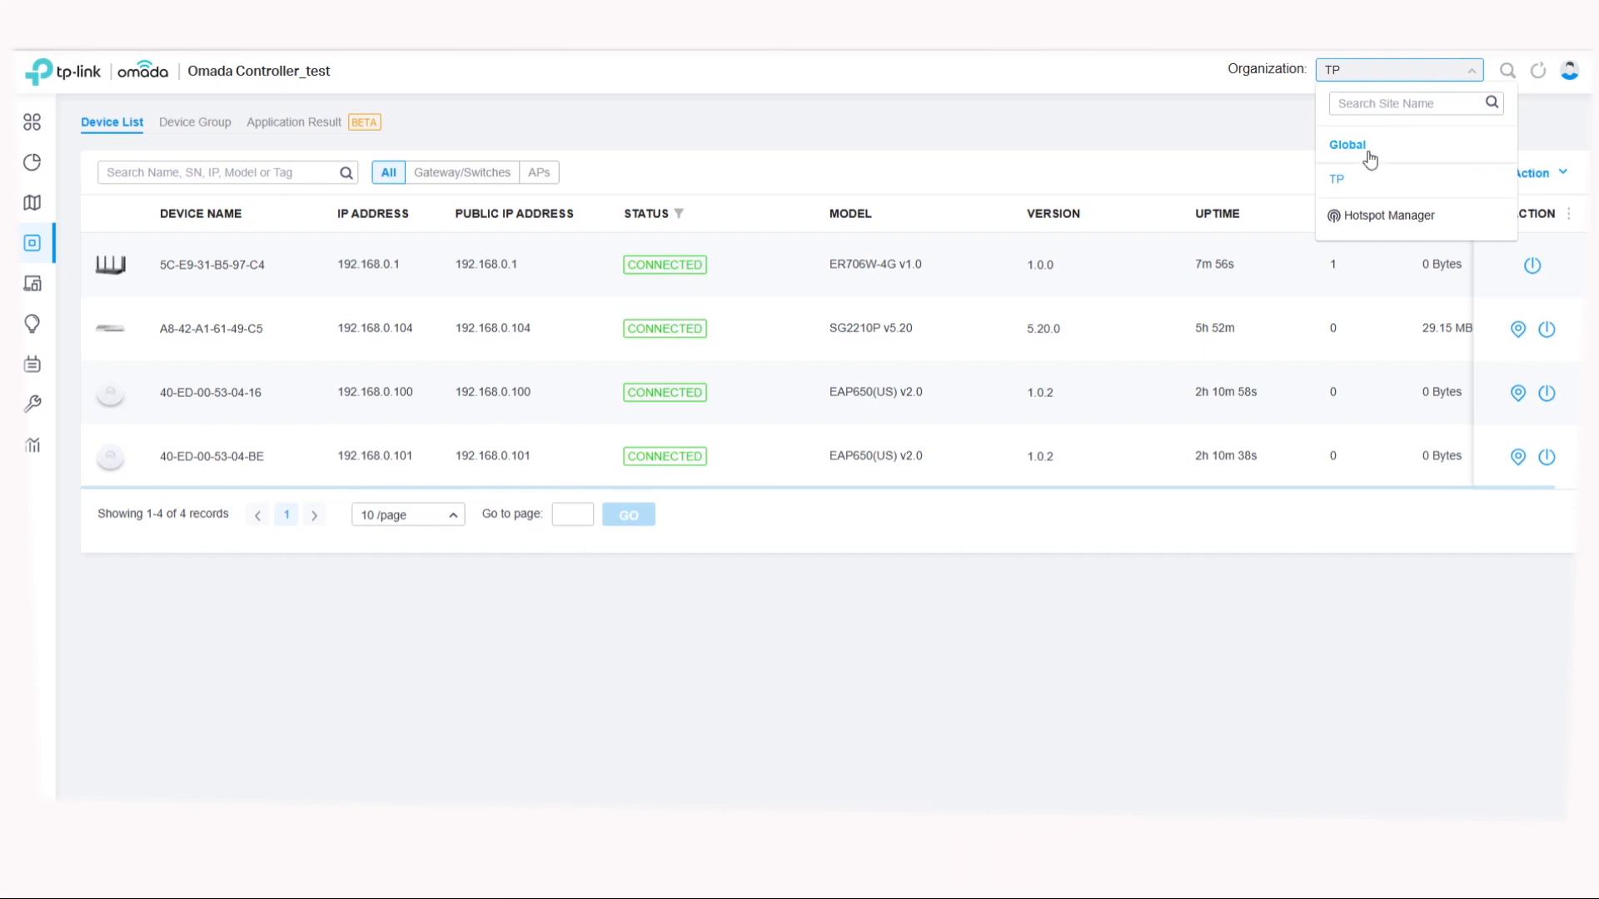
pyautogui.click(1368, 153)
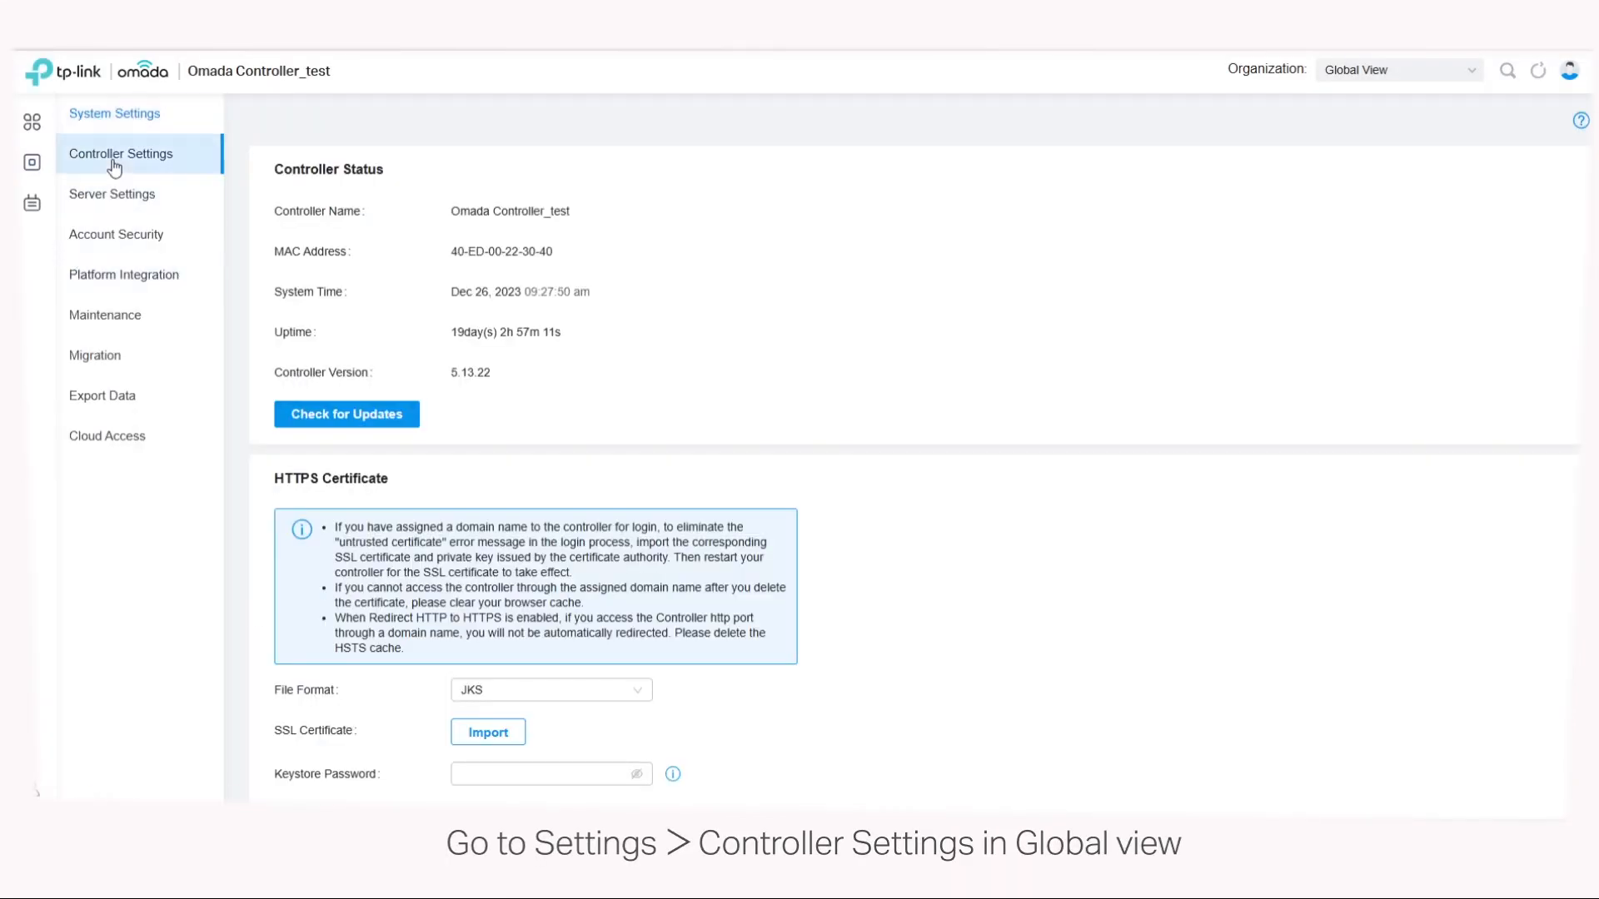
pyautogui.click(135, 169)
pyautogui.scroll(-5, 916, 635)
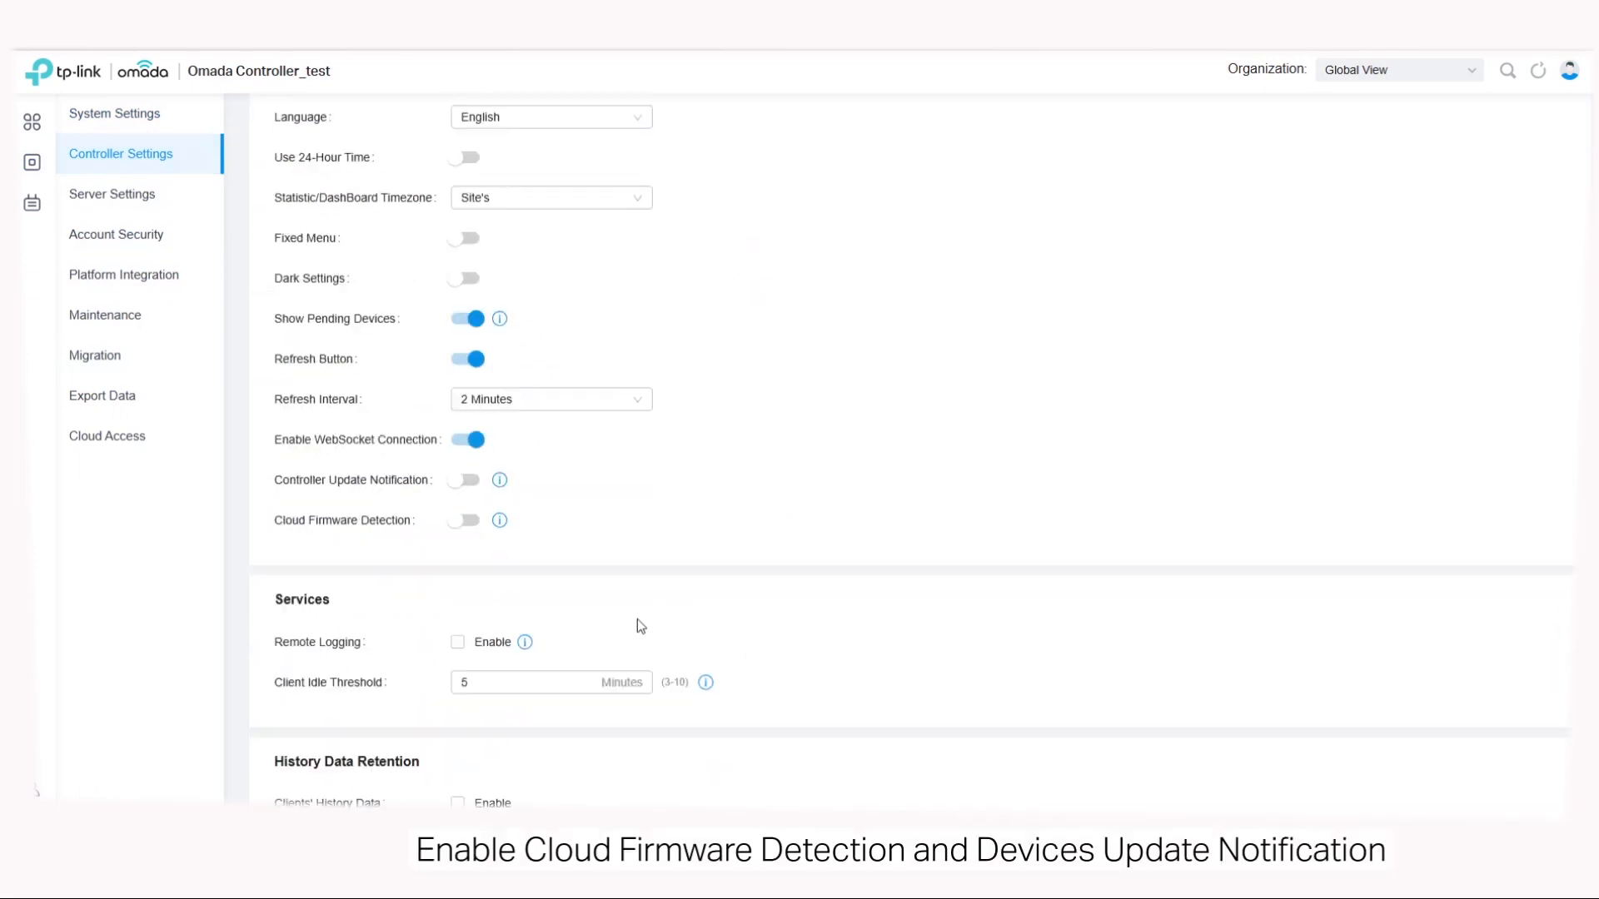
# - Enable Cloud Firmware Detection and Devices Update Notification for the controller, and save the settings
pyautogui.click(467, 440)
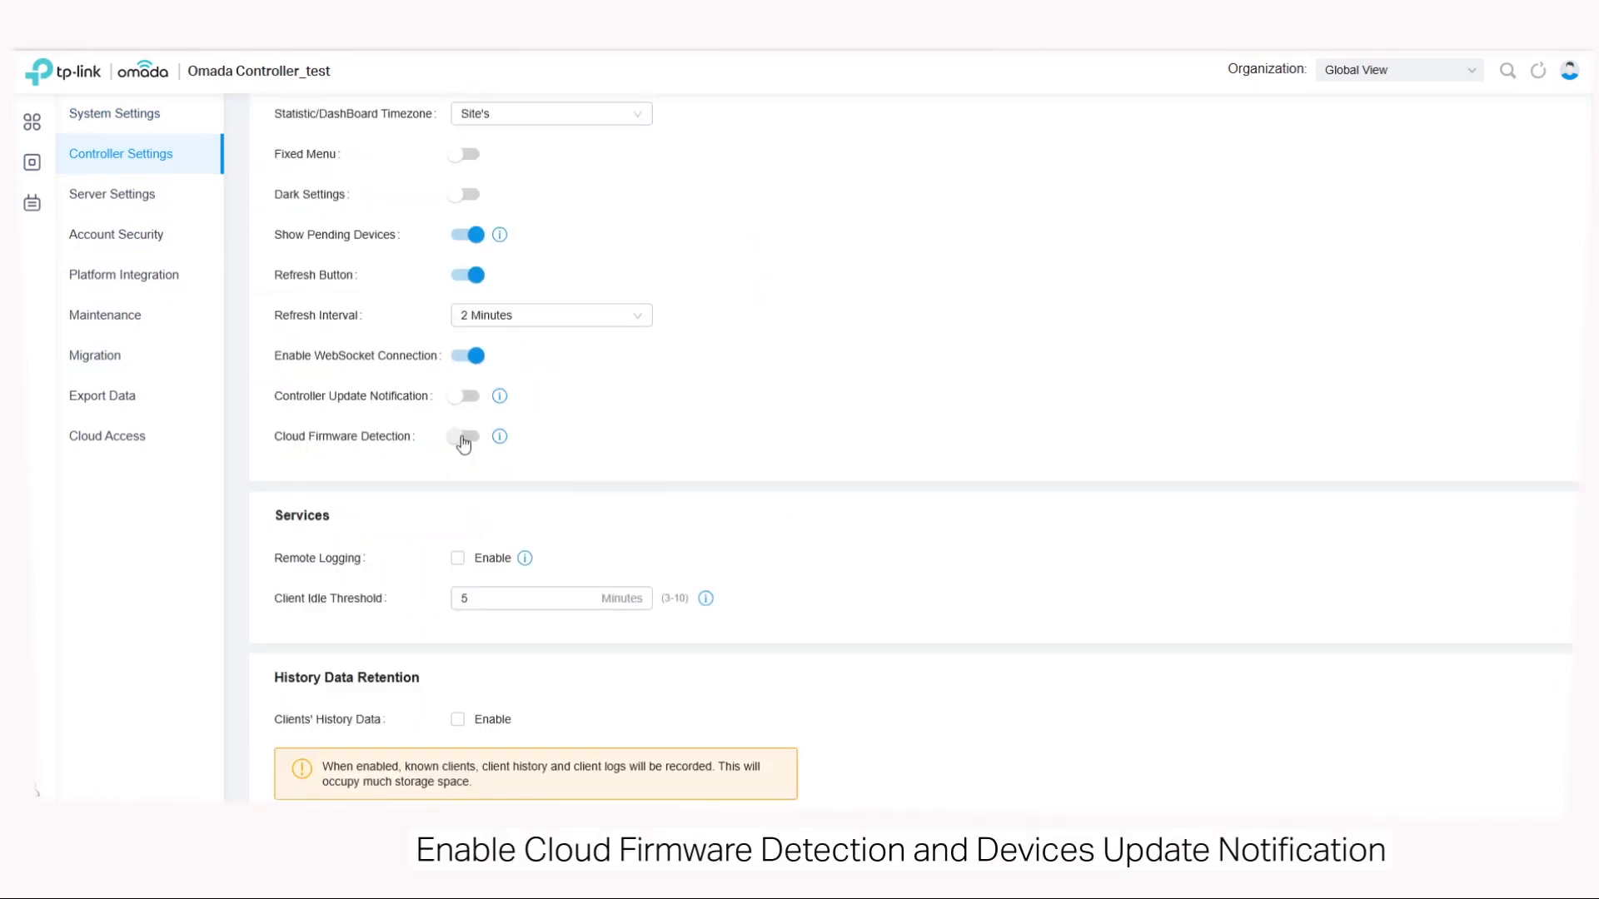
pyautogui.click(465, 479)
pyautogui.scroll(-7, 499, 600)
pyautogui.click(278, 786)
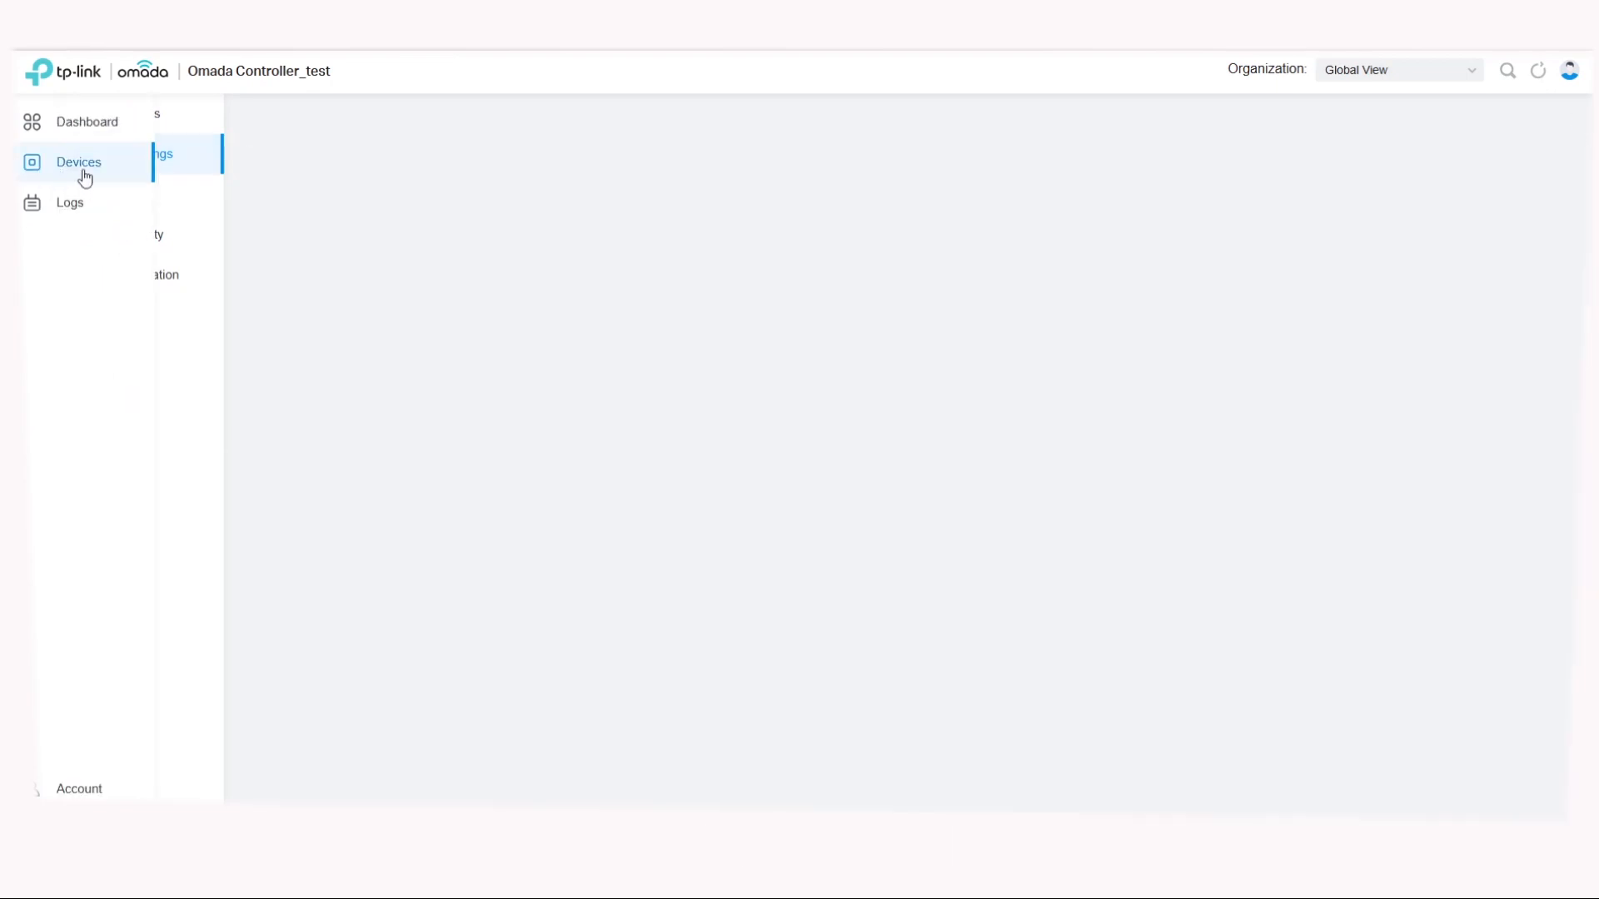
# - Check the global device list for new firmware, and upgrade the ER706W-4G gateway to 1.0.1 from the TP site's device list
pyautogui.click(80, 169)
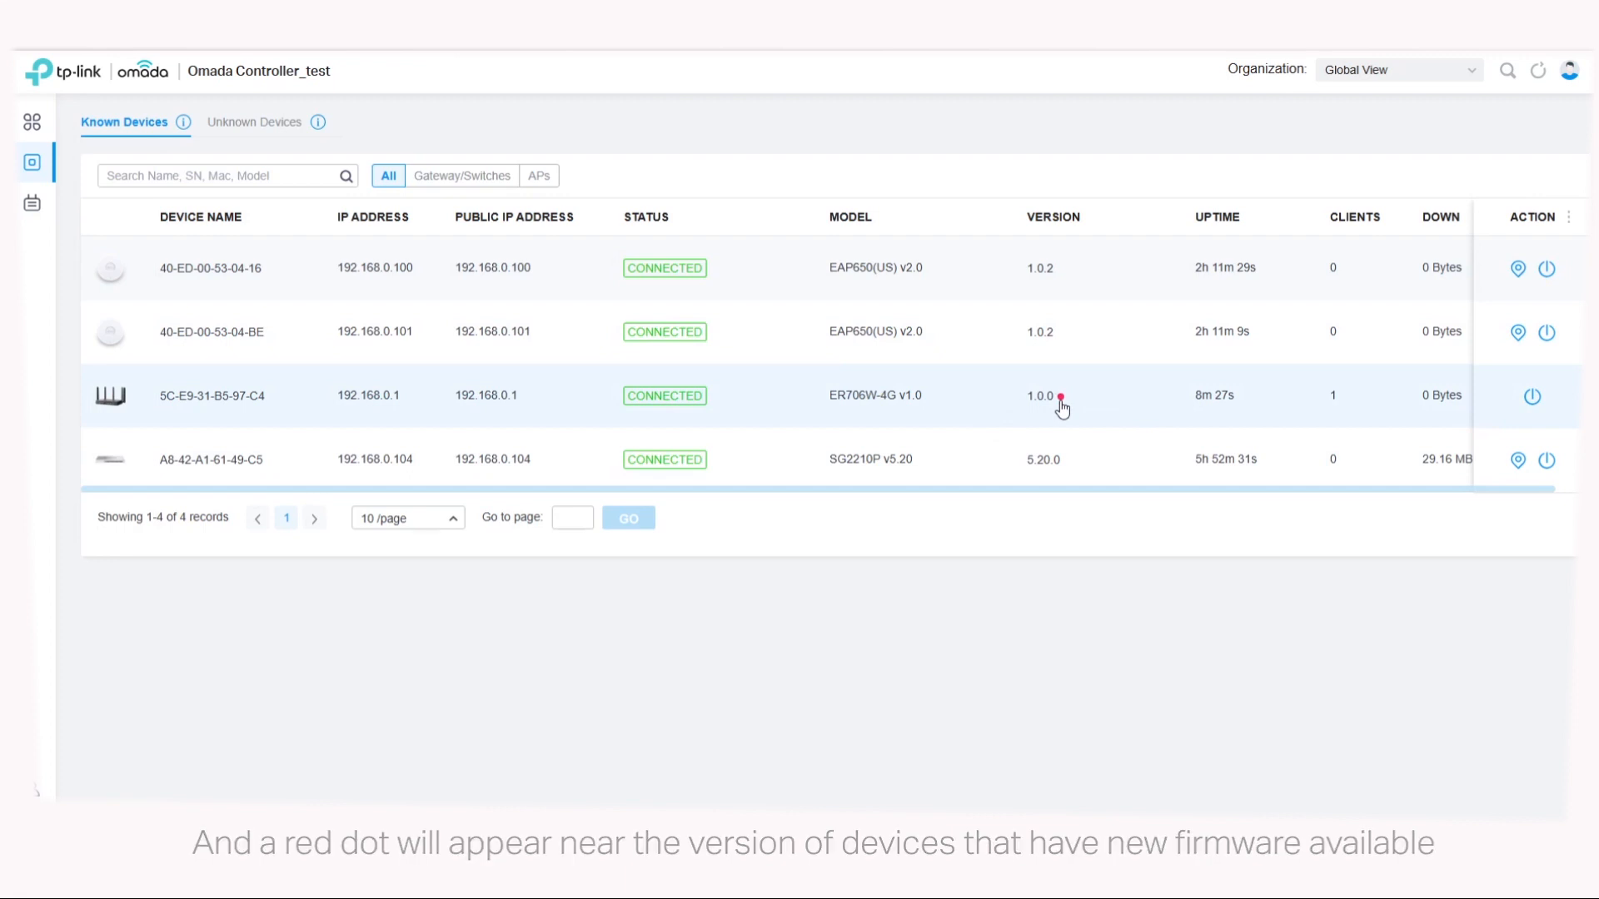
pyautogui.click(1407, 70)
pyautogui.click(1360, 141)
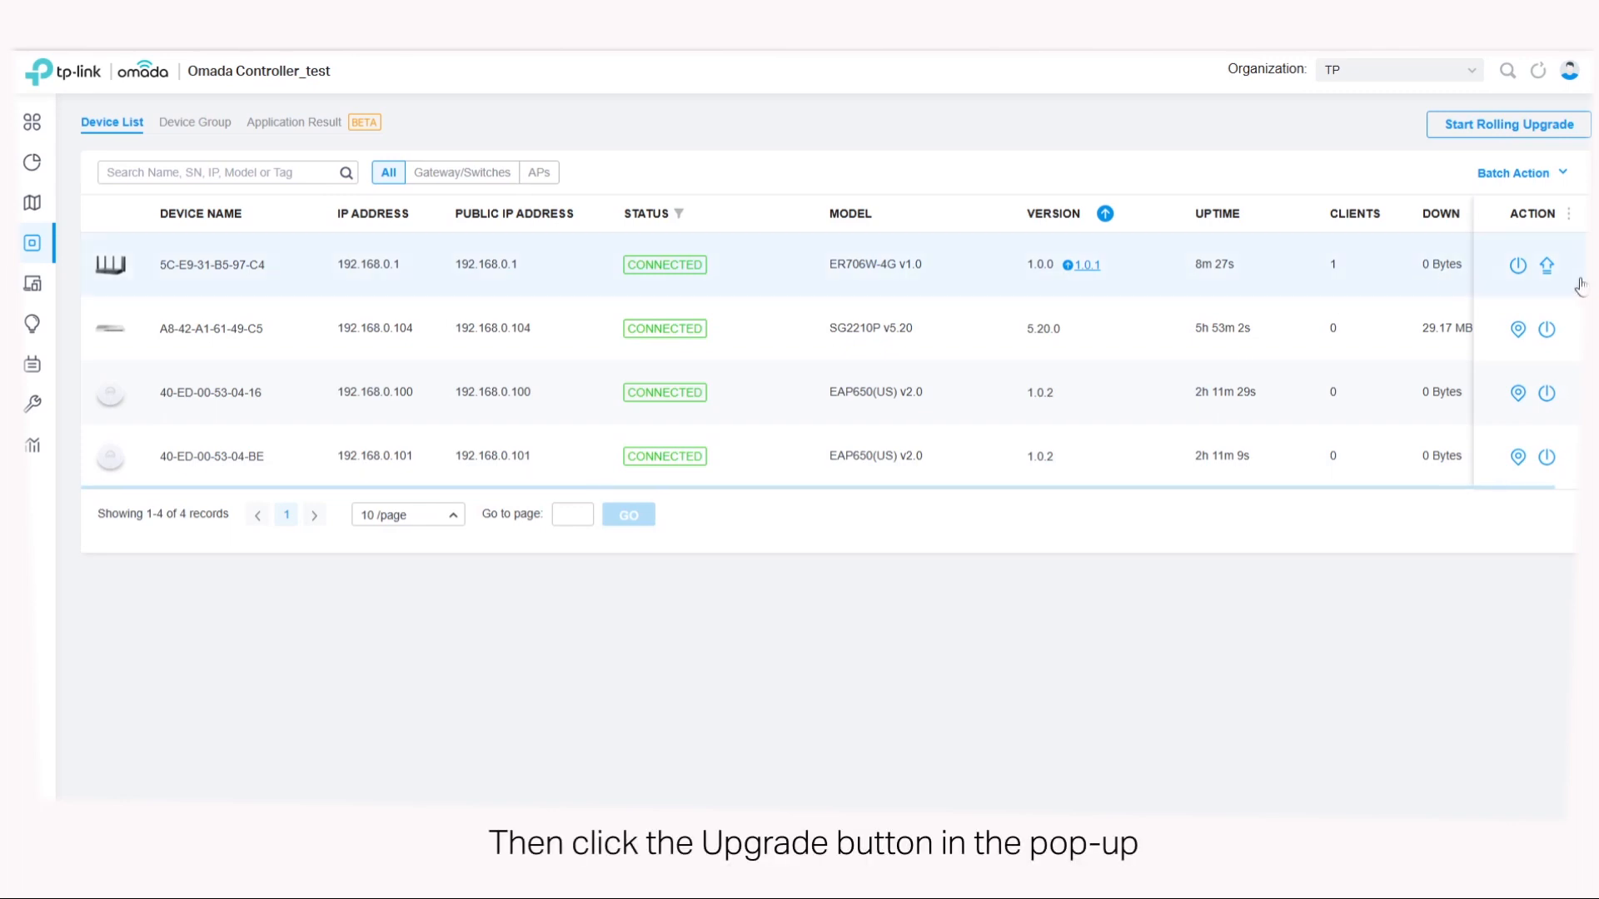
pyautogui.click(1547, 267)
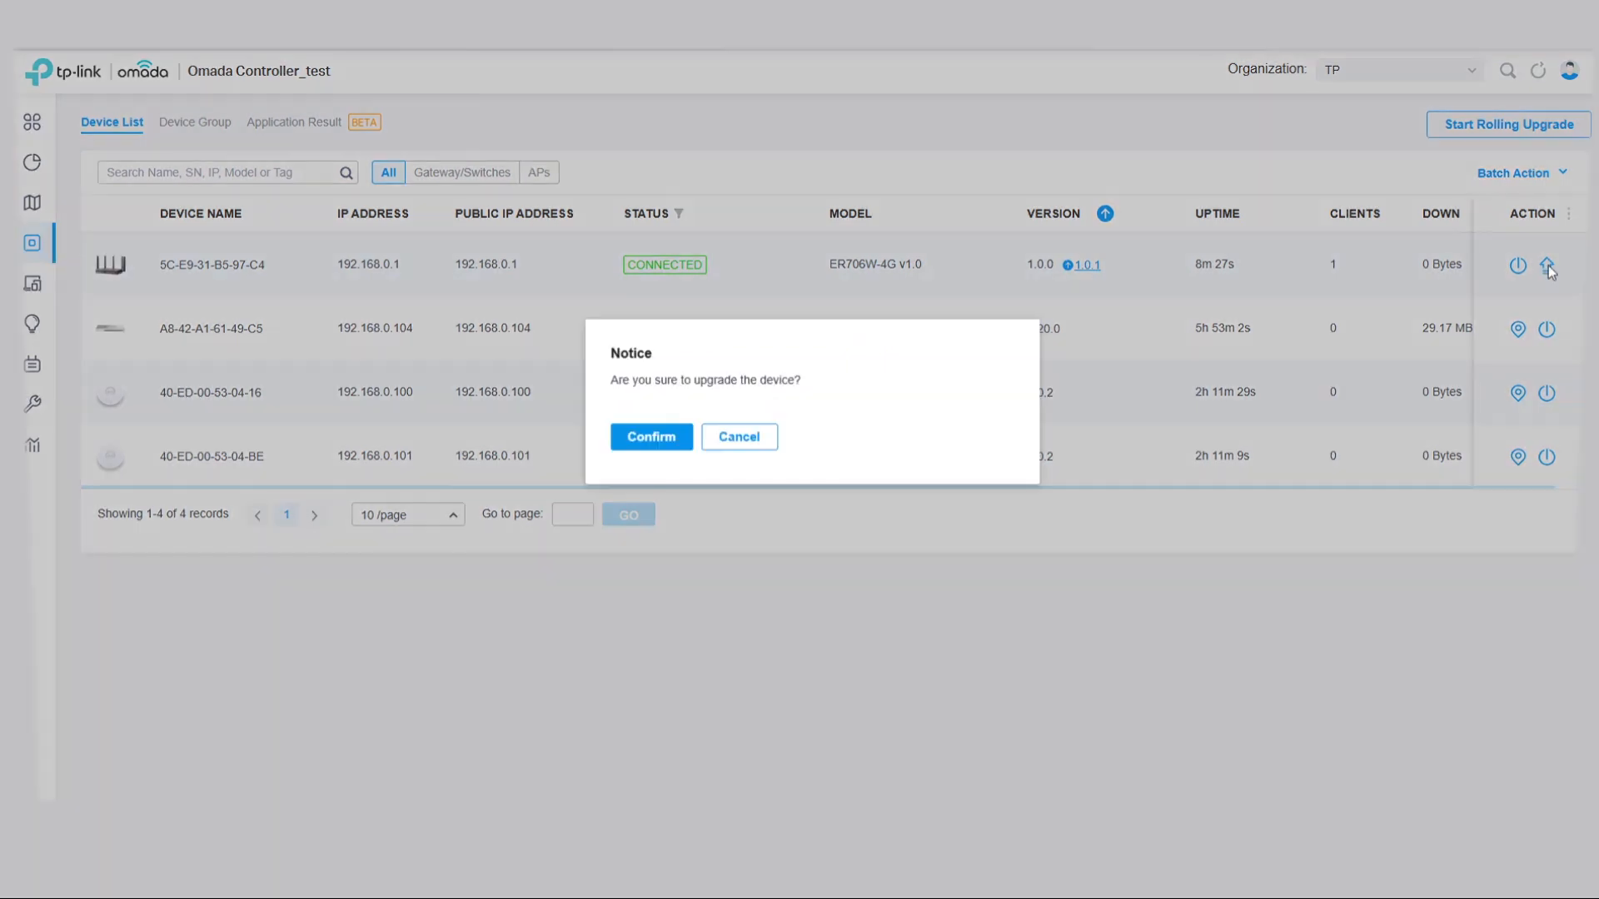
pyautogui.click(689, 440)
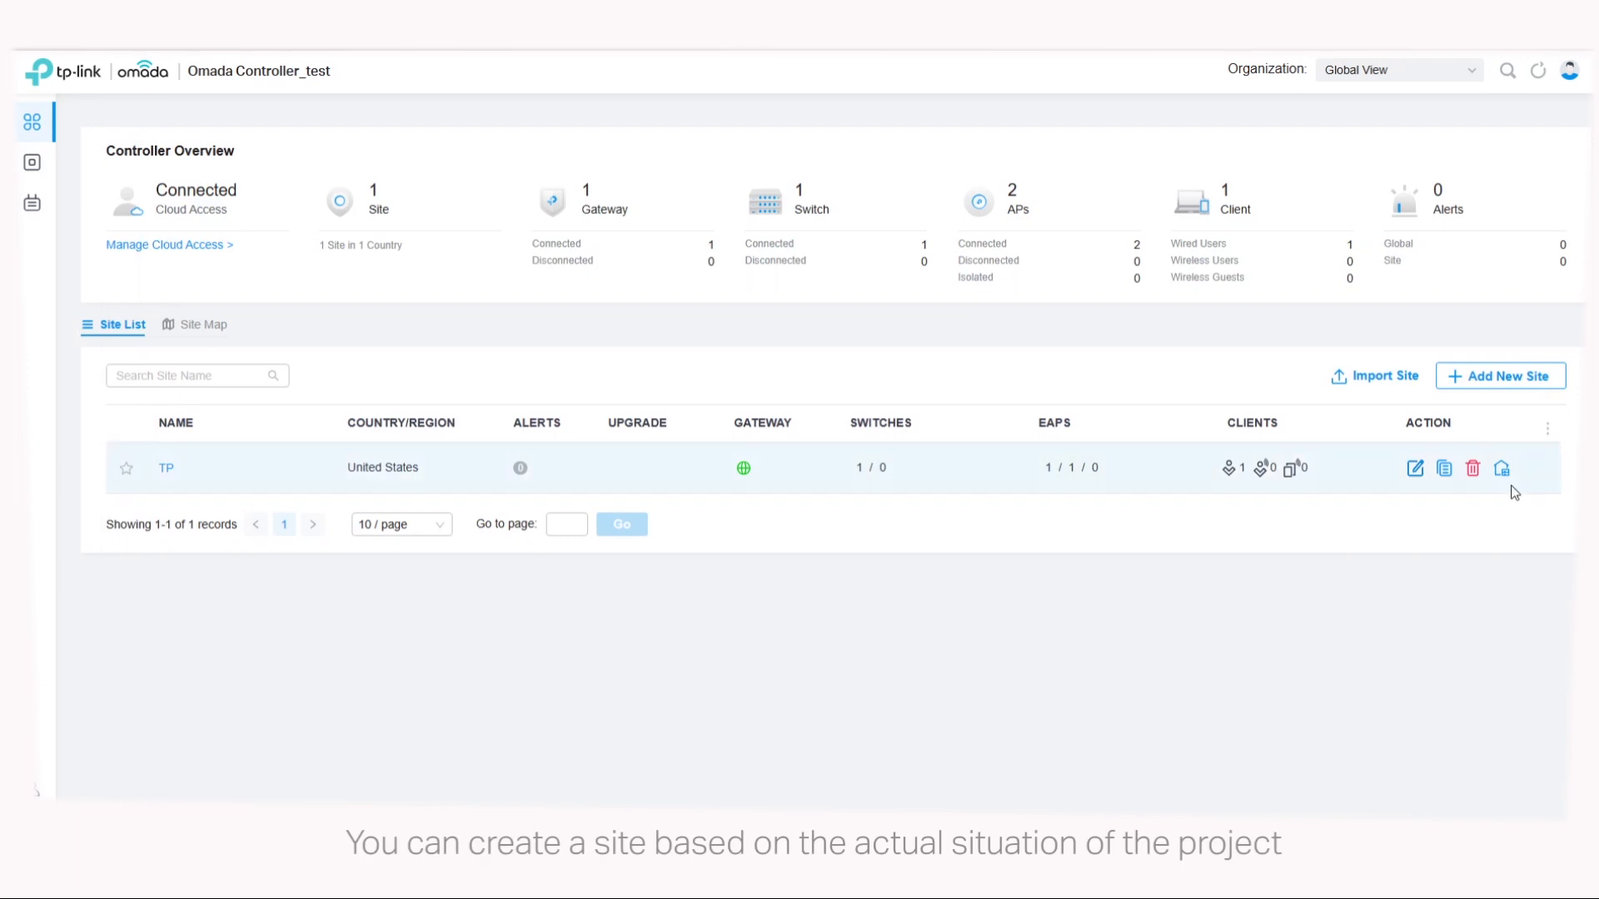
# - Add a site named Subsidiary for Hong Kong, China, with time zone UTC+08:00 and the Office scenario, entering the device account username and password
pyautogui.click(1501, 377)
pyautogui.click(750, 163)
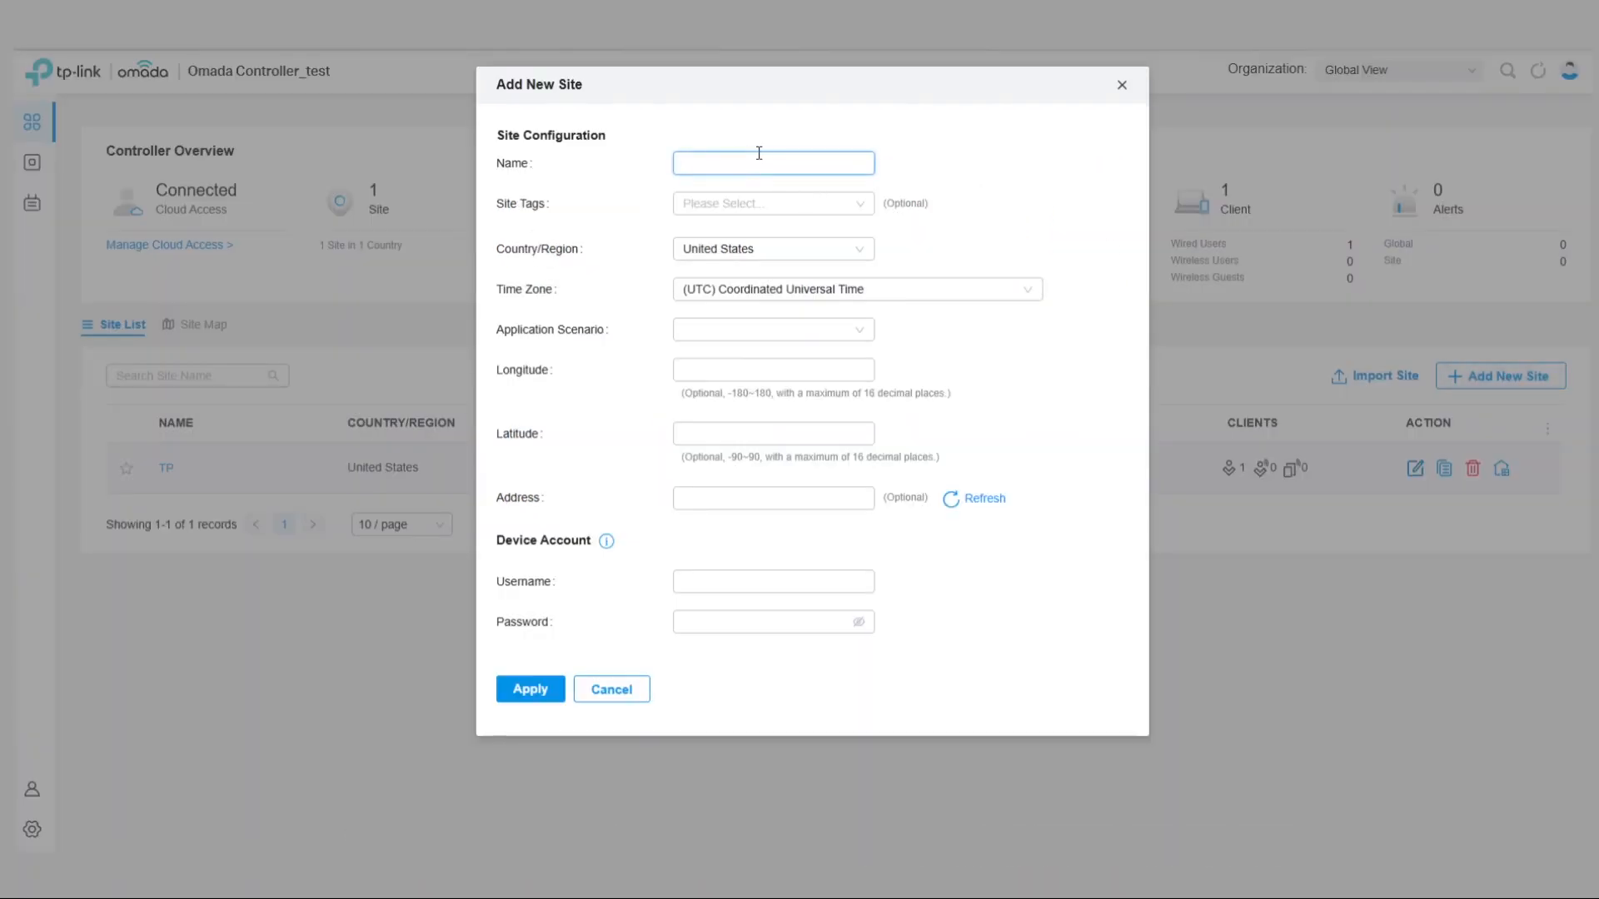
pyautogui.write('Subsidiary')
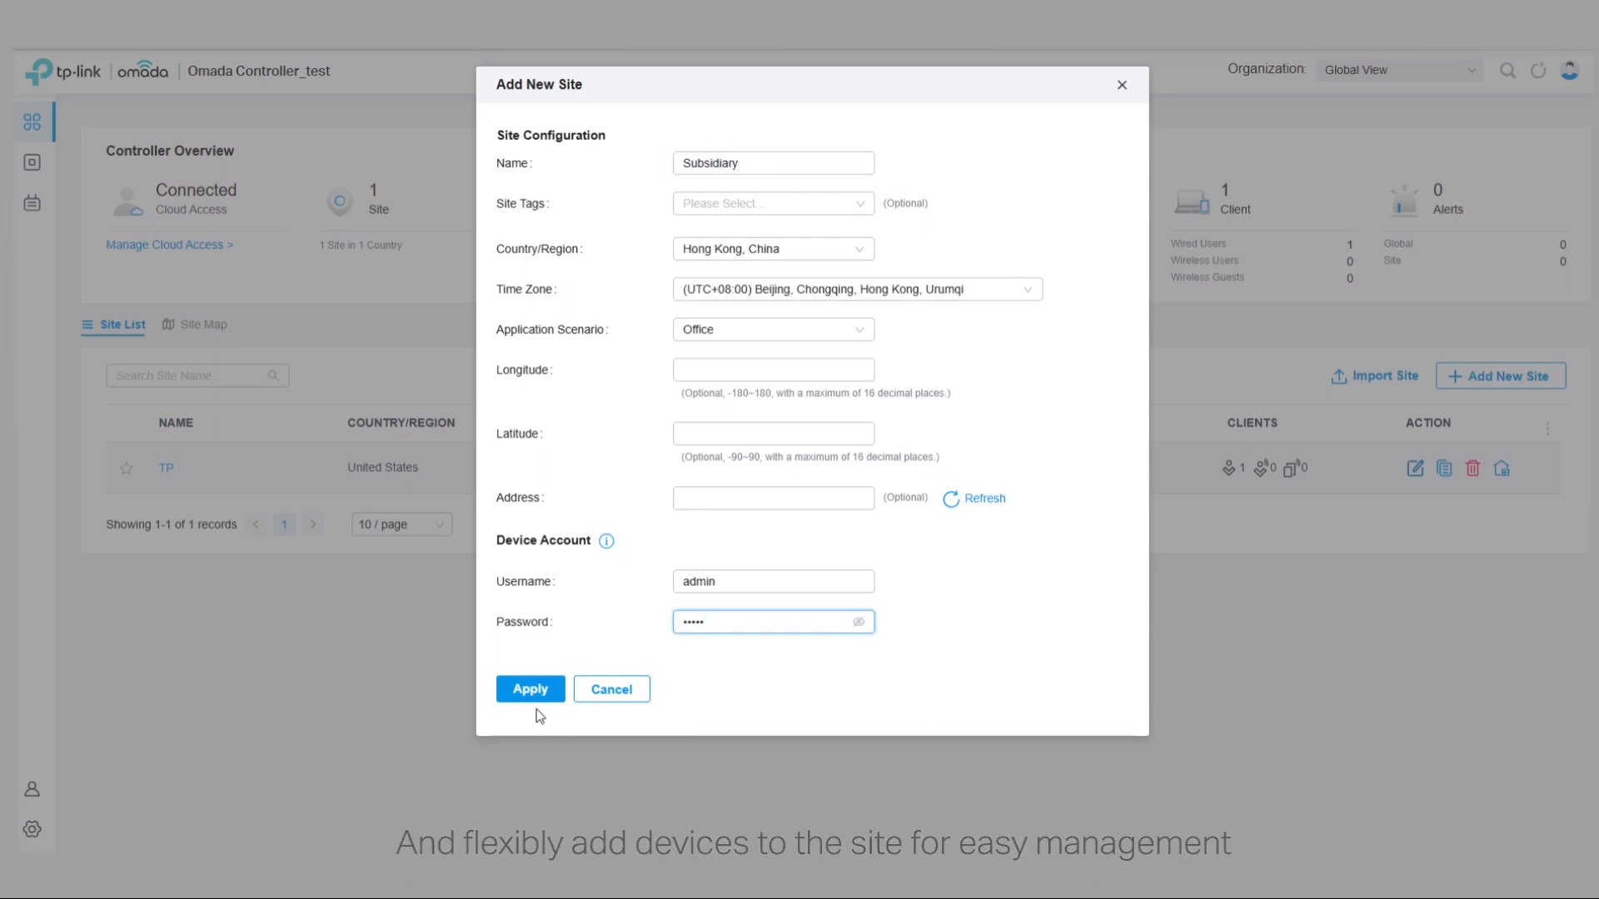
pyautogui.click(530, 690)
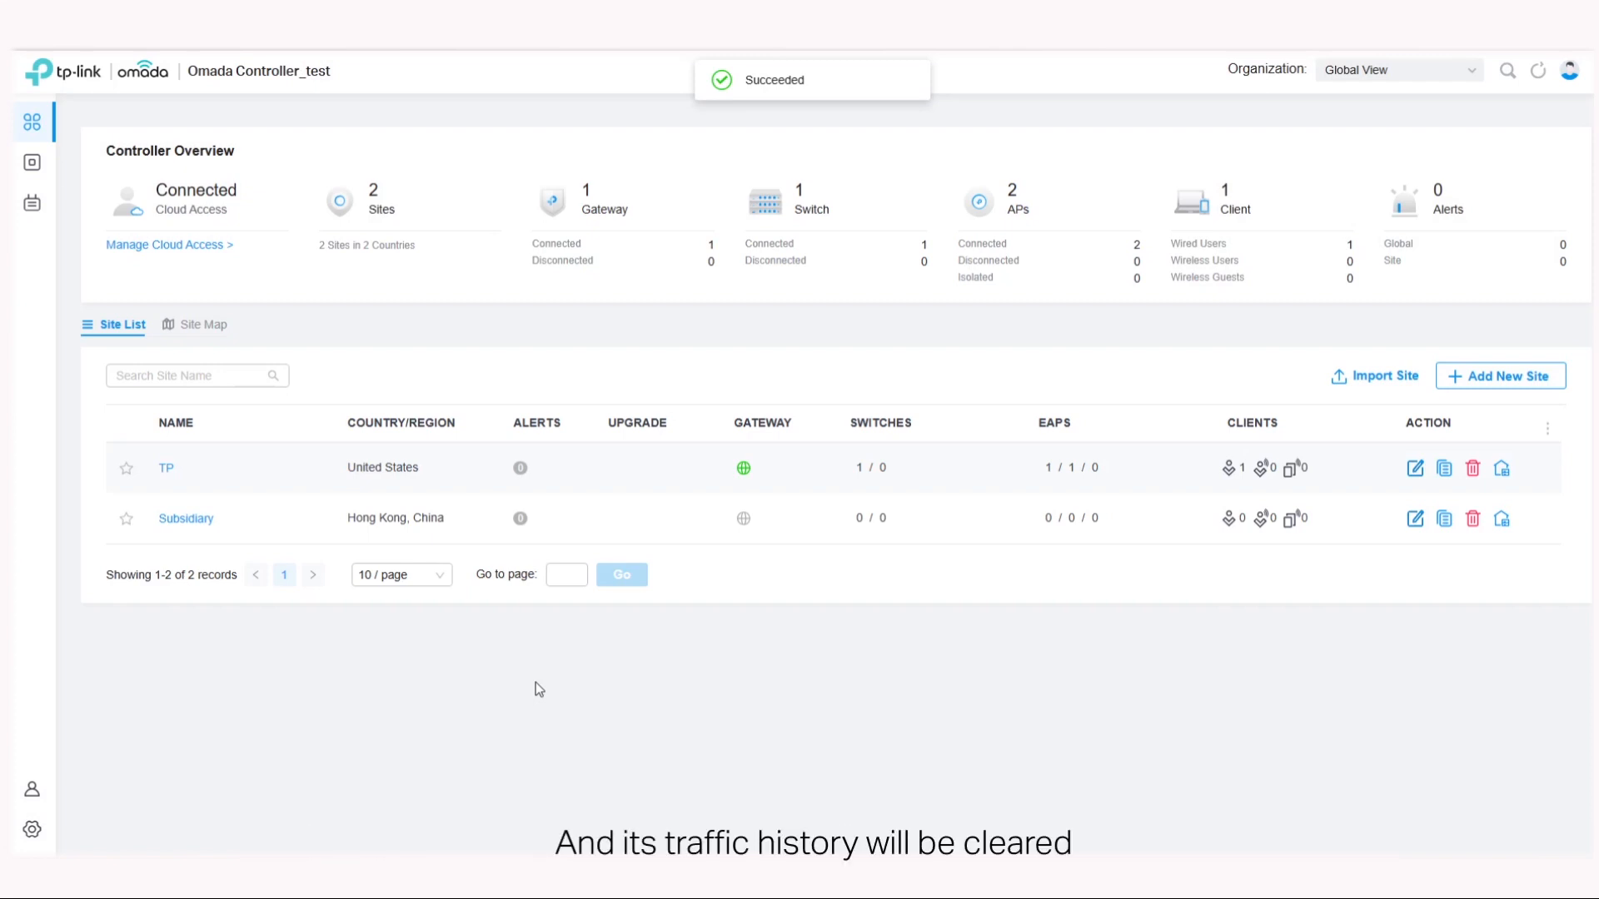
# - Switch the organization to the TP site and open its device list
pyautogui.click(1415, 70)
pyautogui.click(1345, 137)
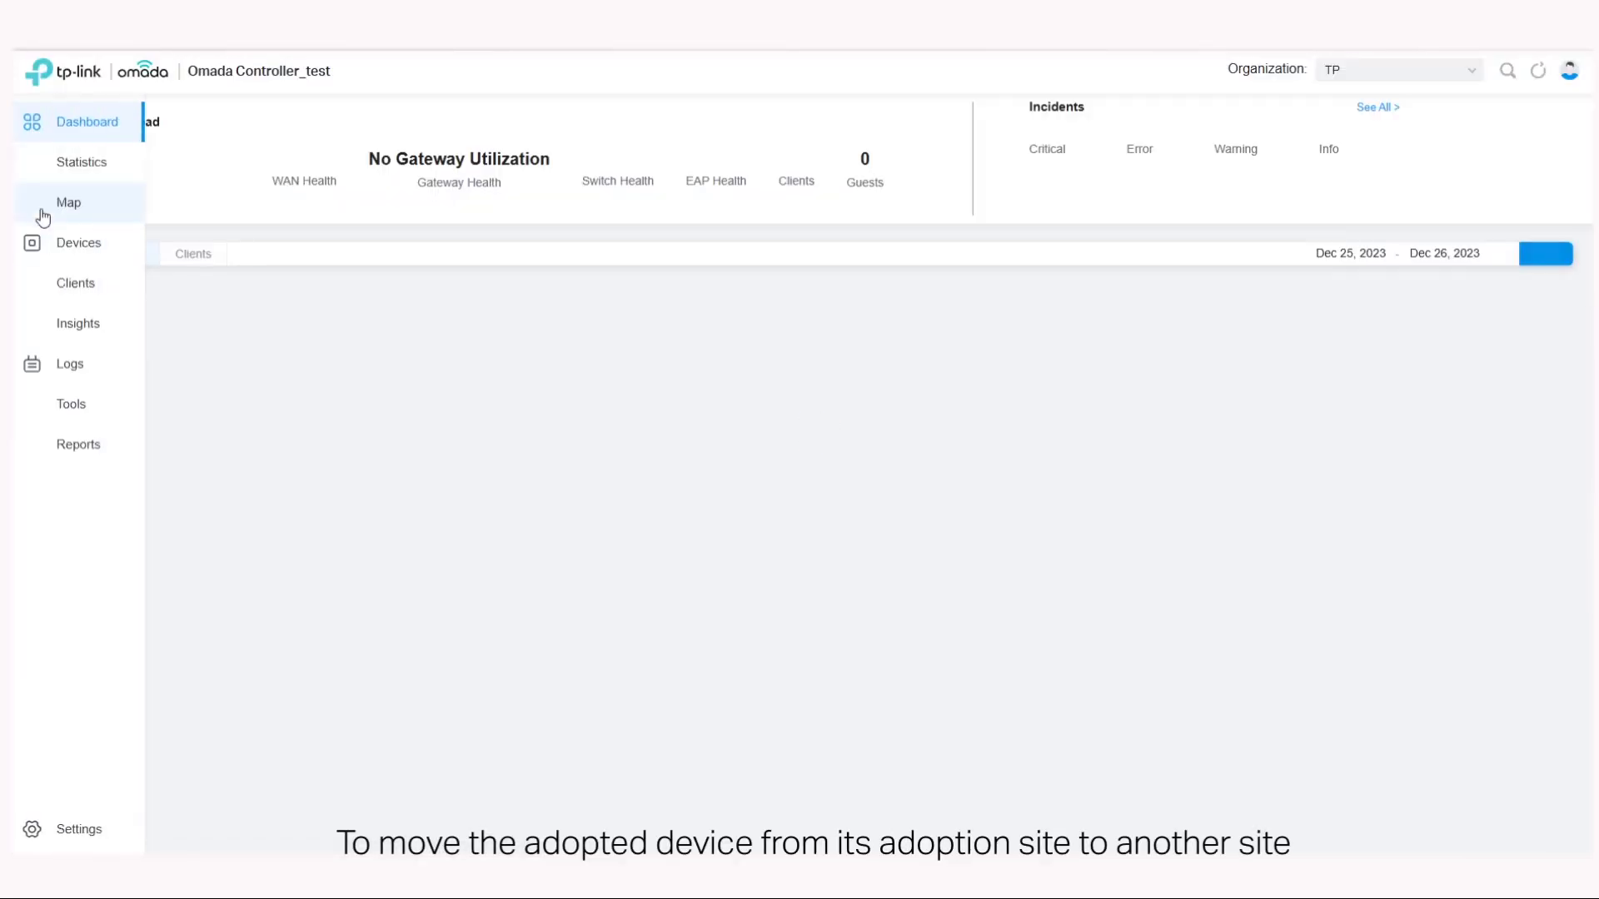
pyautogui.click(97, 244)
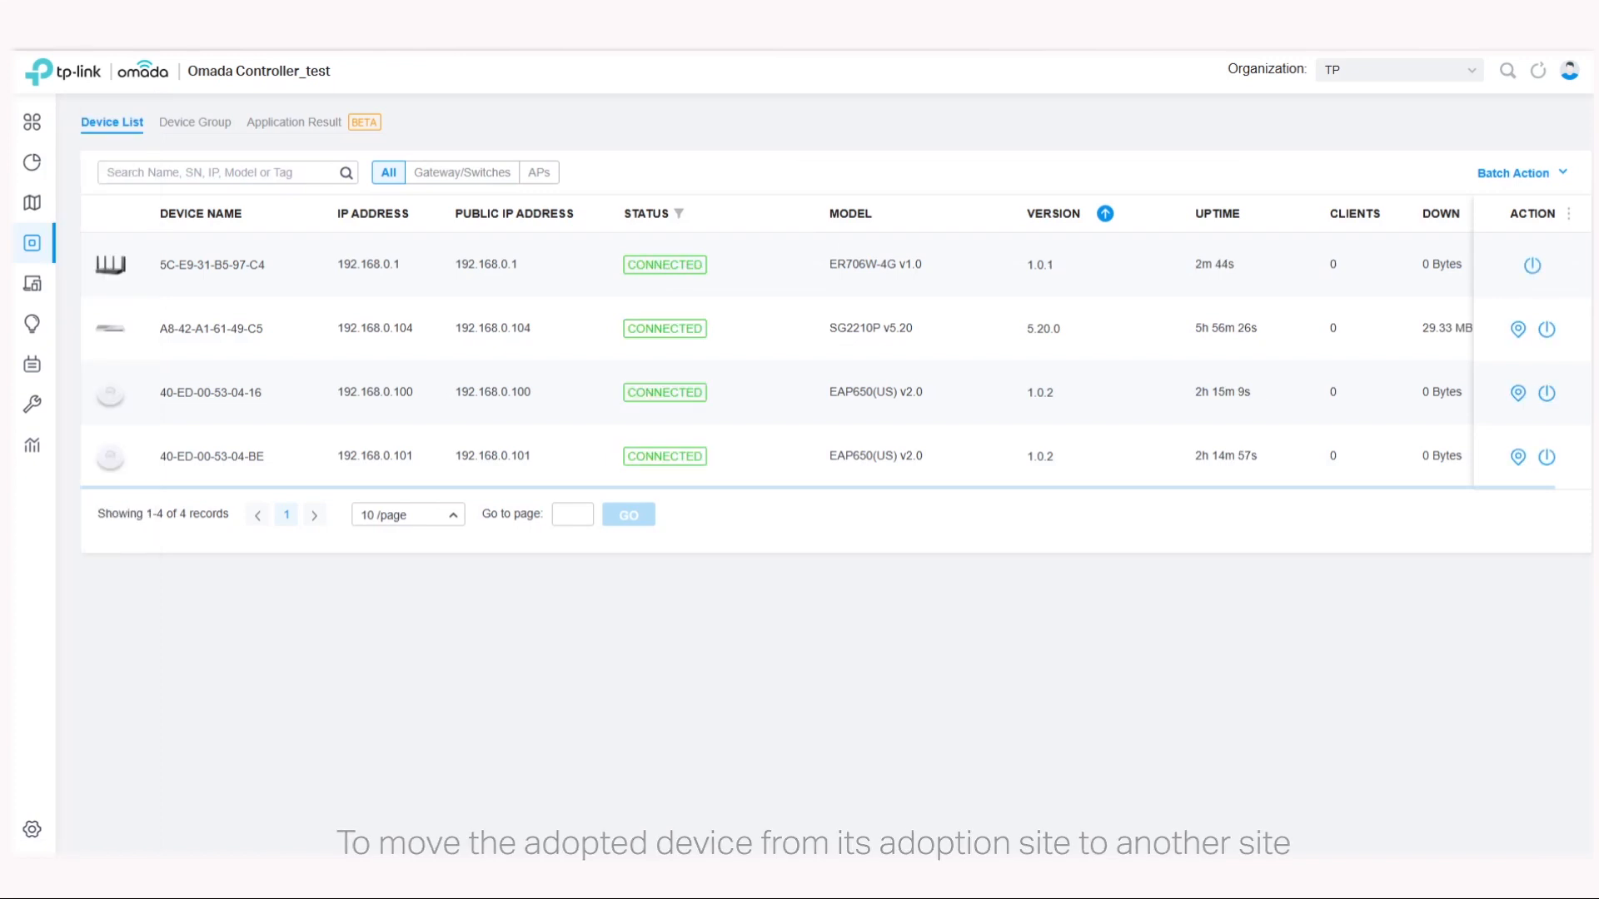
# - Move the ER706W-4G gateway to the Subsidiary site through its device management settings, and switch the organization to that site
pyautogui.click(486, 266)
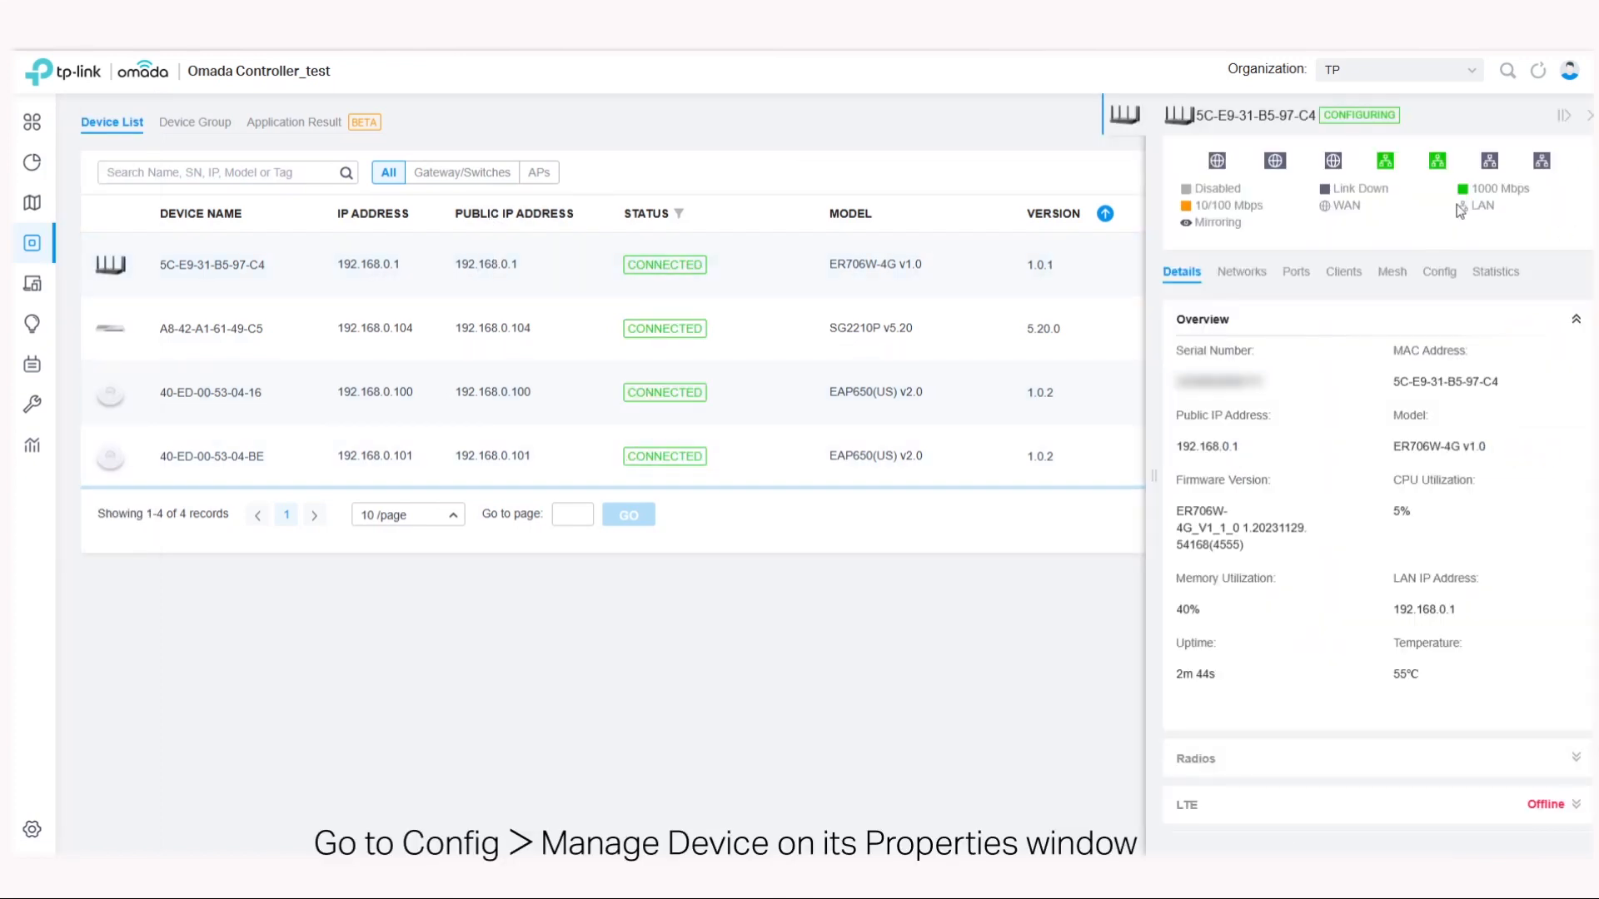
pyautogui.click(1438, 275)
pyautogui.scroll(-5, 1486, 493)
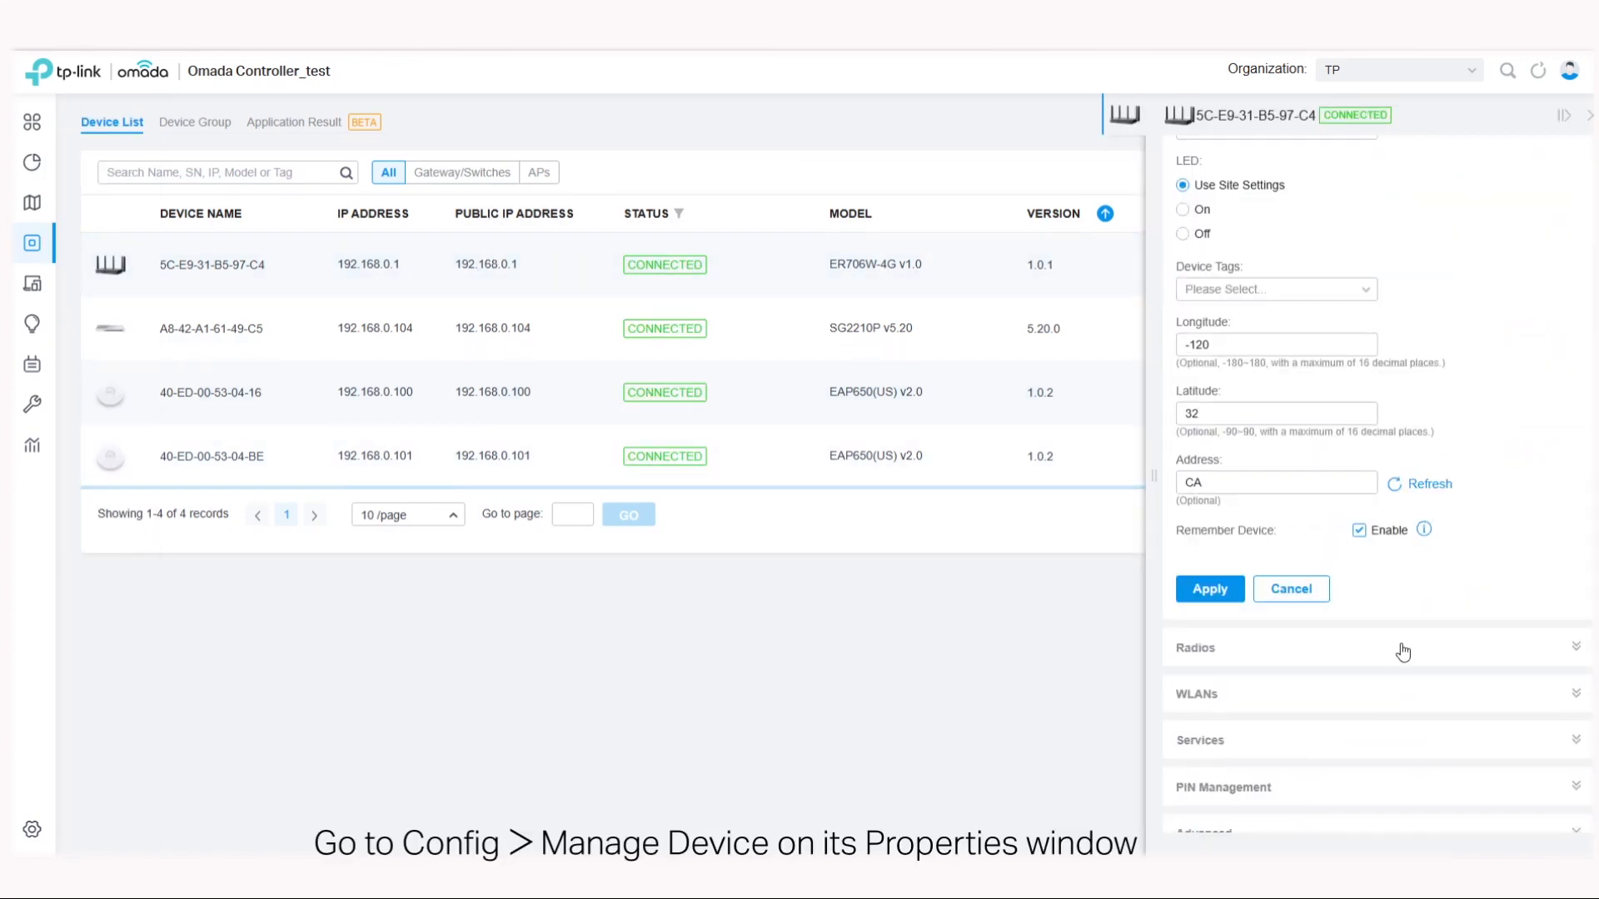
pyautogui.scroll(-2, 1264, 825)
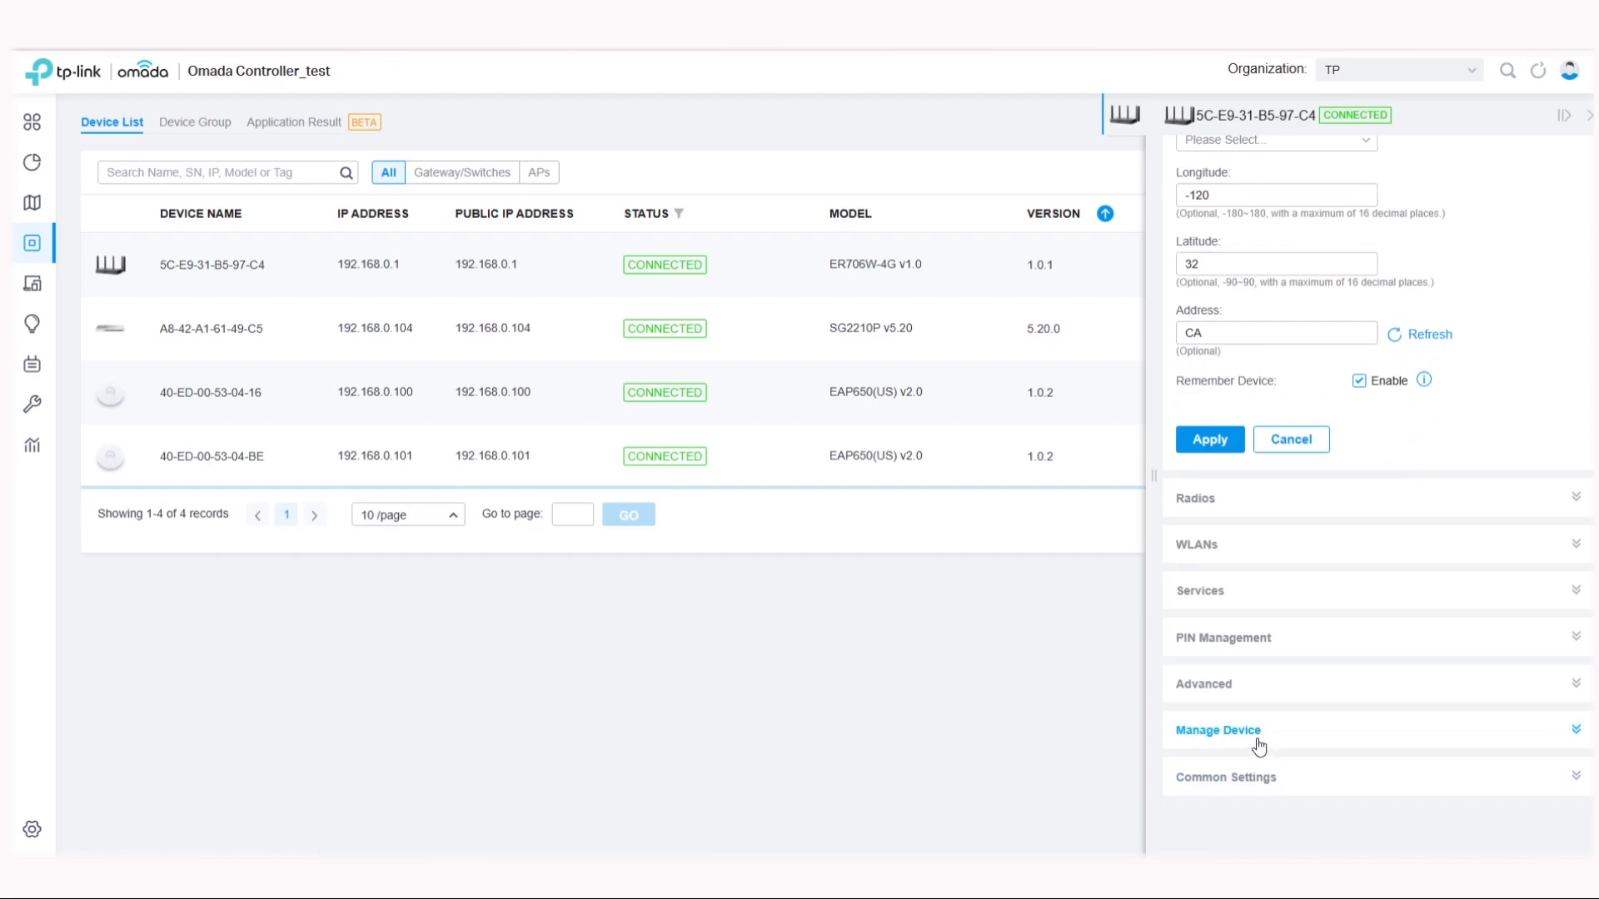
pyautogui.click(1258, 746)
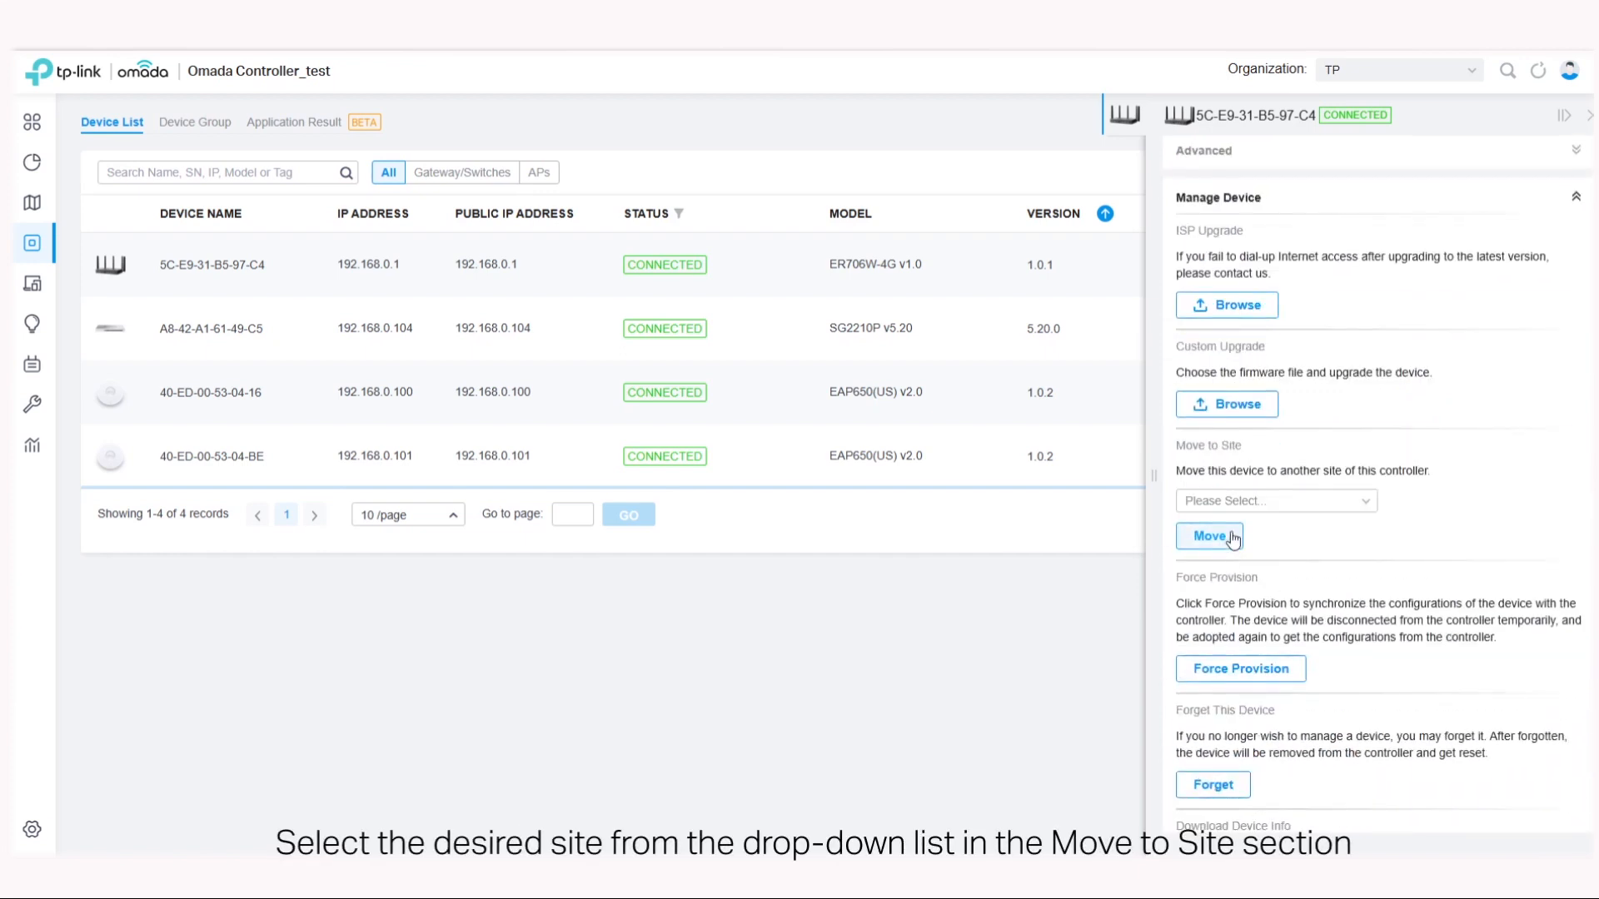
pyautogui.click(1241, 503)
pyautogui.click(1216, 595)
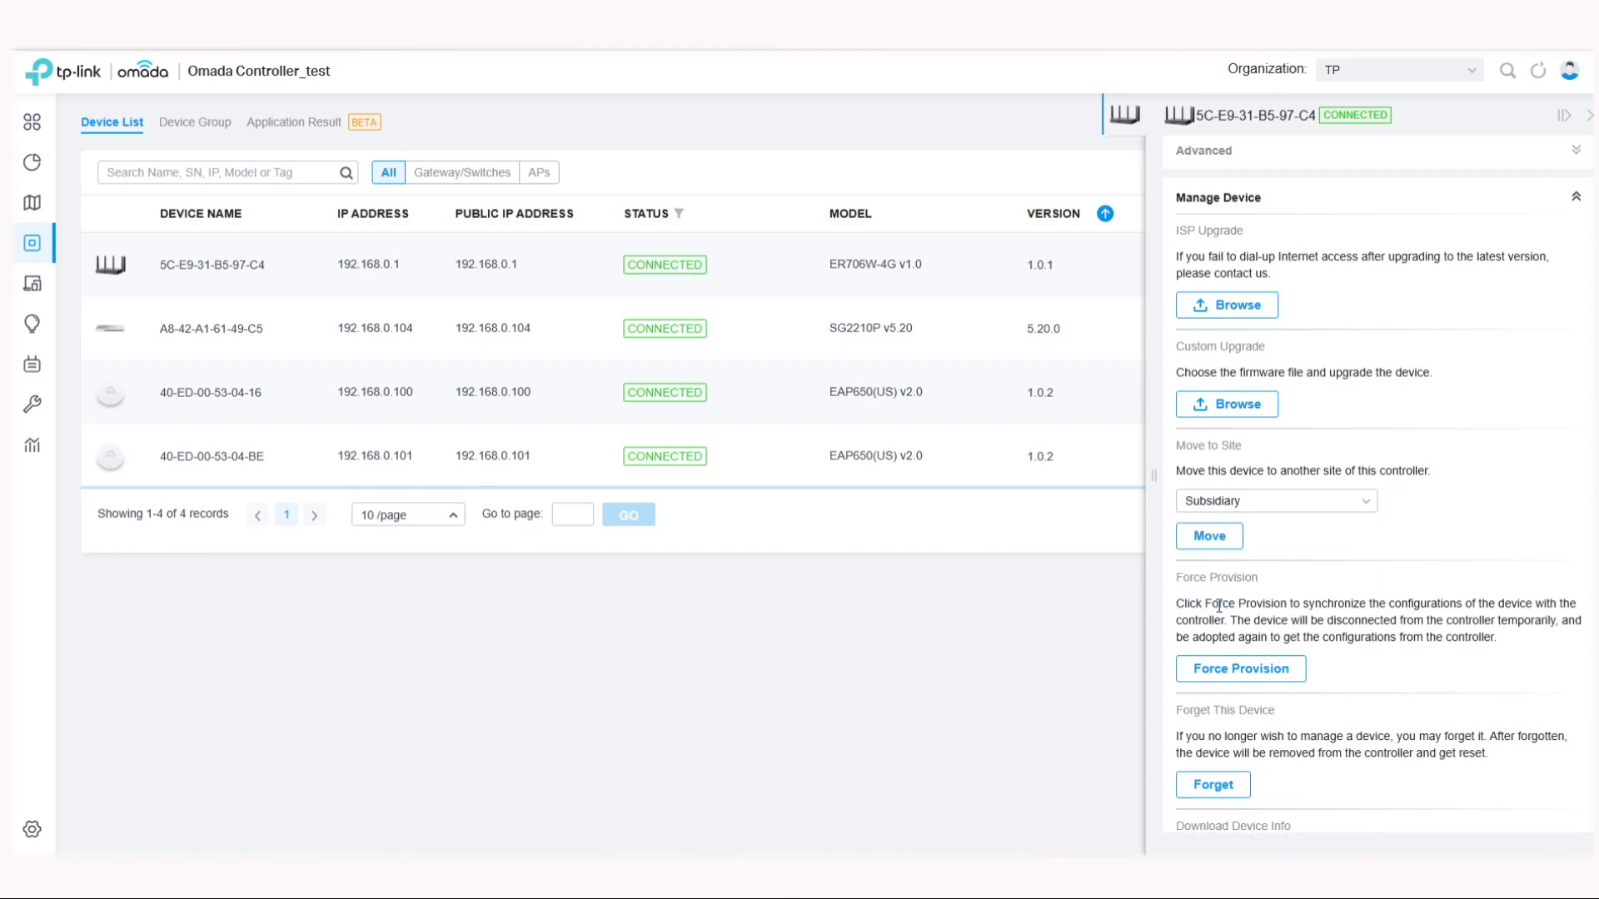
pyautogui.click(1212, 535)
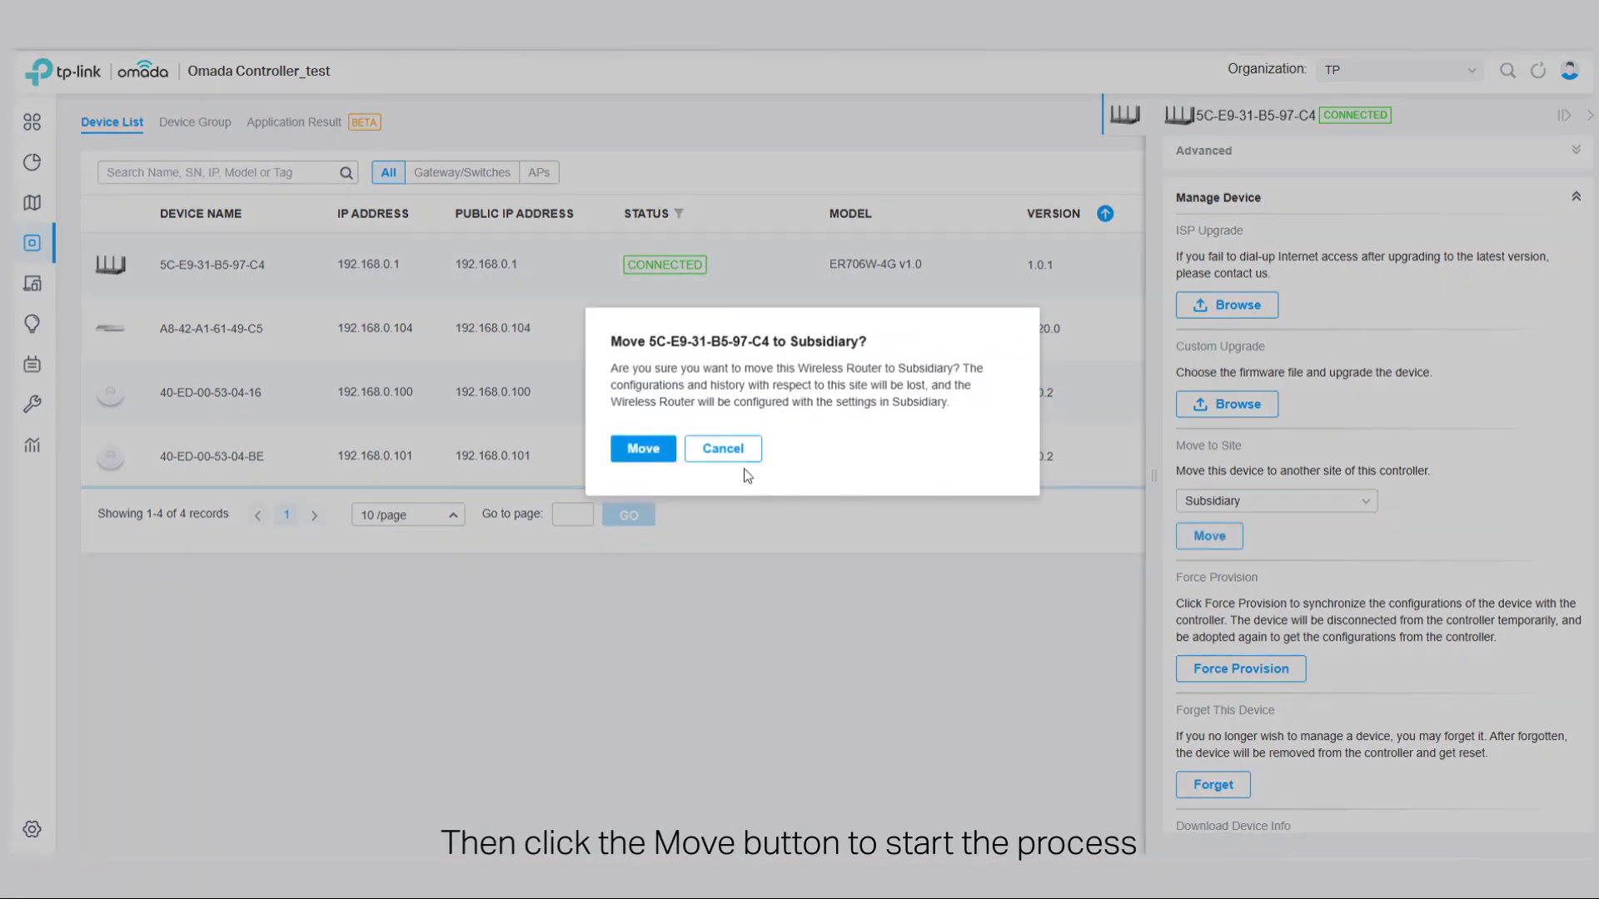
pyautogui.click(643, 449)
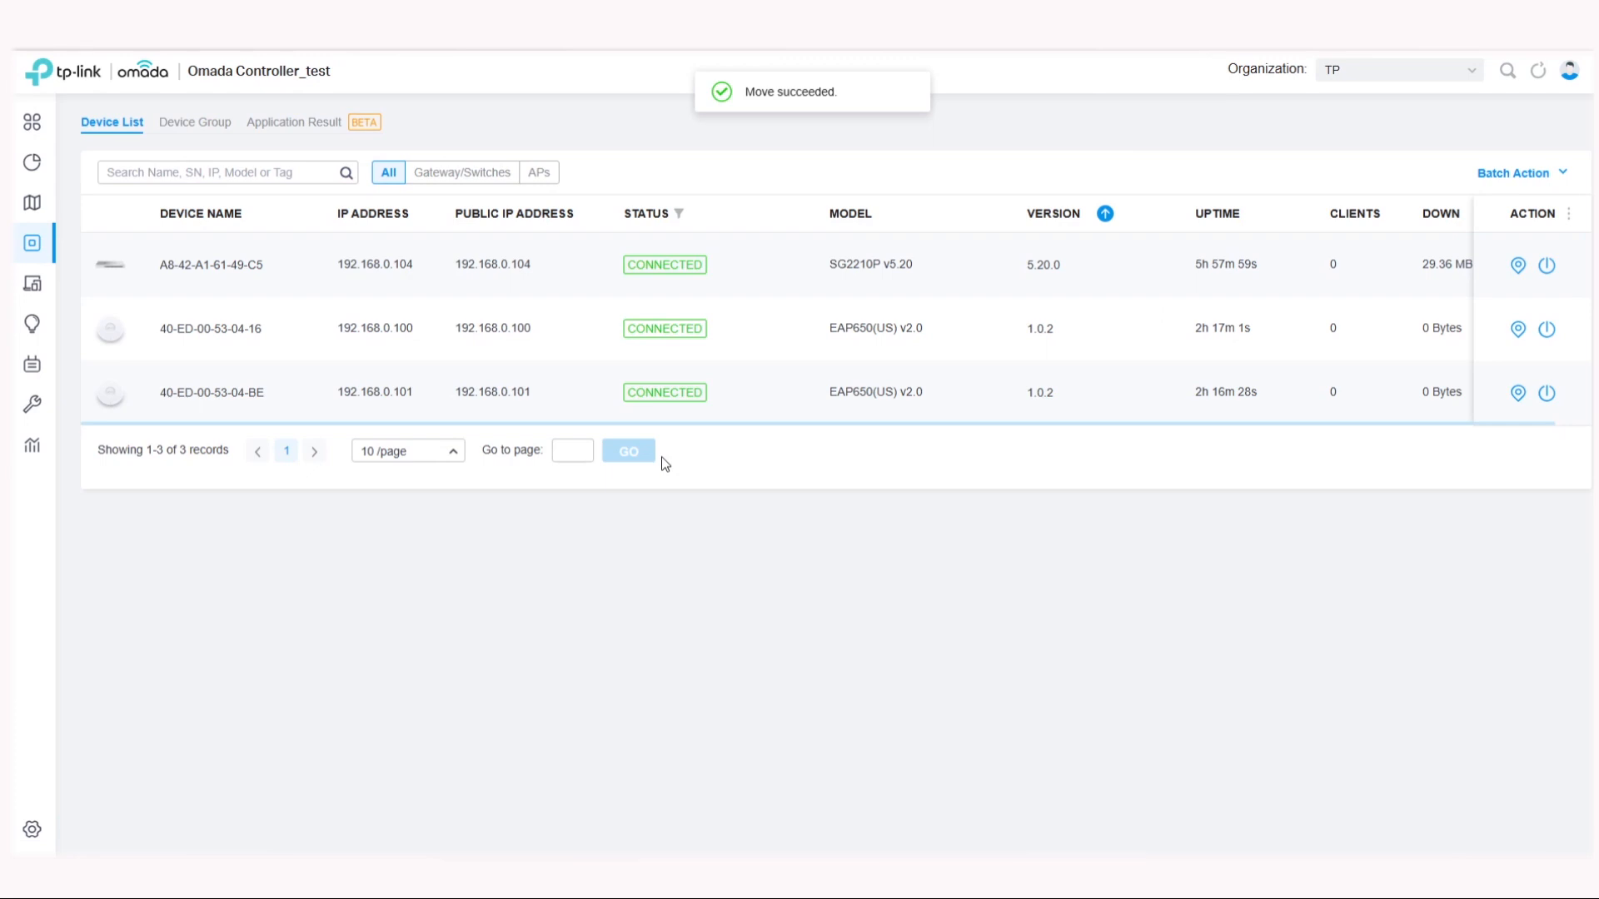
pyautogui.click(1409, 76)
pyautogui.click(1341, 204)
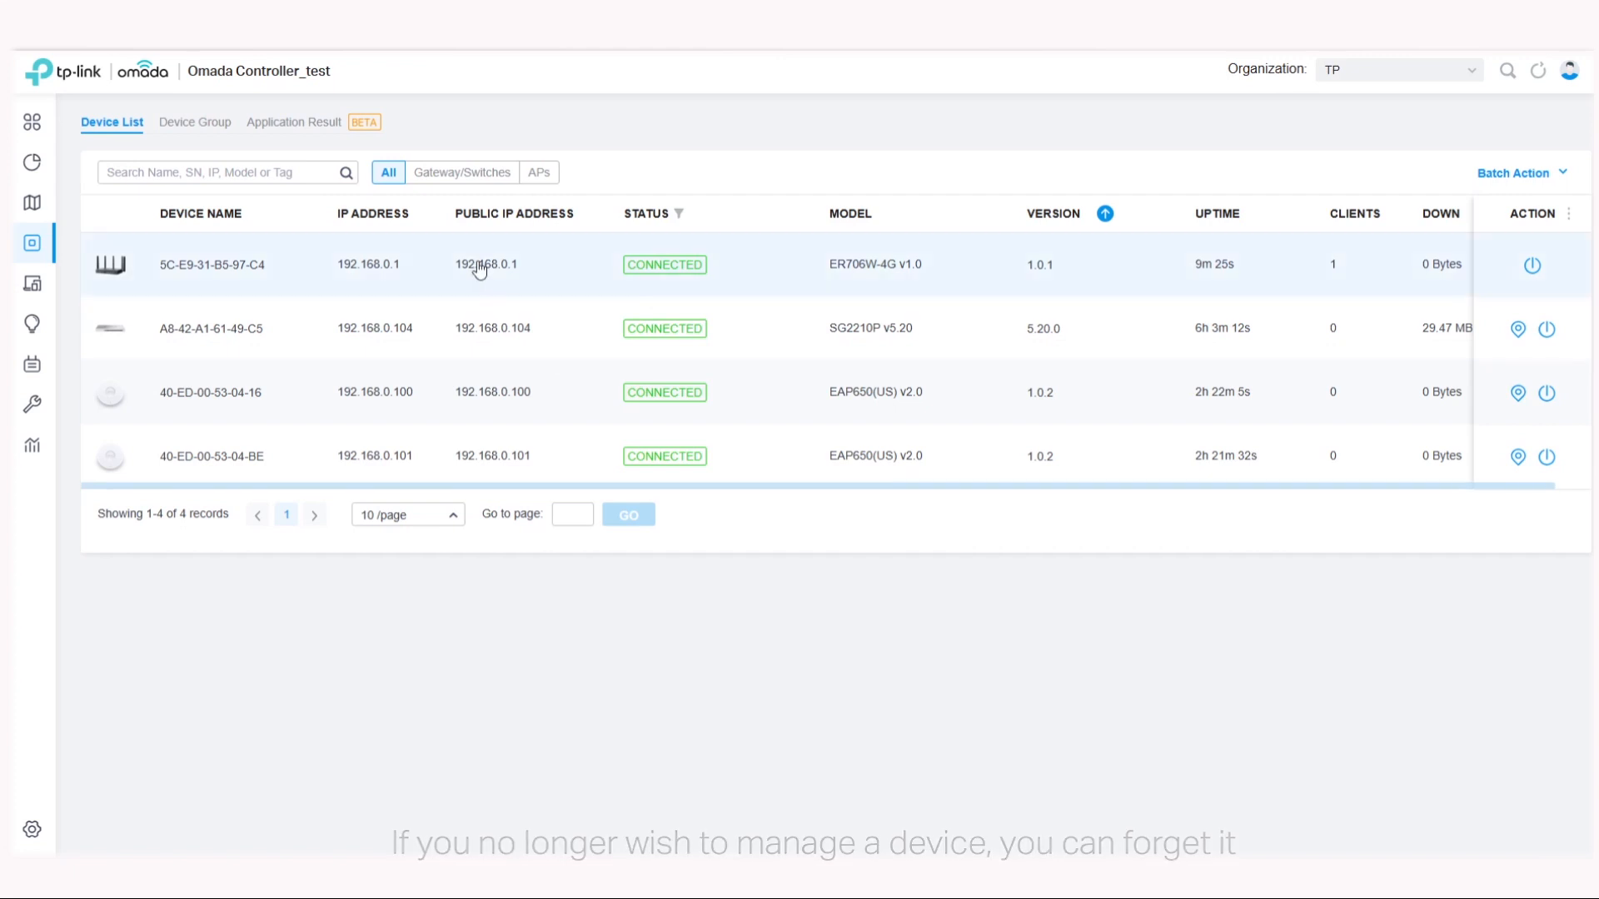
# - Forget the ER706W-4G gateway at the TP site through its device management settings, and confirm its removal from the controller
pyautogui.click(753, 275)
pyautogui.click(1439, 273)
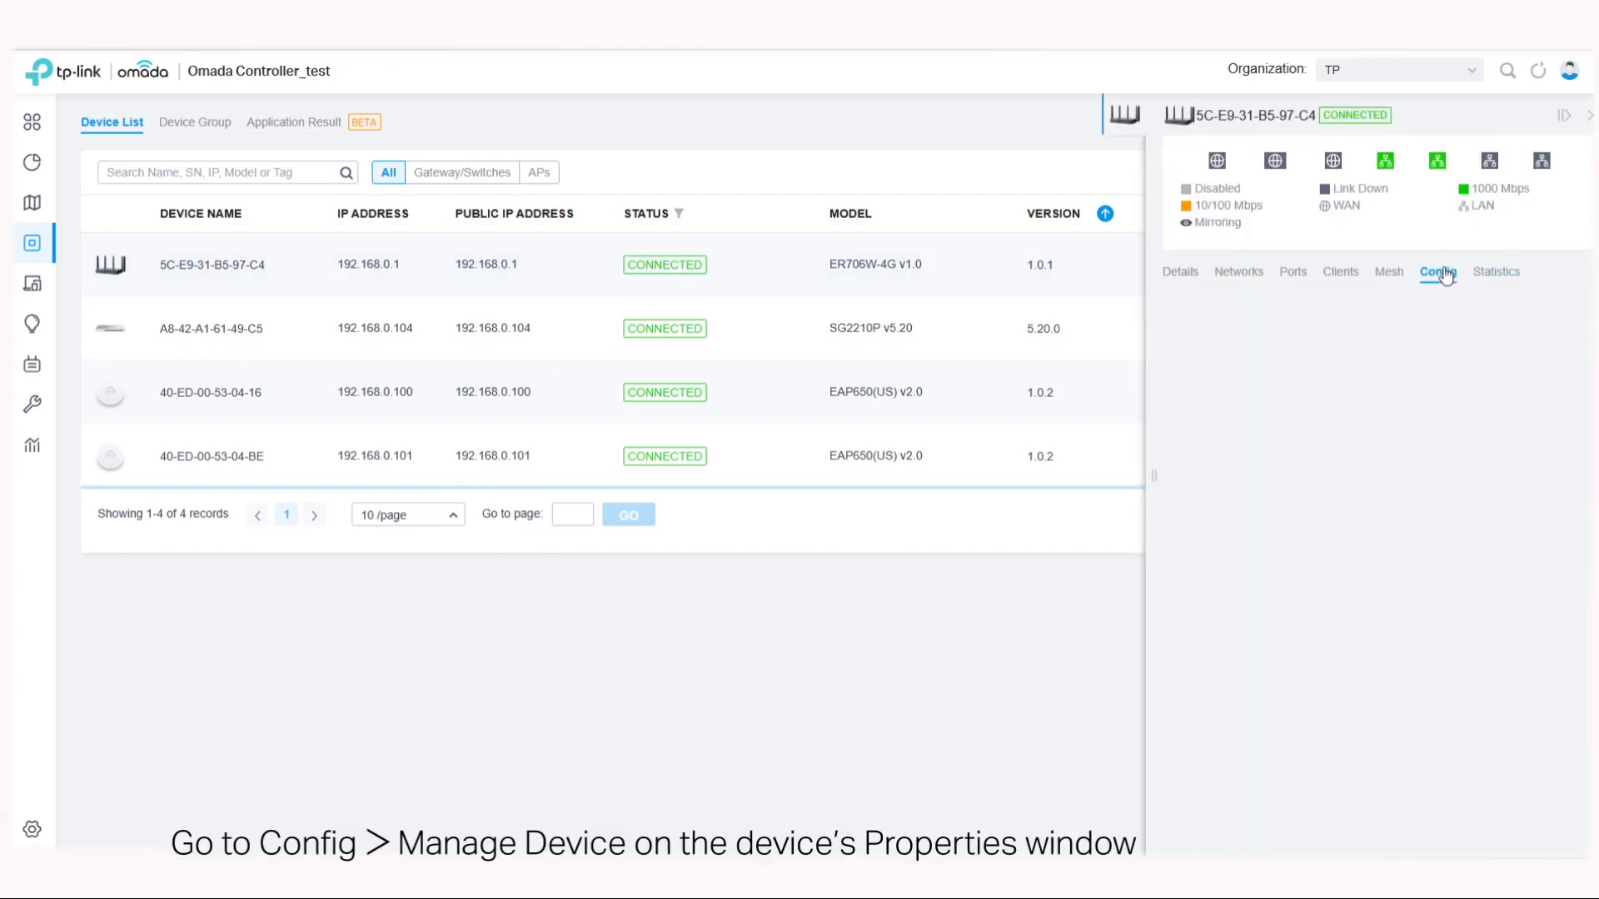
pyautogui.scroll(-5, 1370, 583)
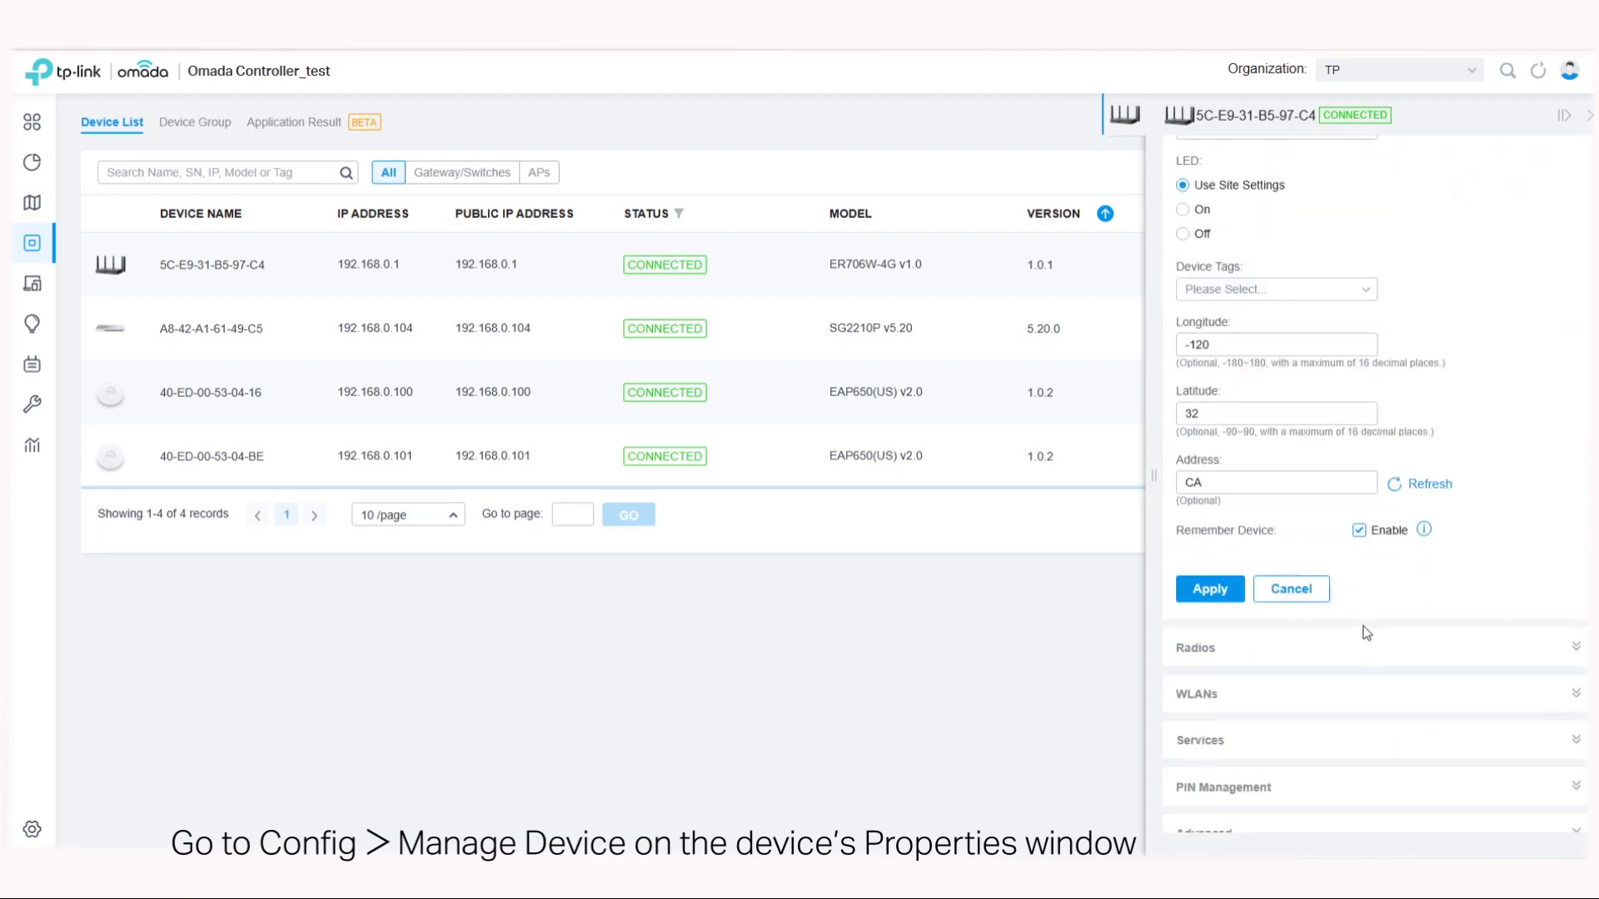
pyautogui.click(1291, 732)
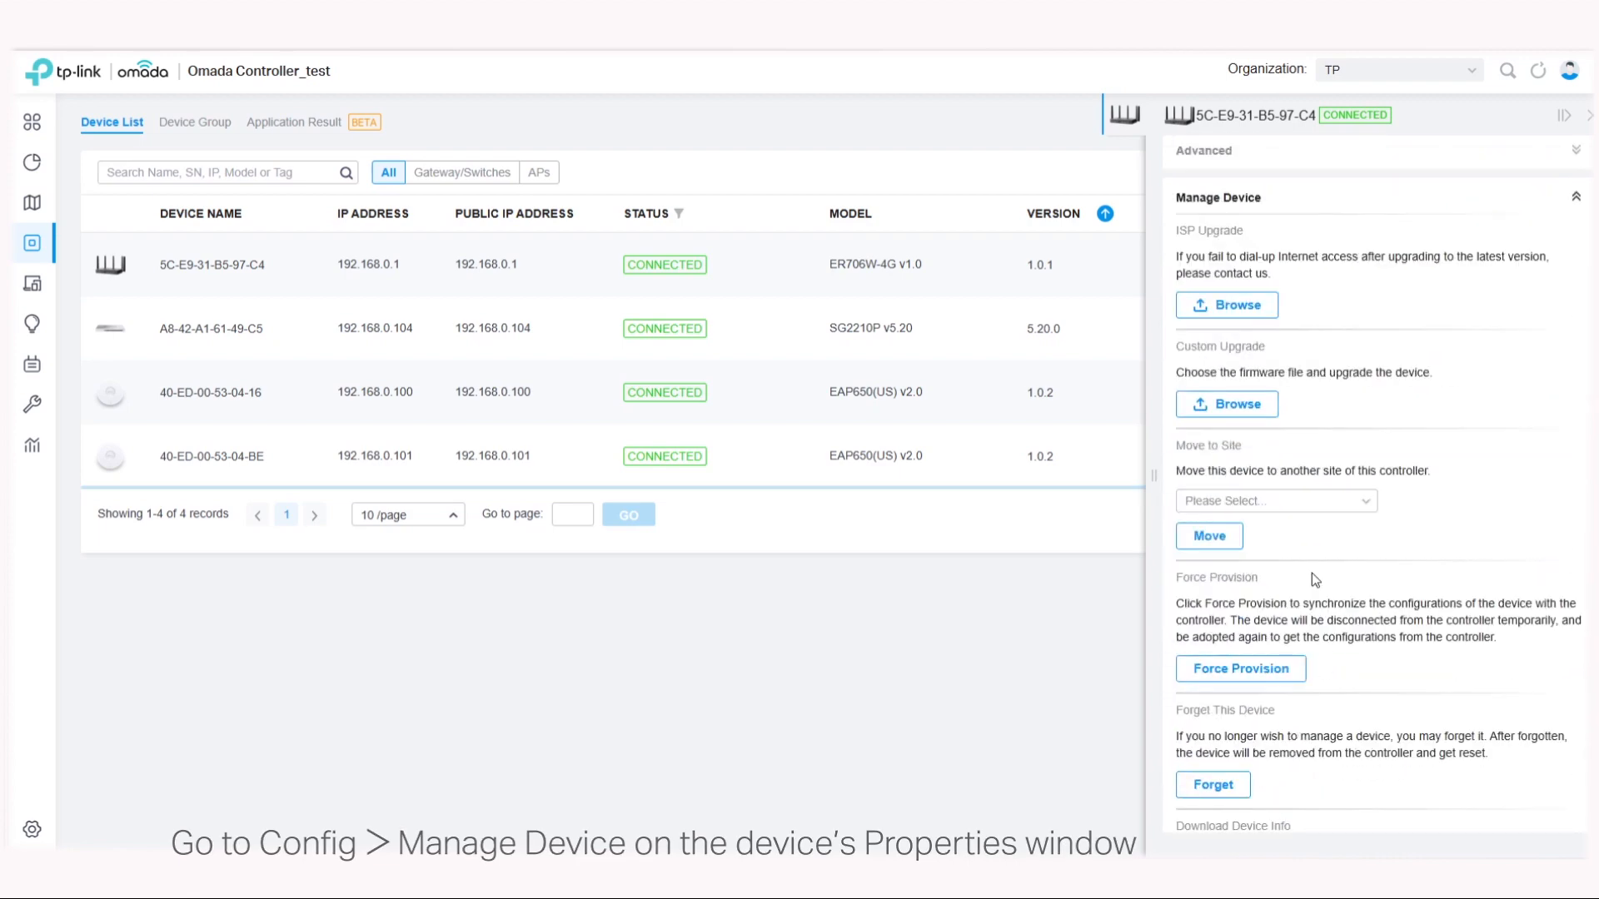
pyautogui.scroll(-2, 1311, 573)
pyautogui.click(1212, 618)
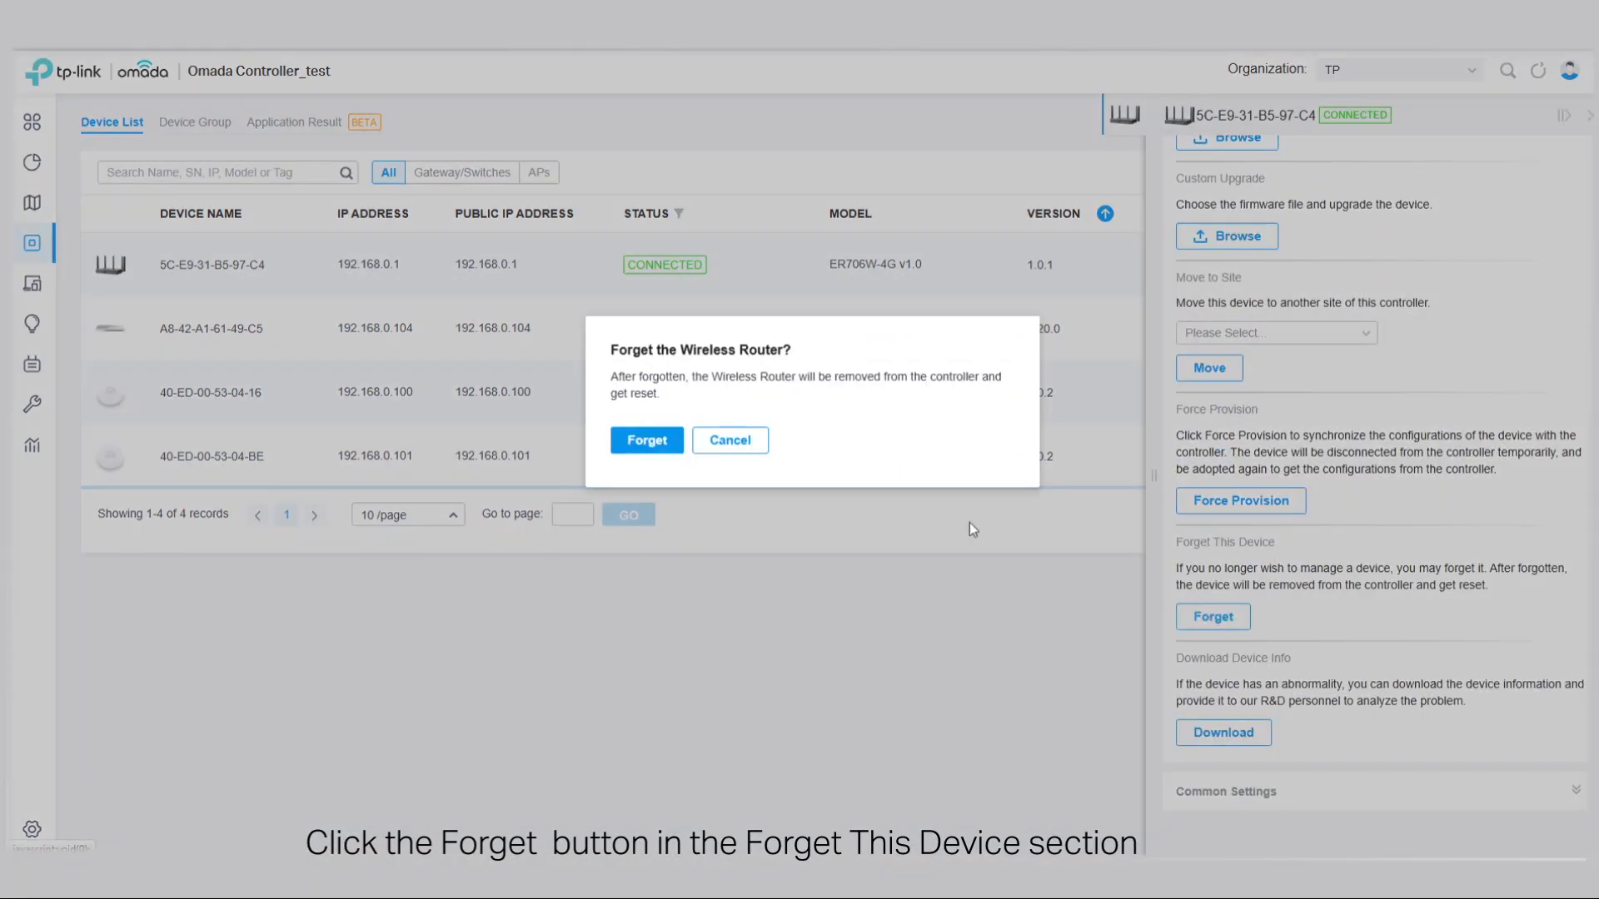
pyautogui.click(648, 445)
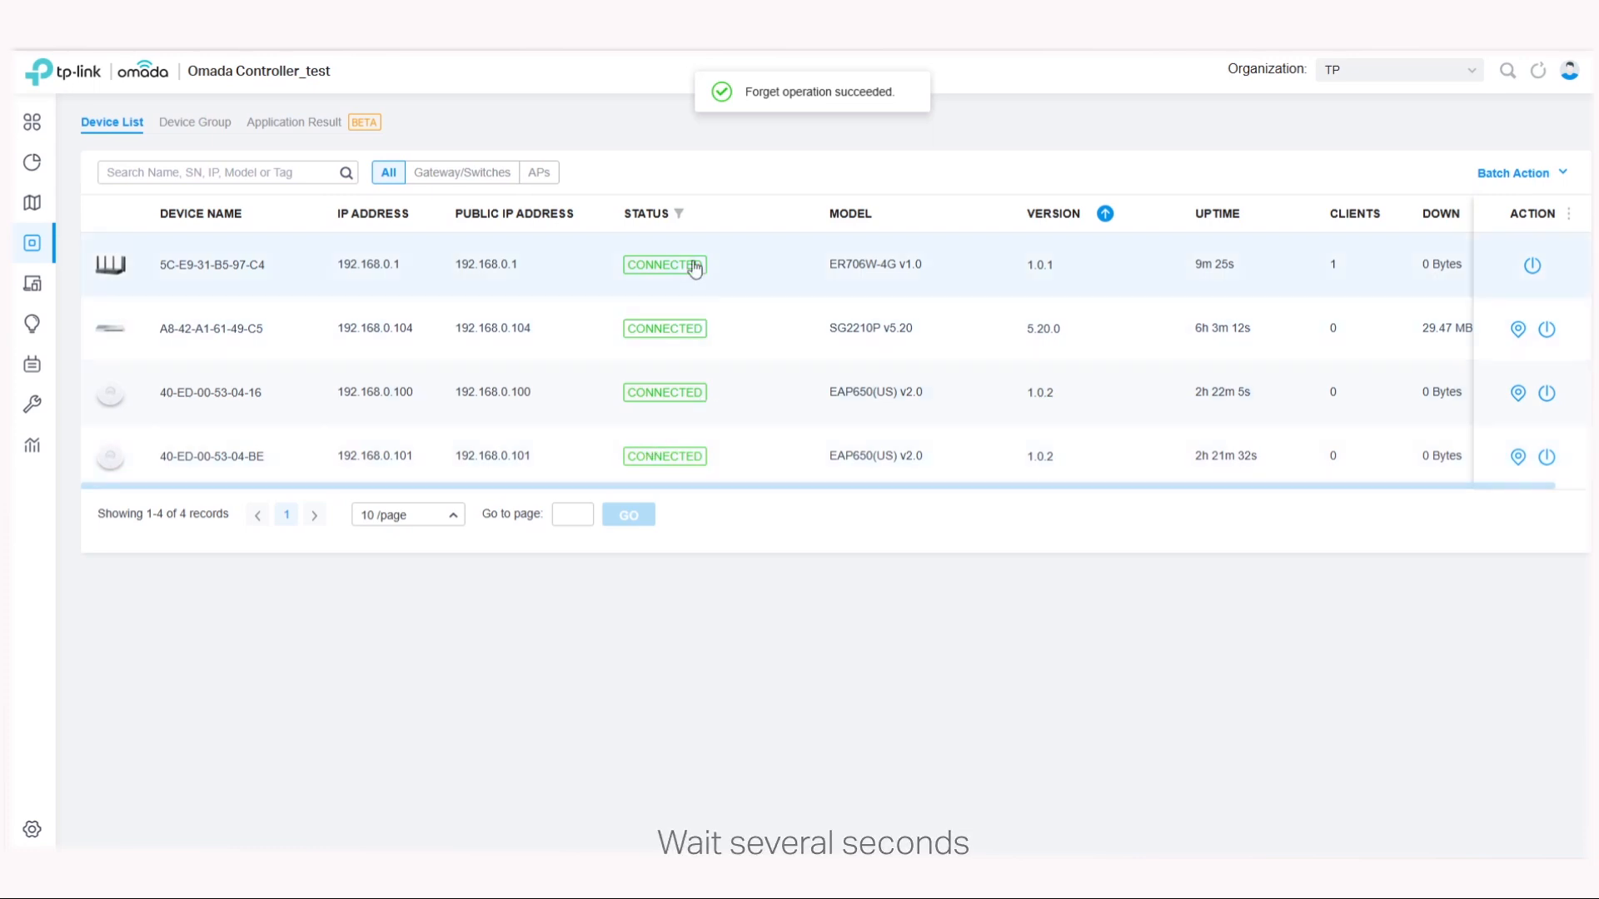
# - Forget the SG2210P switch through its device management settings, and confirm its removal from the controller
pyautogui.click(764, 340)
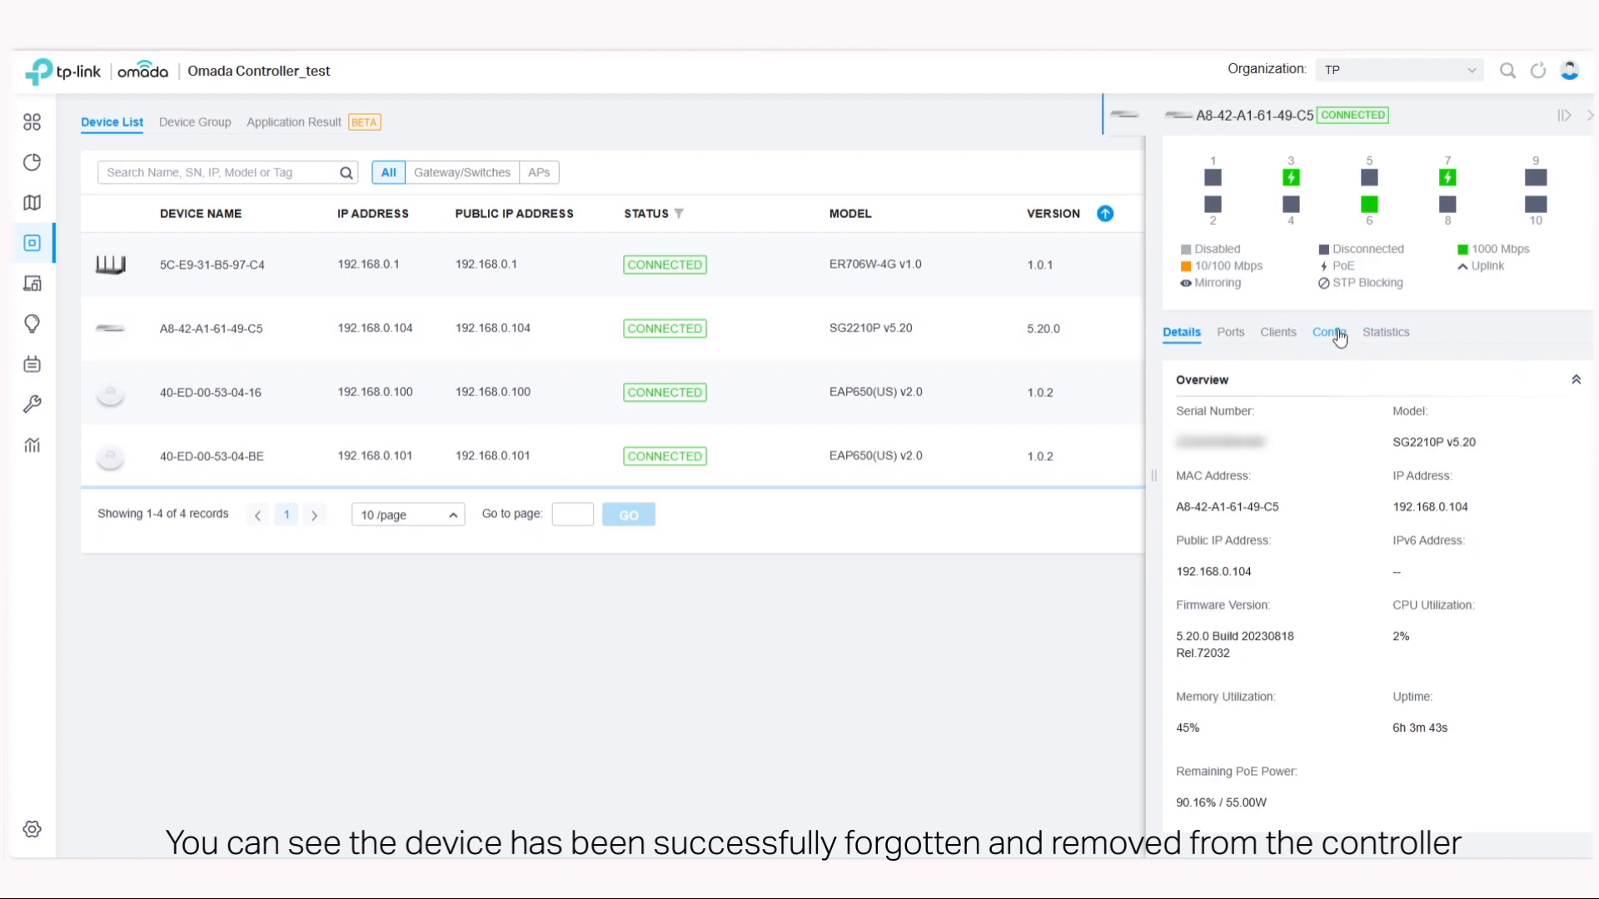
pyautogui.click(1332, 333)
pyautogui.scroll(-5, 1411, 550)
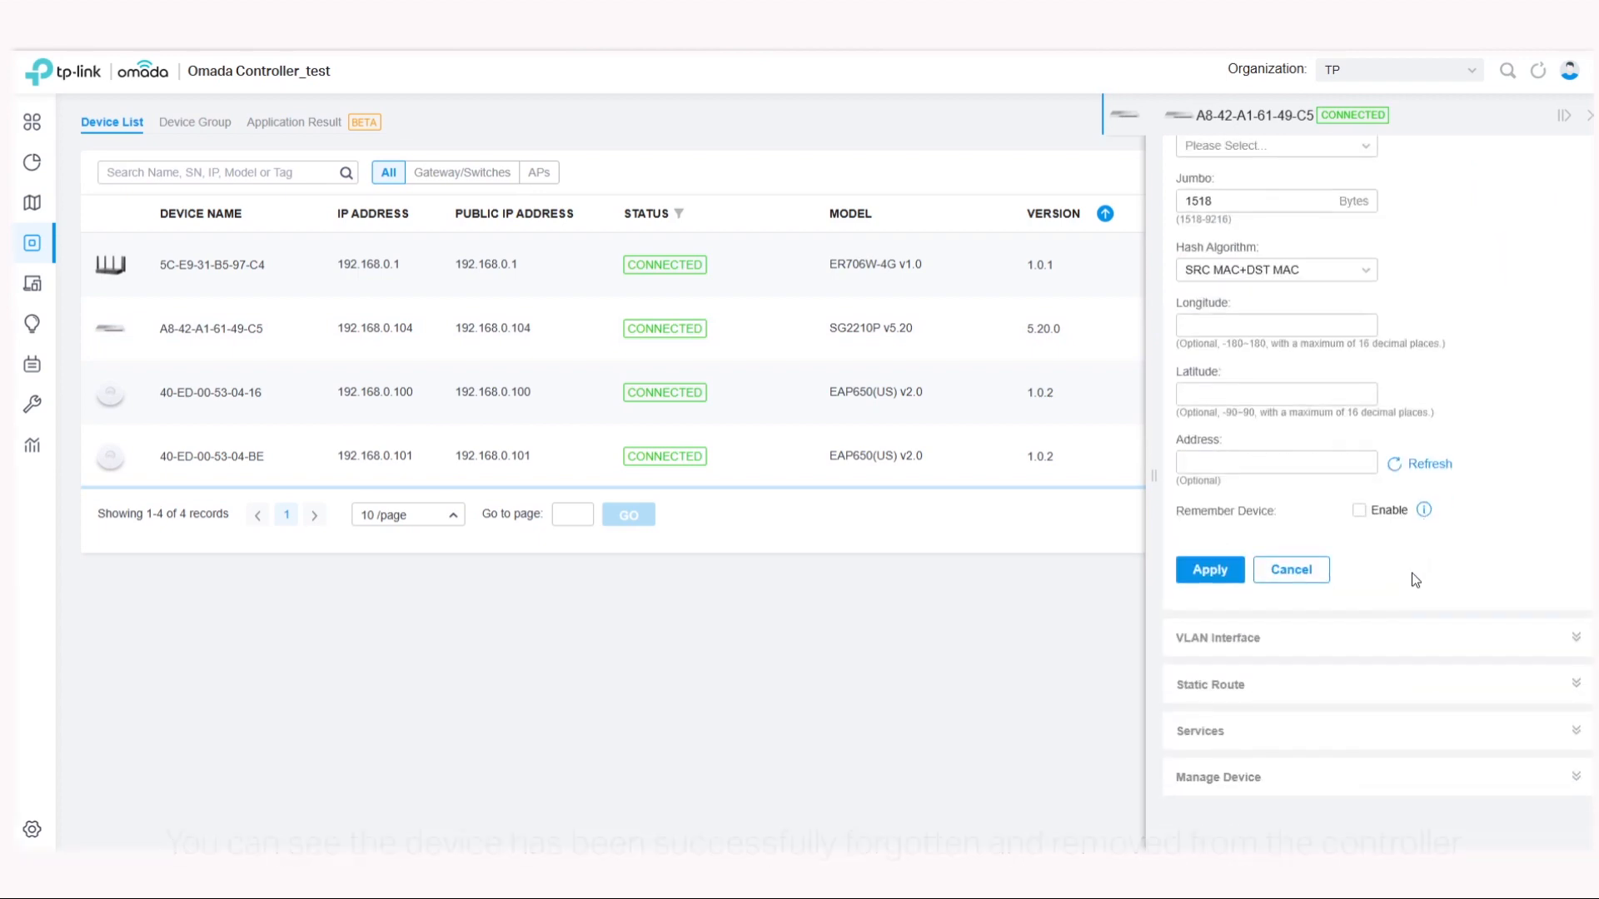
pyautogui.click(1256, 778)
pyautogui.scroll(-5, 1297, 578)
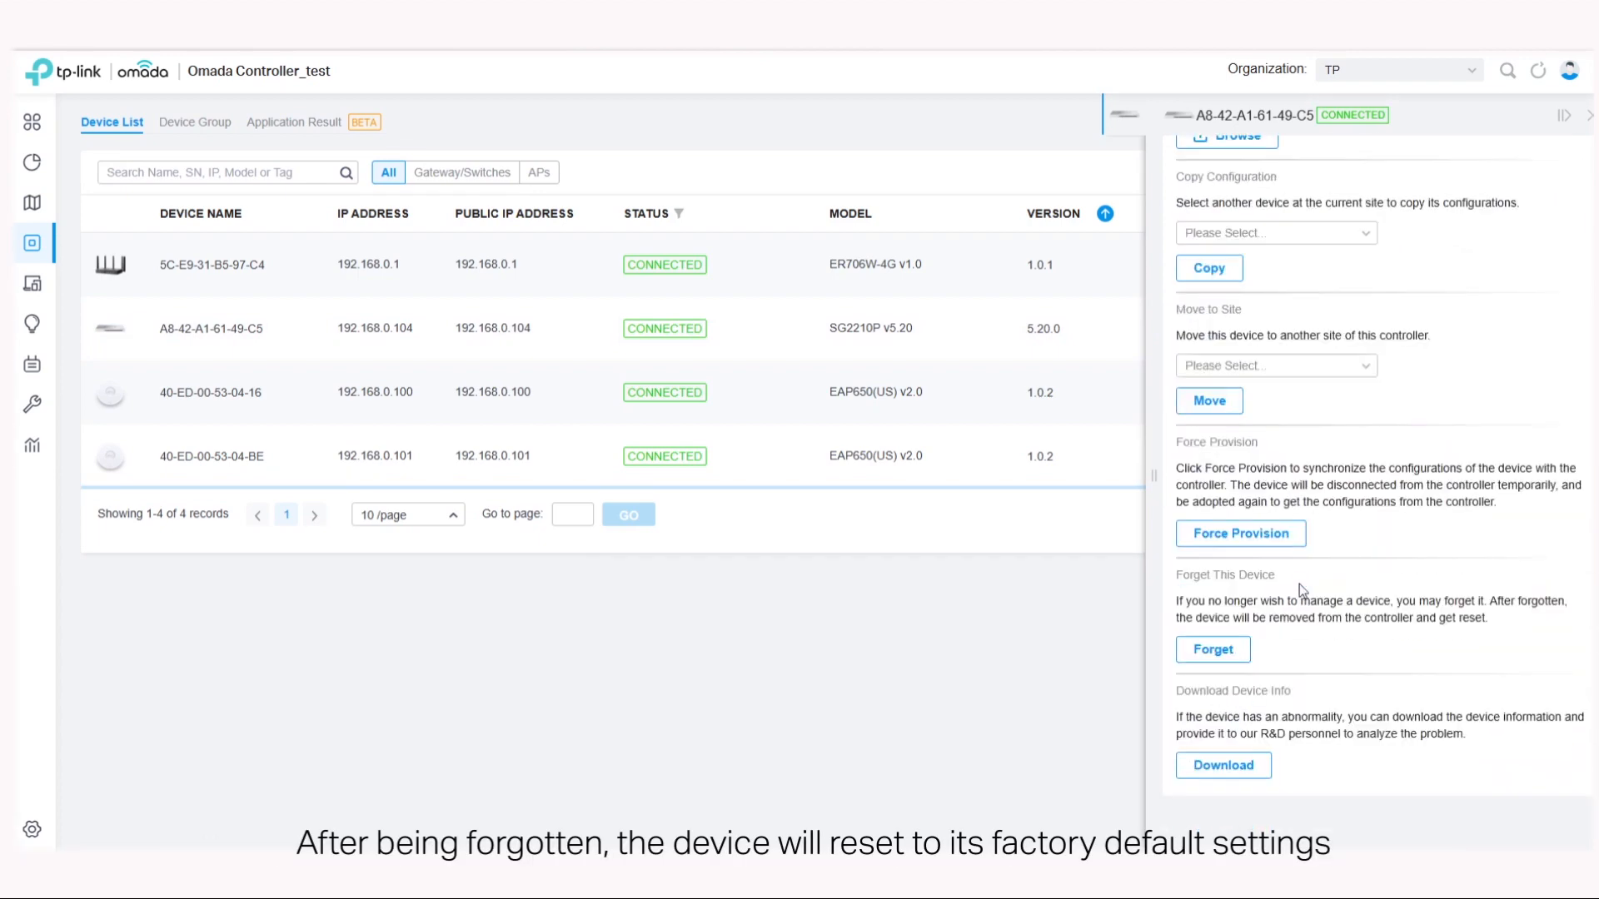
pyautogui.click(1216, 650)
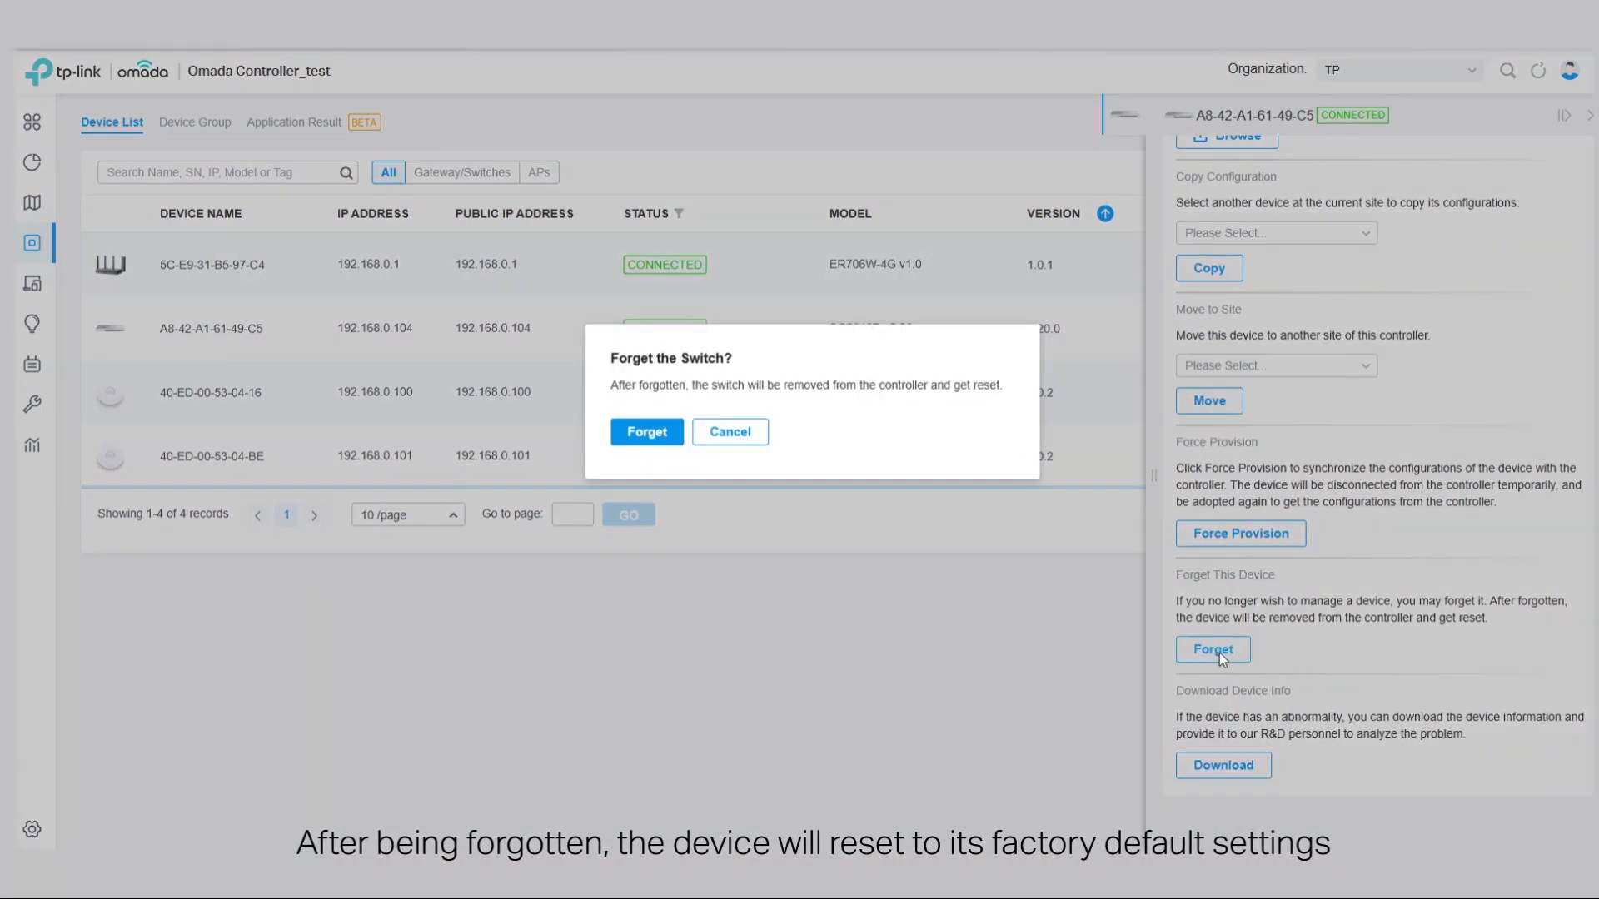
pyautogui.click(667, 432)
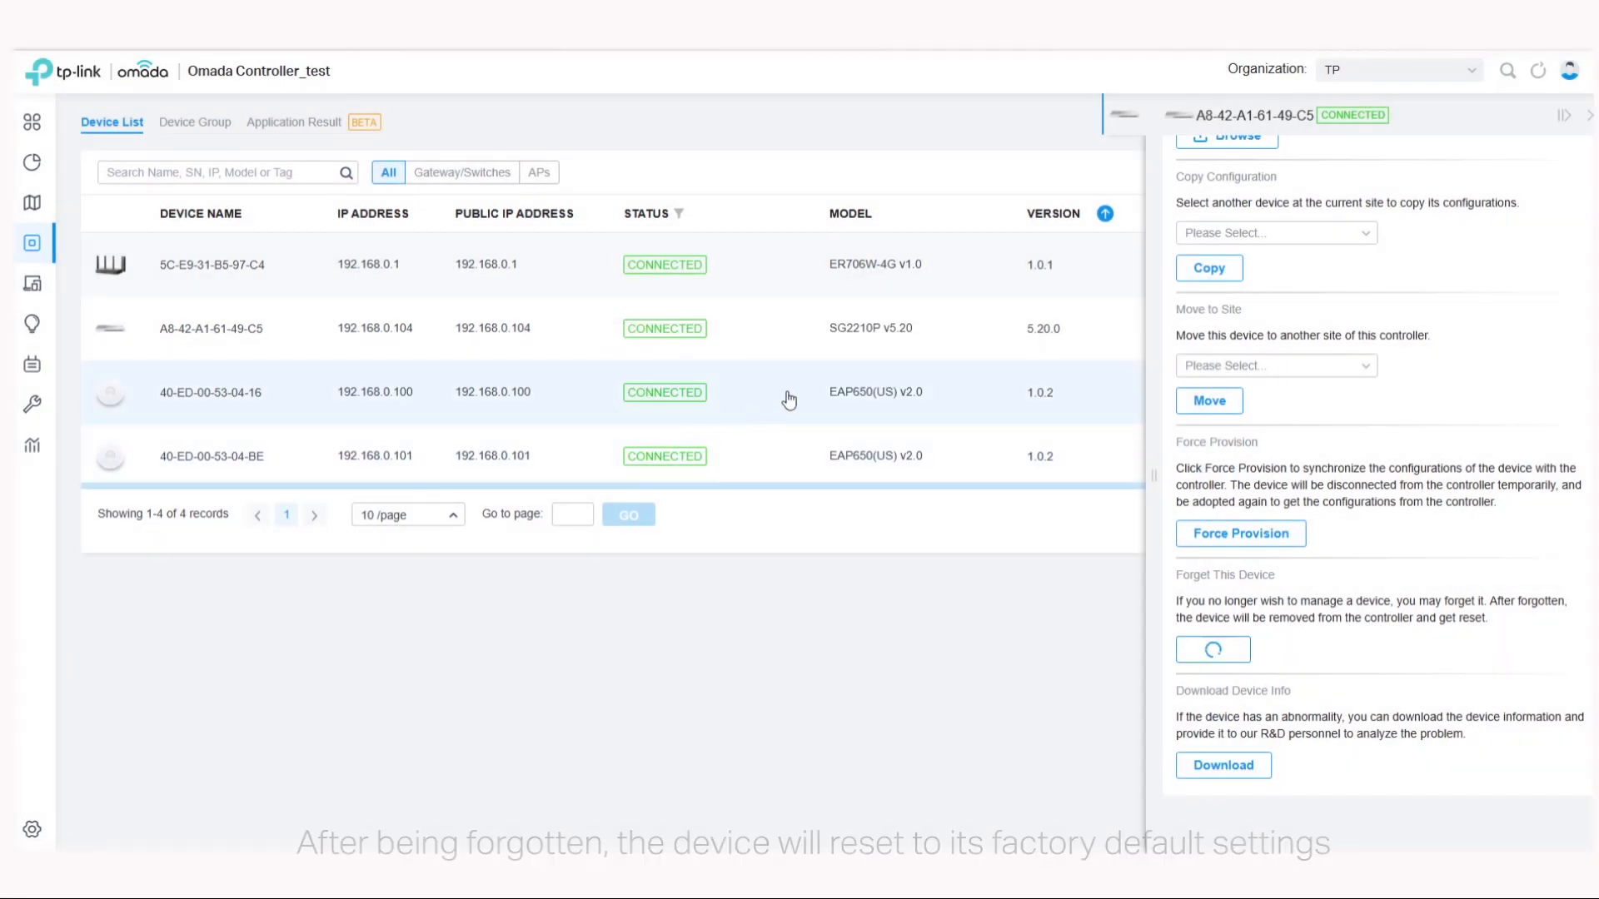